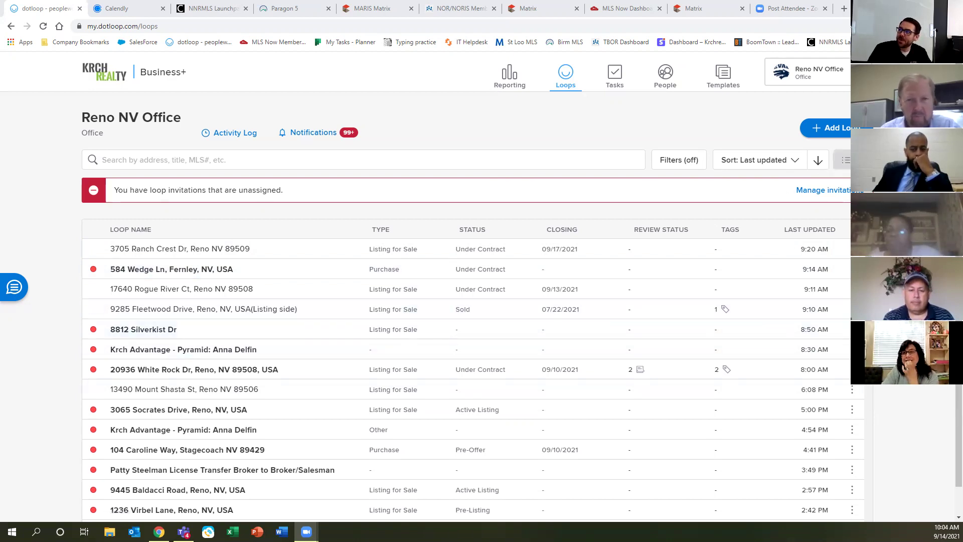
# Try the card, list and detailed-table loop views, settle on the detailed table, and open Filters.
pyautogui.click(846, 160)
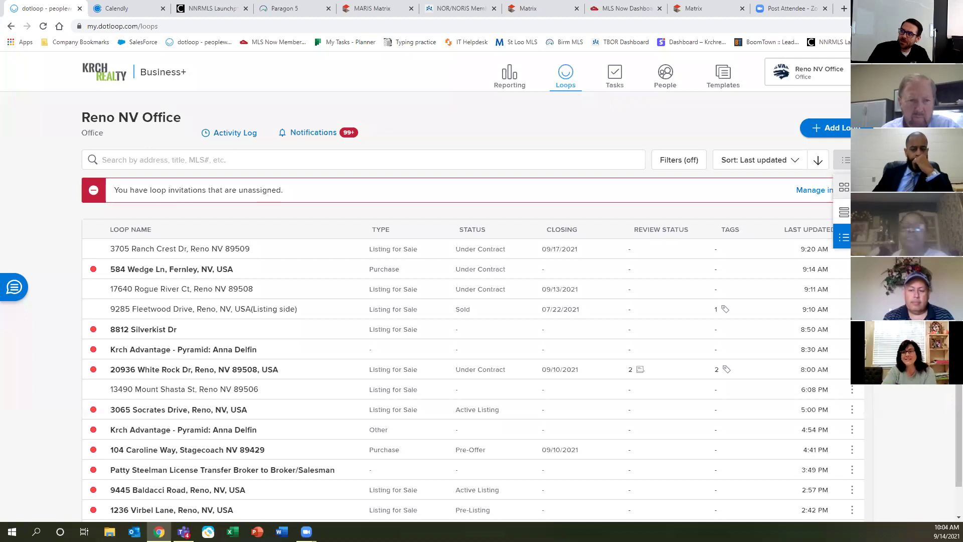
pyautogui.click(843, 187)
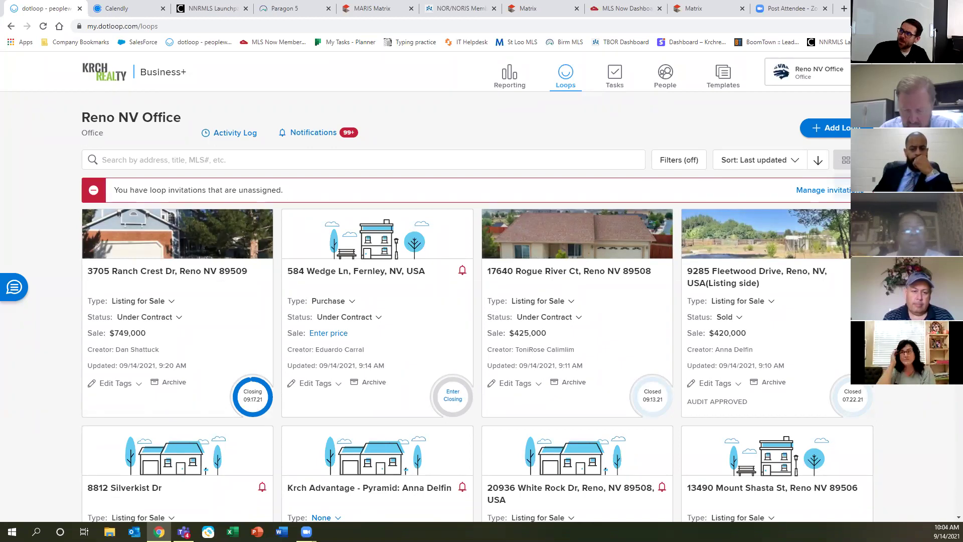
pyautogui.click(846, 160)
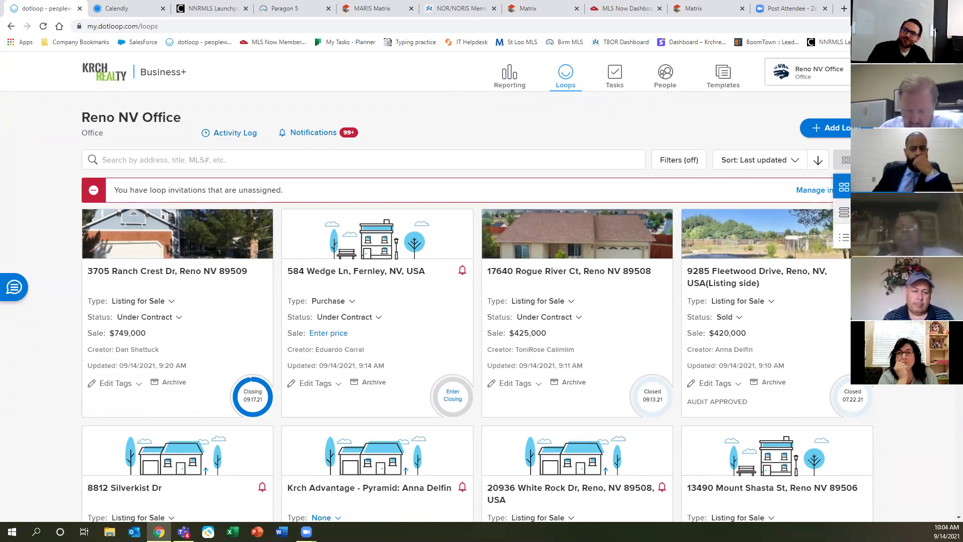
pyautogui.click(844, 212)
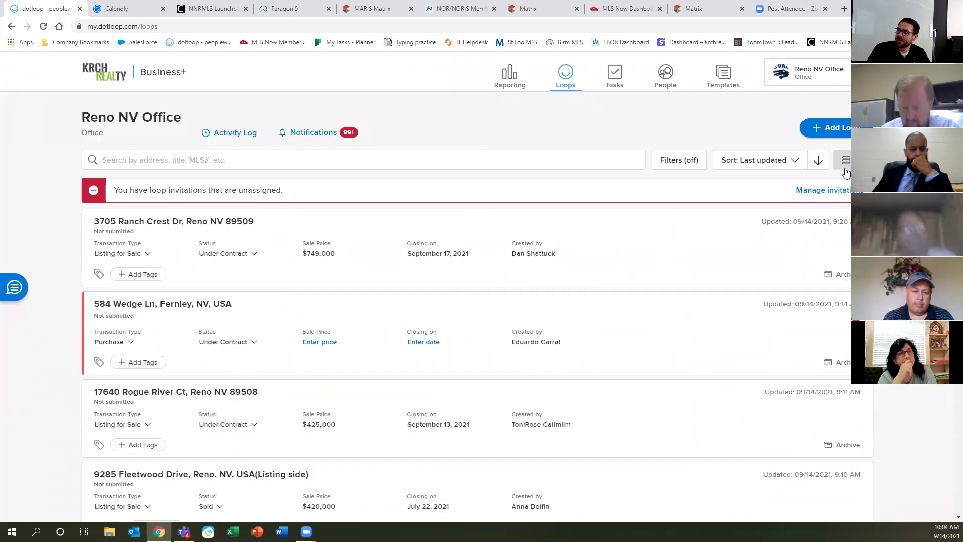
pyautogui.click(845, 160)
pyautogui.click(844, 237)
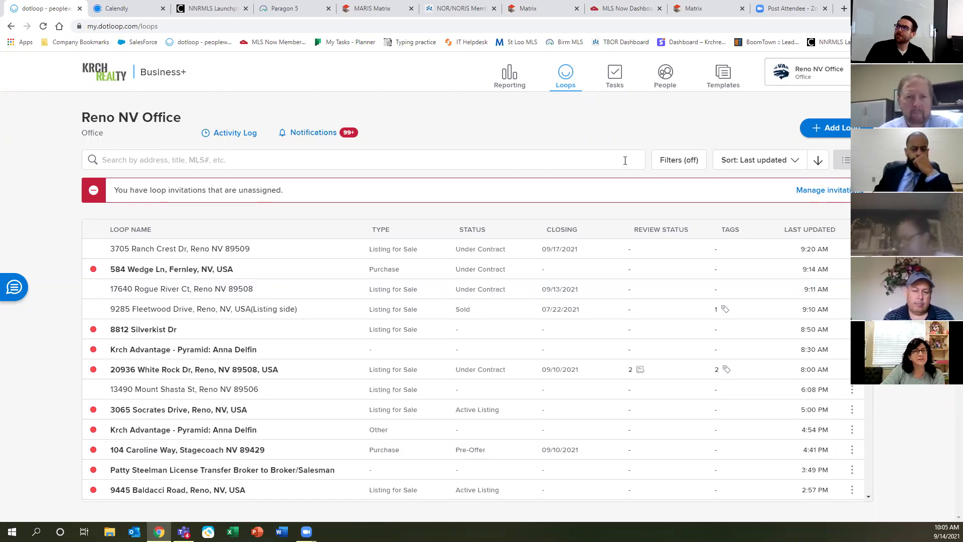
pyautogui.click(690, 164)
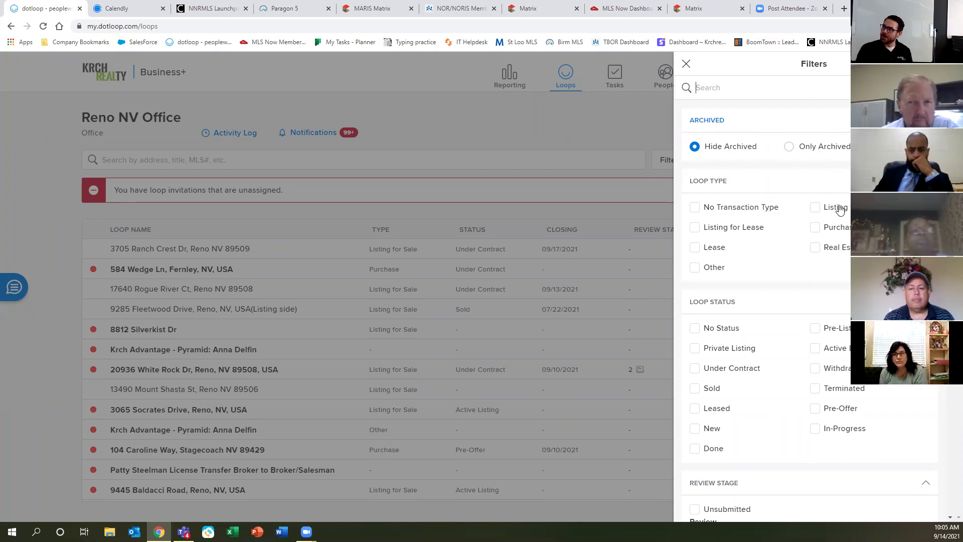
# Look through the Loop Type, Status, Review Stage and Tags filters, then close the panel without applying any.
pyautogui.scroll(-5, 785, 467)
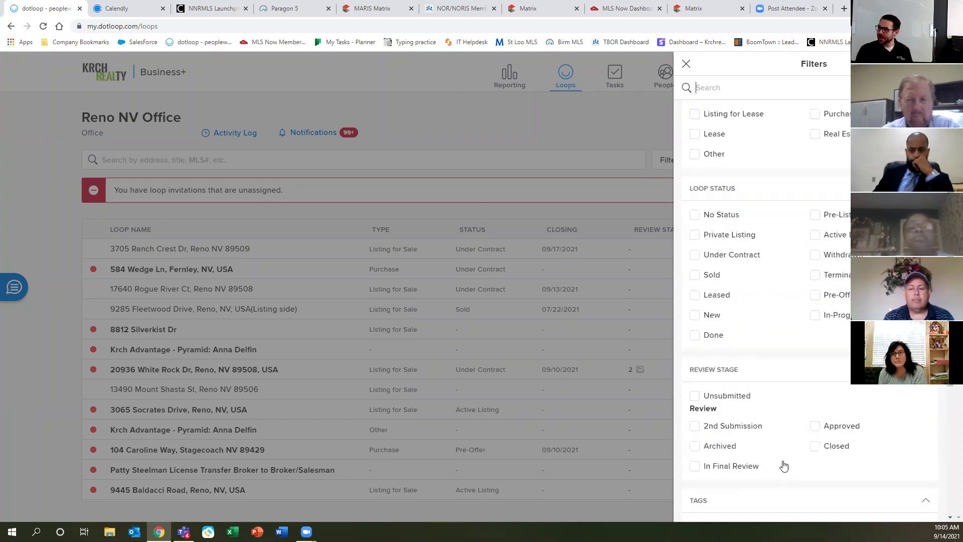
pyautogui.scroll(-2, 806, 477)
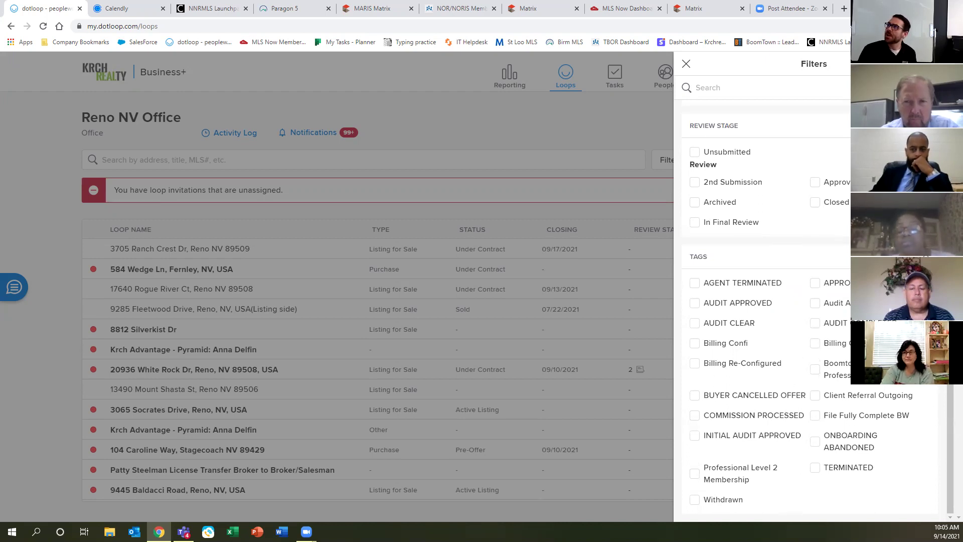
pyautogui.click(686, 65)
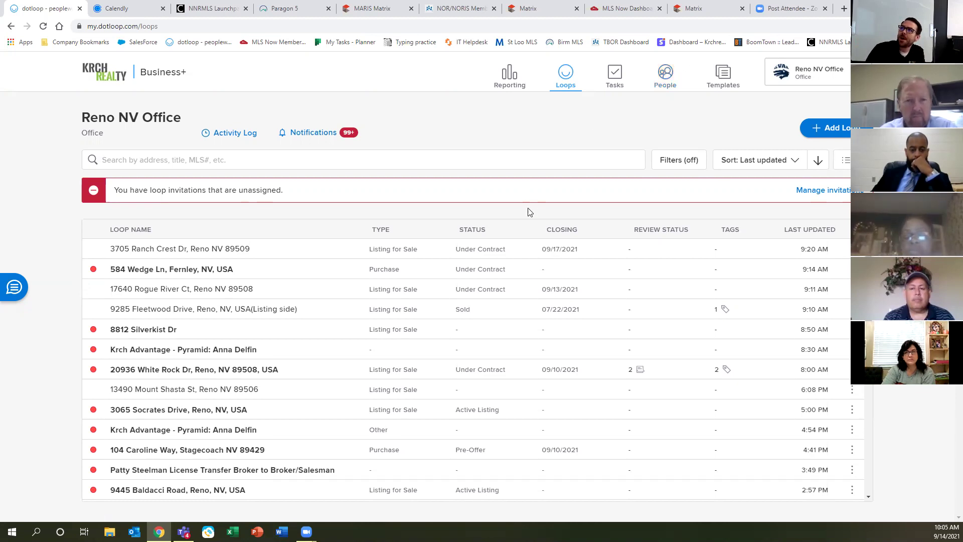
# Focus the loop search box, then navigate to the Reporting dashboard.
pyautogui.click(203, 159)
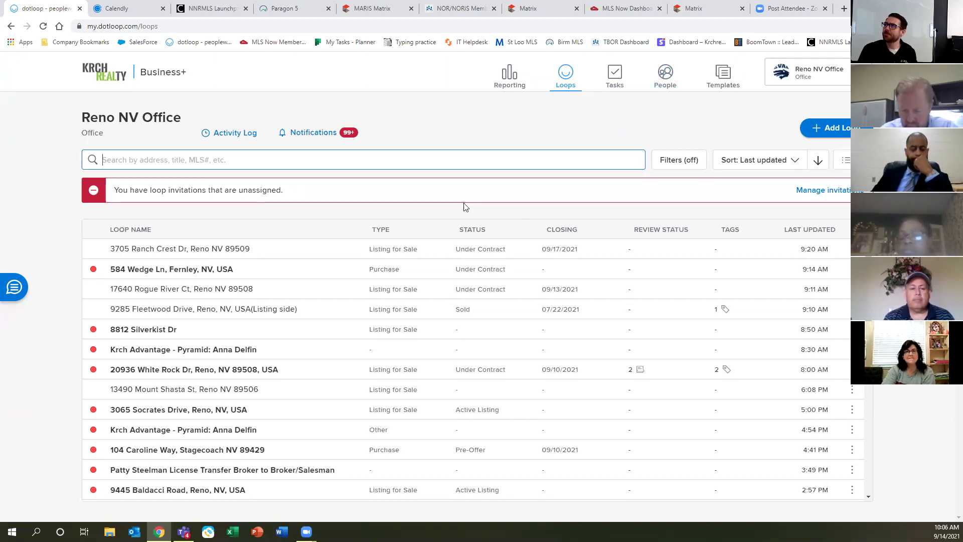
pyautogui.click(506, 81)
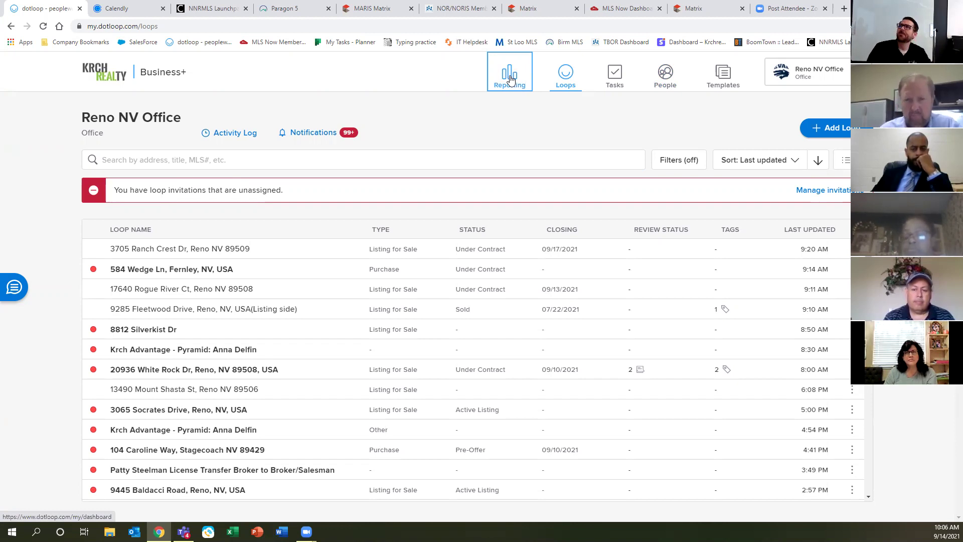
pyautogui.click(510, 80)
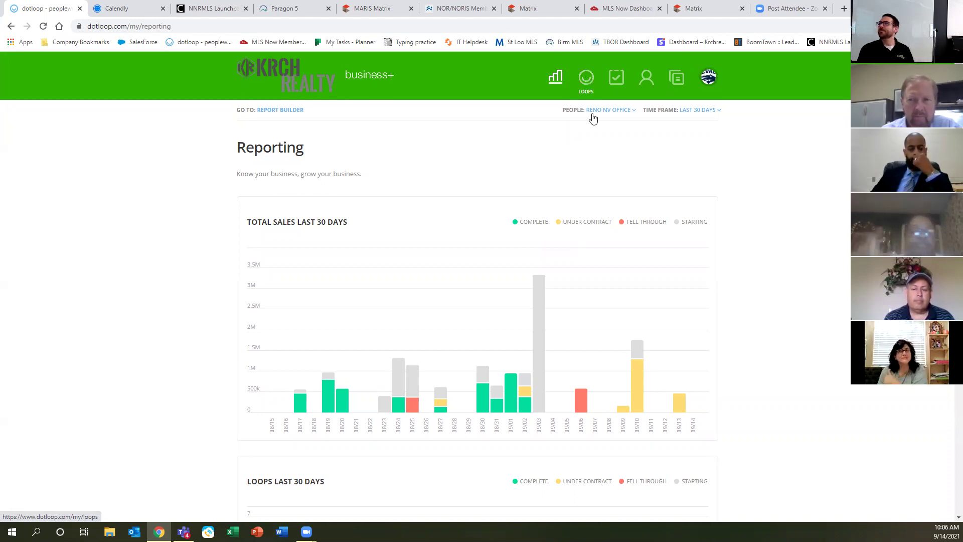
# Review the 30-day total sales chart, then go back to the Reno NV Office loops table.
pyautogui.click(586, 79)
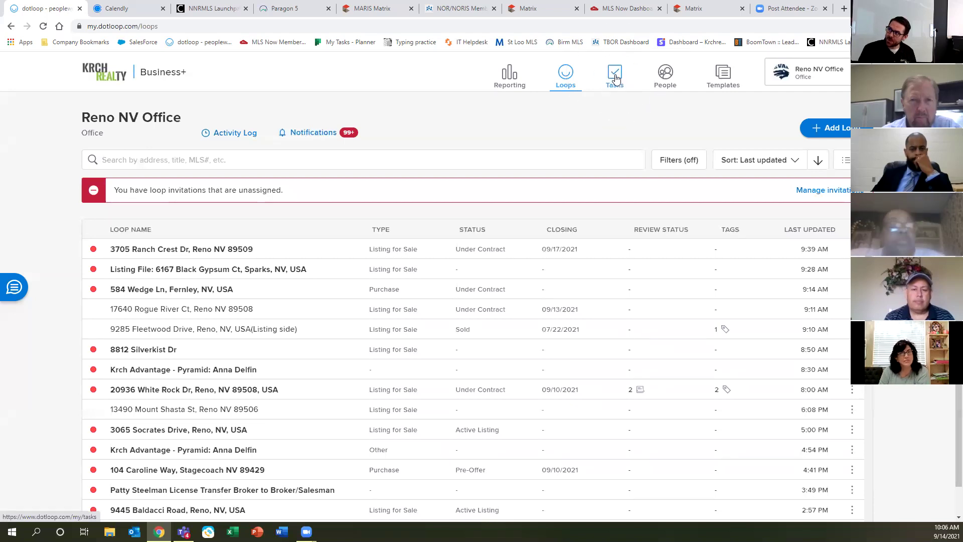
# Go to Tasks and list the overdue personal tasks, dated Nov 23 through Dec 11.
pyautogui.click(616, 79)
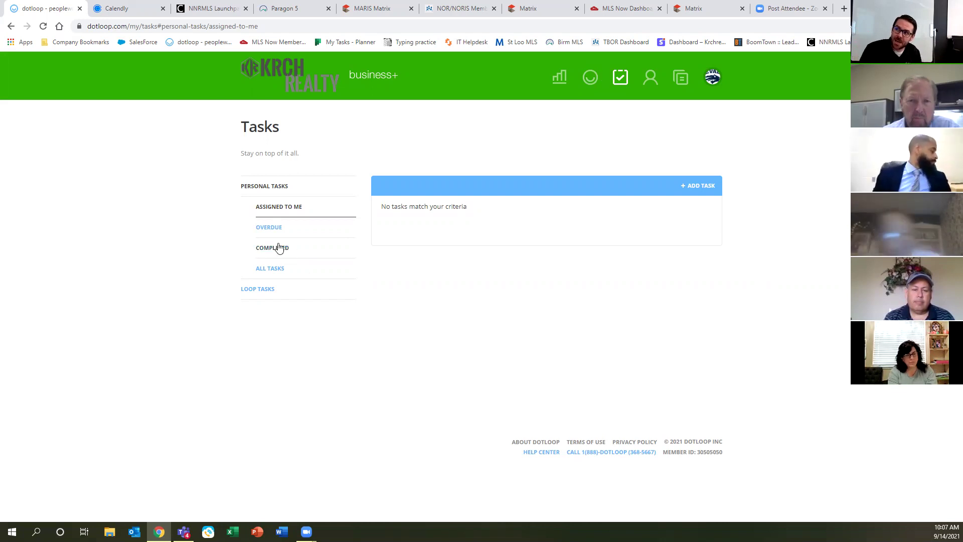
pyautogui.click(263, 230)
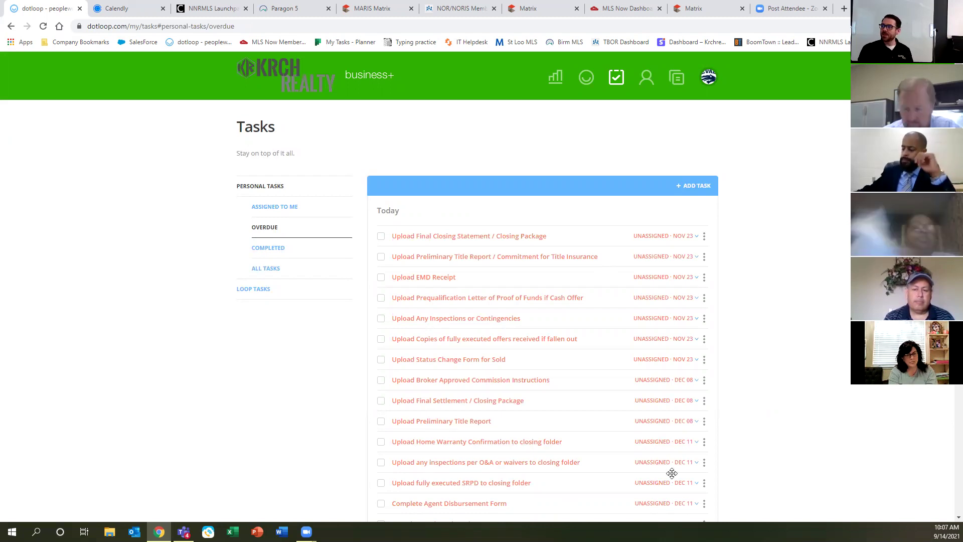
# Check the prequalification letter task's due-date options without changing them, then go to People.
pyautogui.click(650, 298)
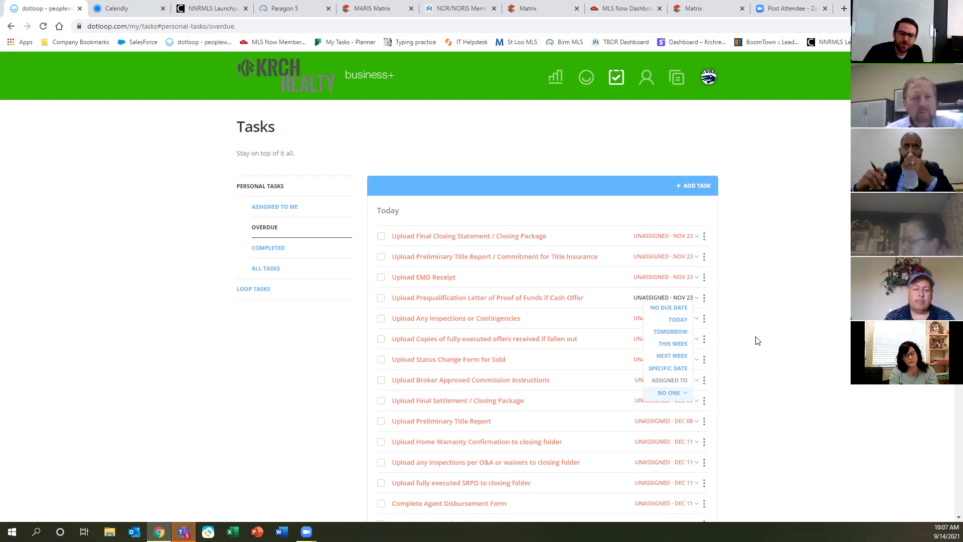
pyautogui.click(826, 337)
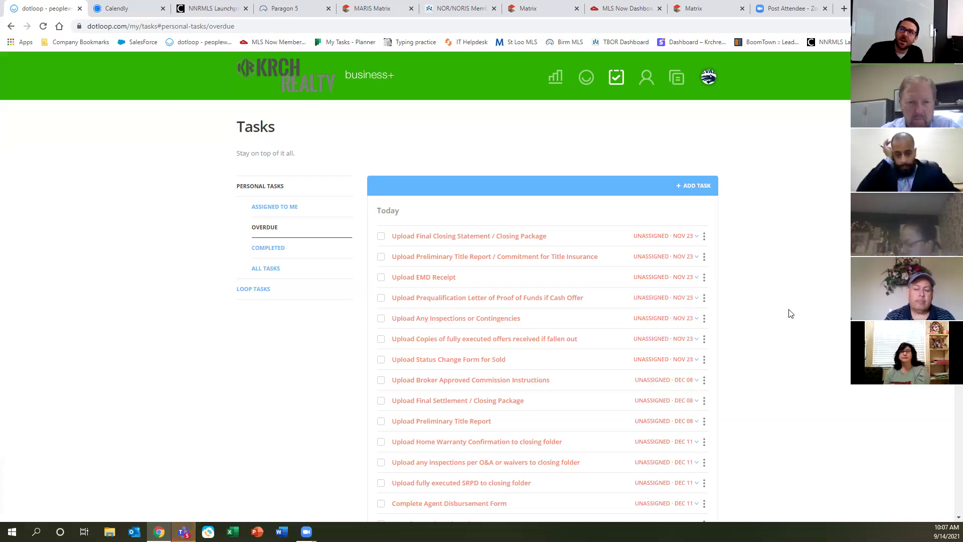
pyautogui.click(643, 82)
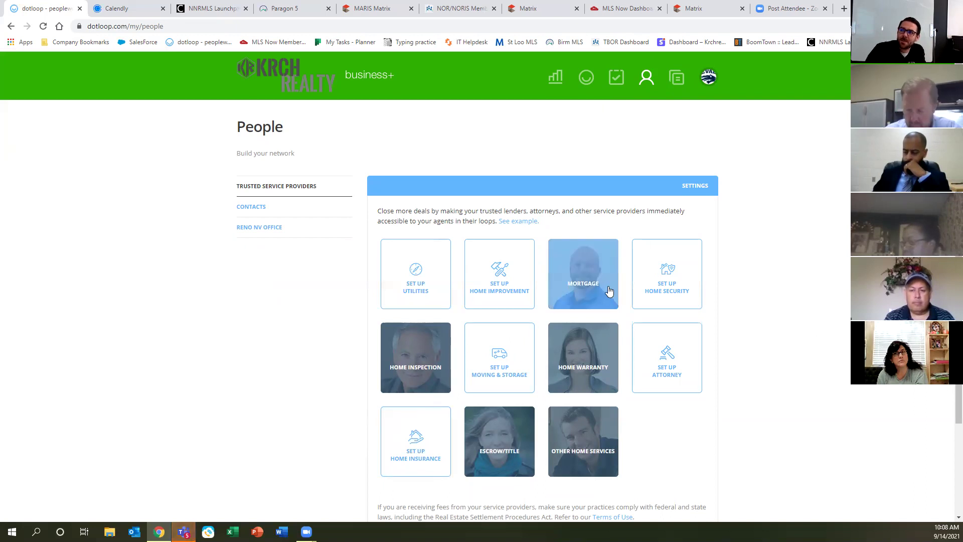
# View the trusted Escrow/Title providers, close that list, and switch to Contacts.
pyautogui.click(269, 195)
pyautogui.click(269, 195)
pyautogui.click(269, 195)
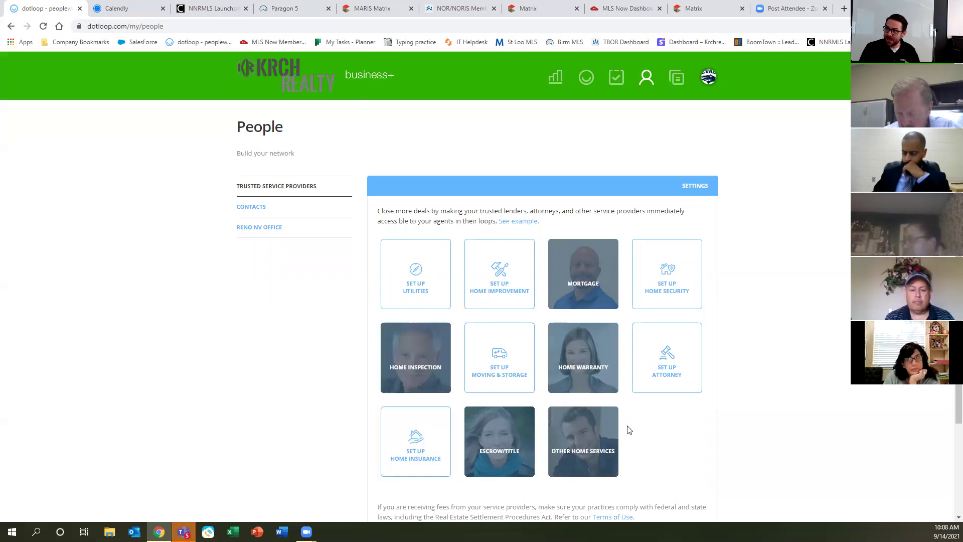
pyautogui.click(504, 448)
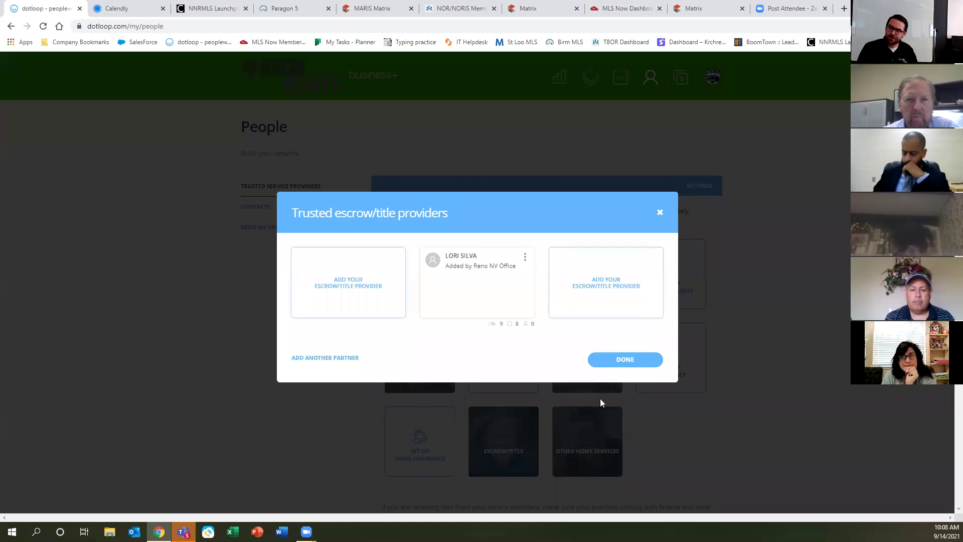
pyautogui.click(660, 214)
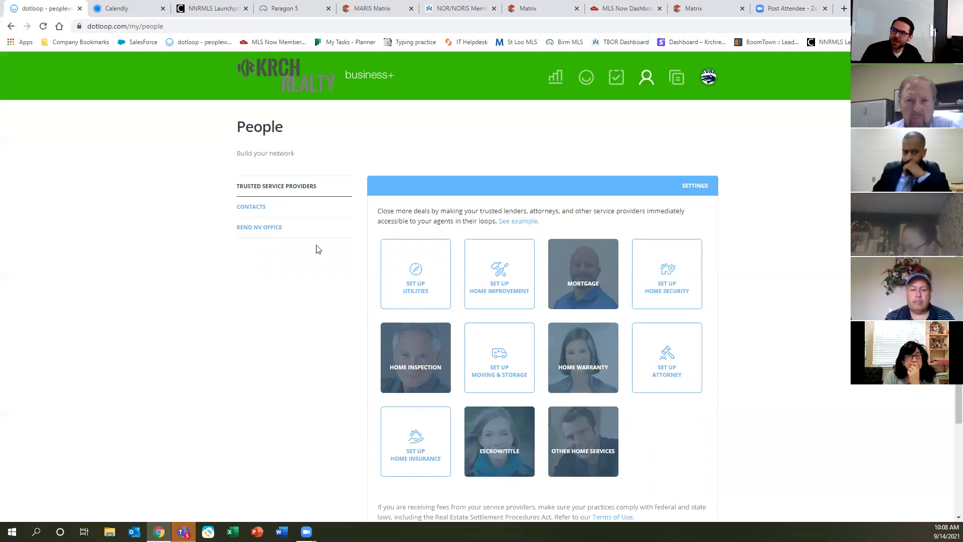
pyautogui.click(256, 210)
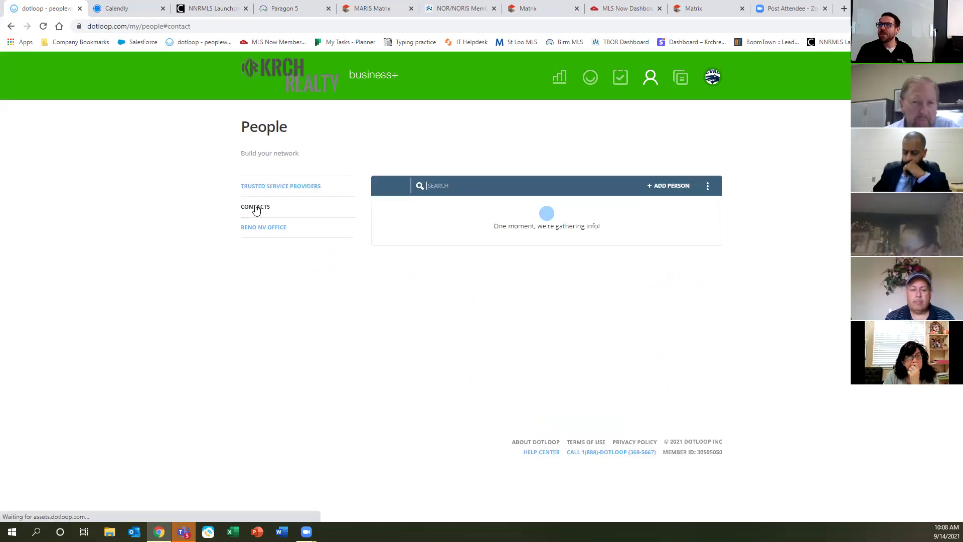
# Scroll through the contacts, then show the Reno NV Office roster of 107 users.
pyautogui.click(256, 210)
pyautogui.click(256, 209)
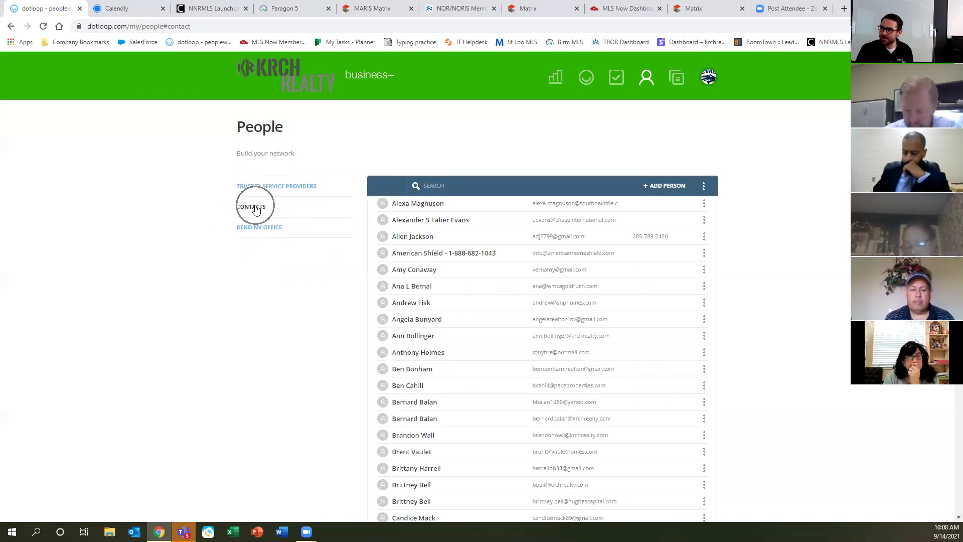
pyautogui.scroll(-7, 534, 406)
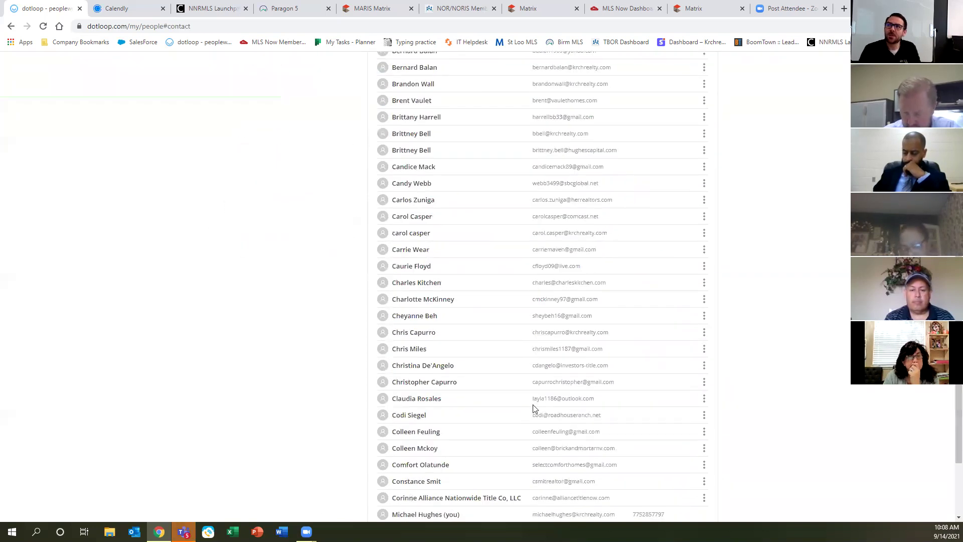
pyautogui.scroll(-3, 519, 387)
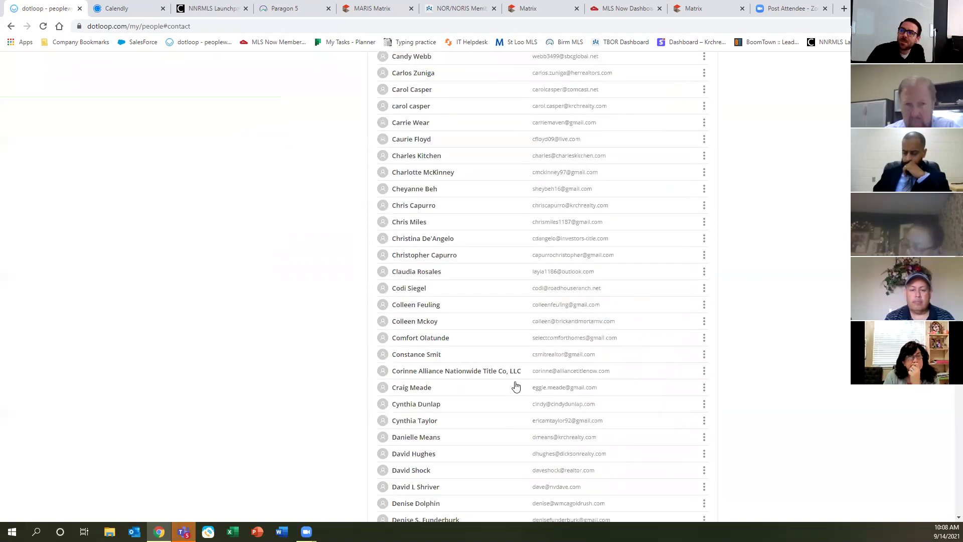
pyautogui.scroll(-10, 516, 386)
pyautogui.scroll(-8, 509, 394)
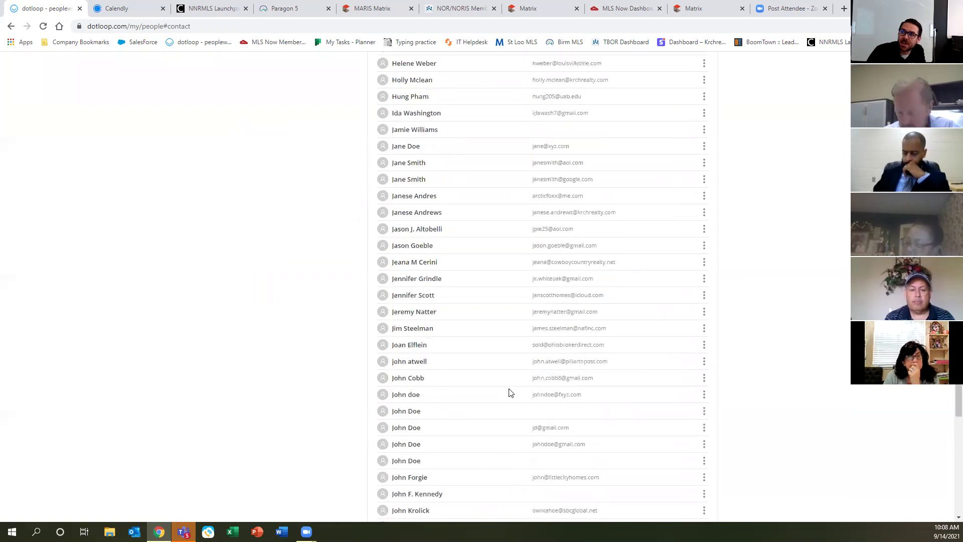
pyautogui.scroll(16, 497, 437)
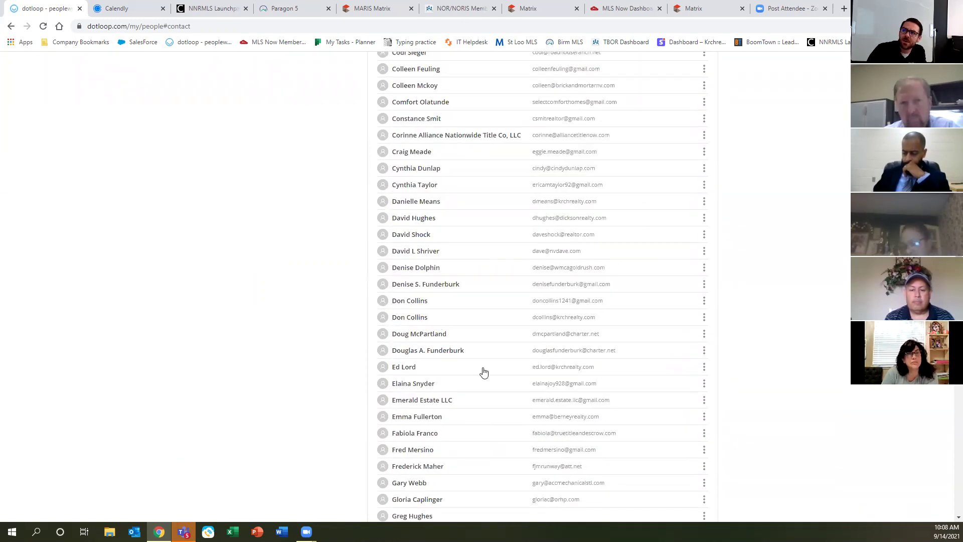
pyautogui.scroll(7, 506, 351)
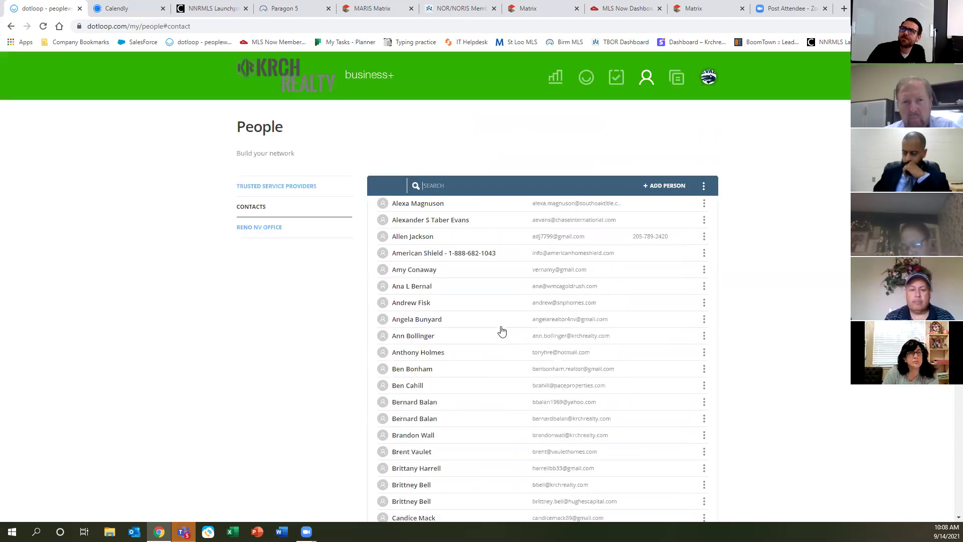
pyautogui.click(253, 229)
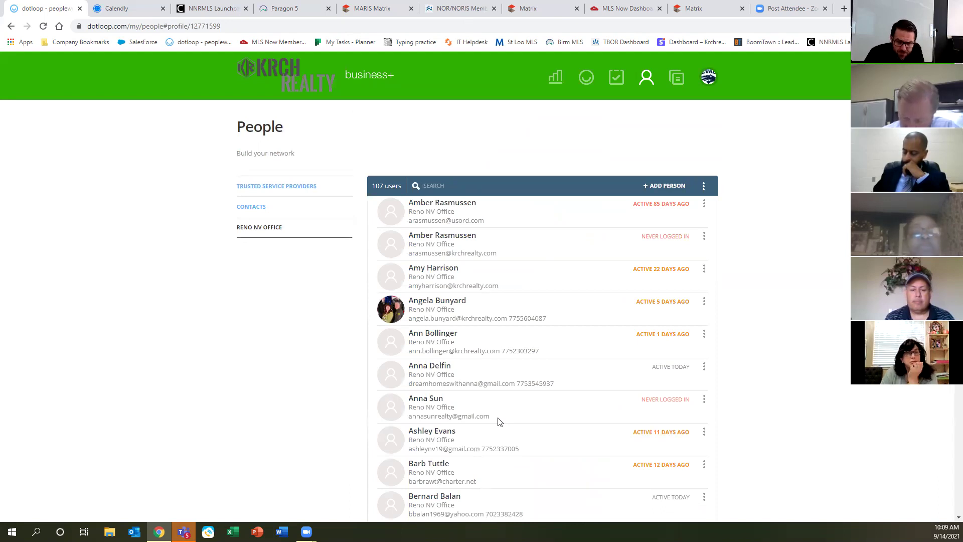
# Return to the top of the People list and open the profile switcher listing Admin and Agent profiles.
pyautogui.scroll(-5, 531, 311)
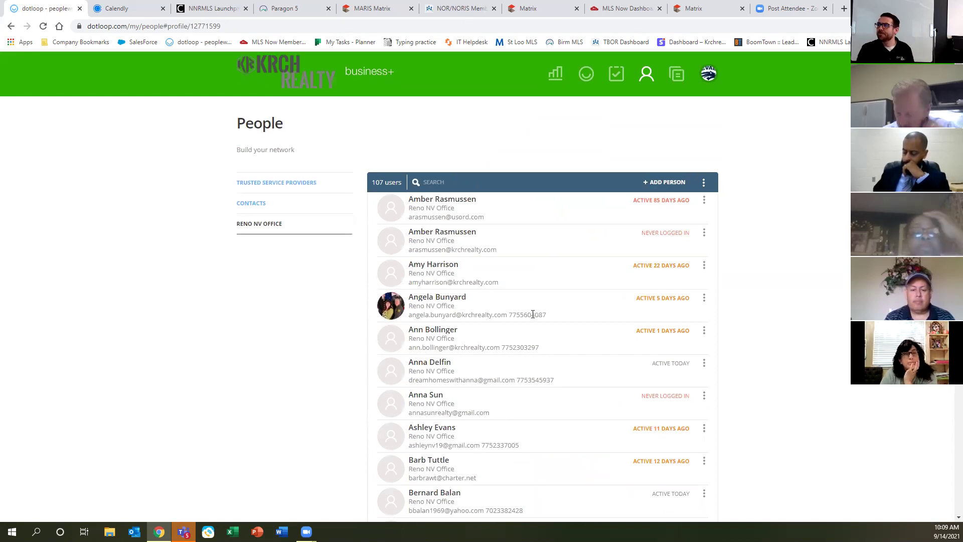
pyautogui.scroll(-2, 531, 307)
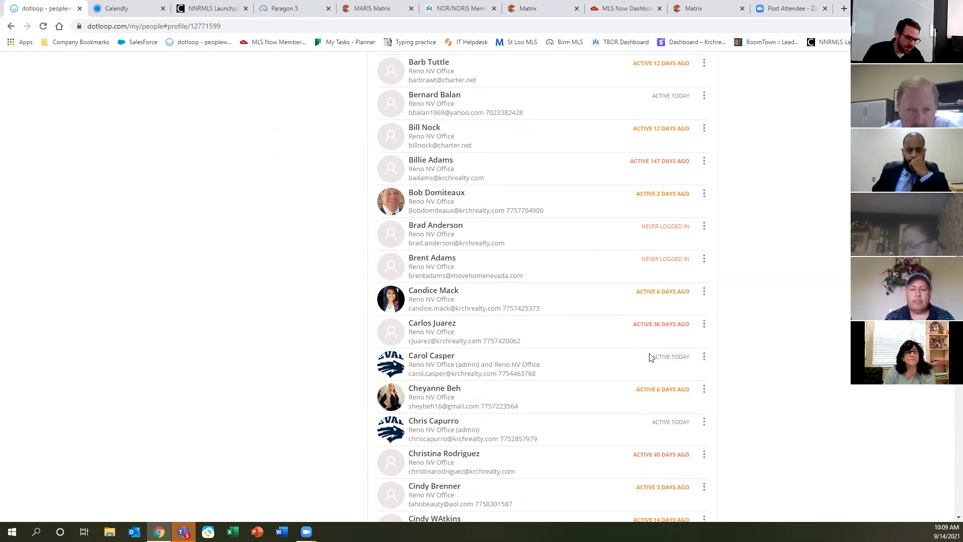
pyautogui.scroll(8, 612, 314)
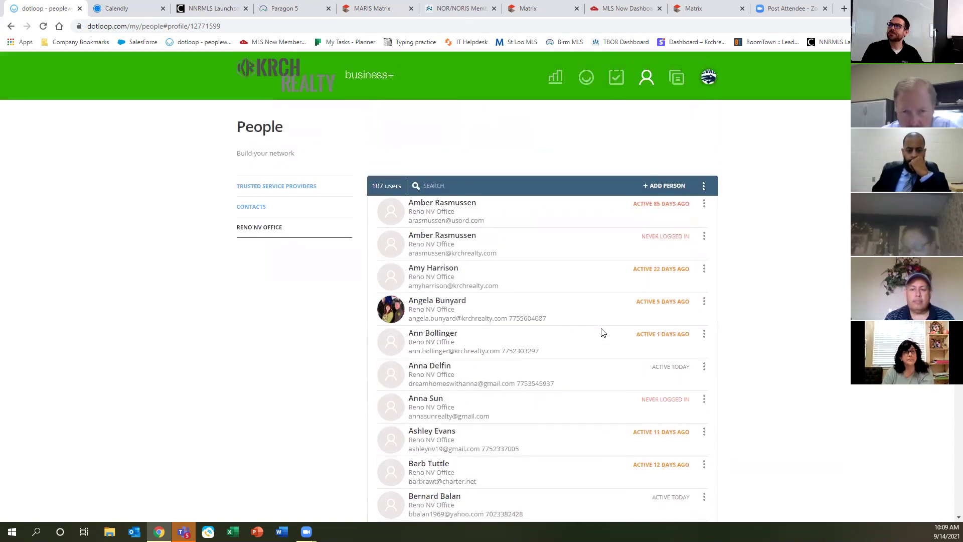
pyautogui.click(700, 77)
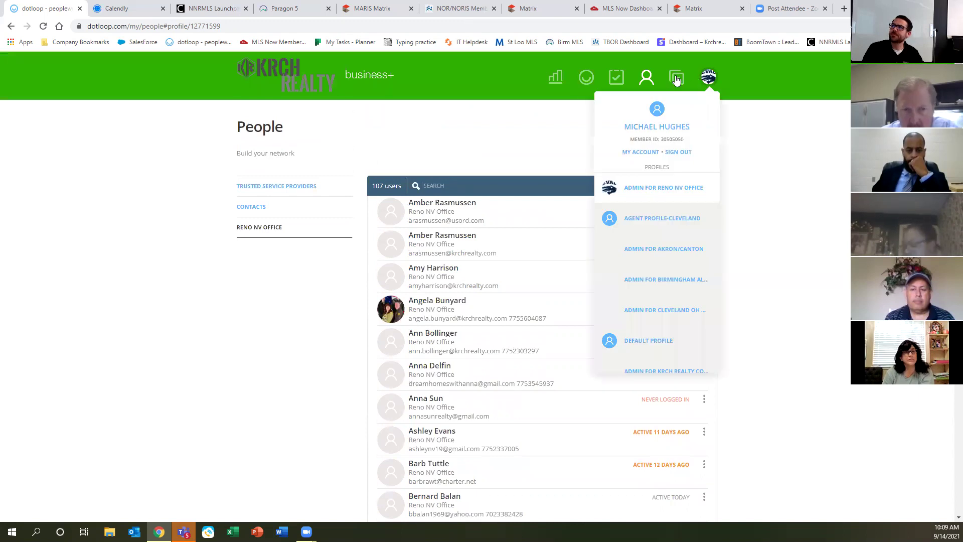
# Go to Templates and view the empty DocSpot folder.
pyautogui.click(676, 79)
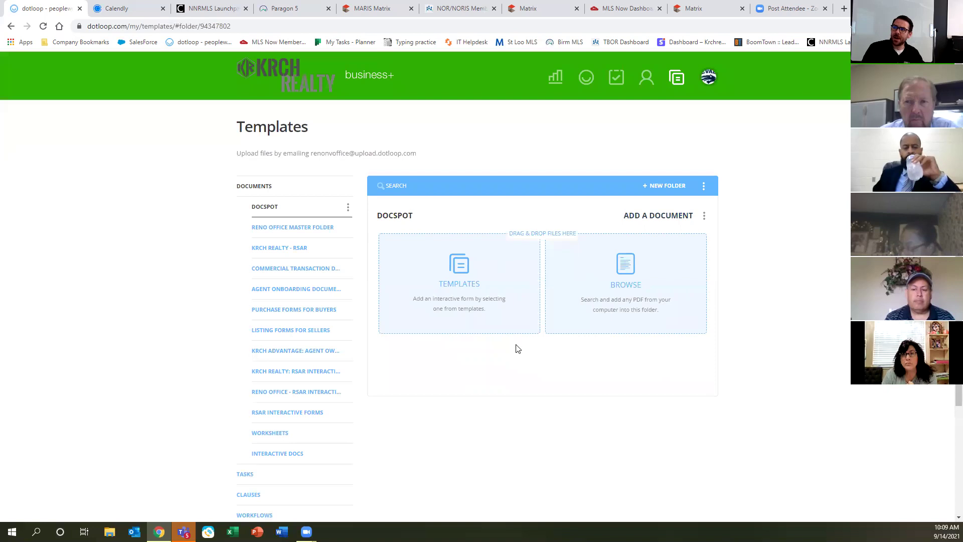
pyautogui.click(675, 83)
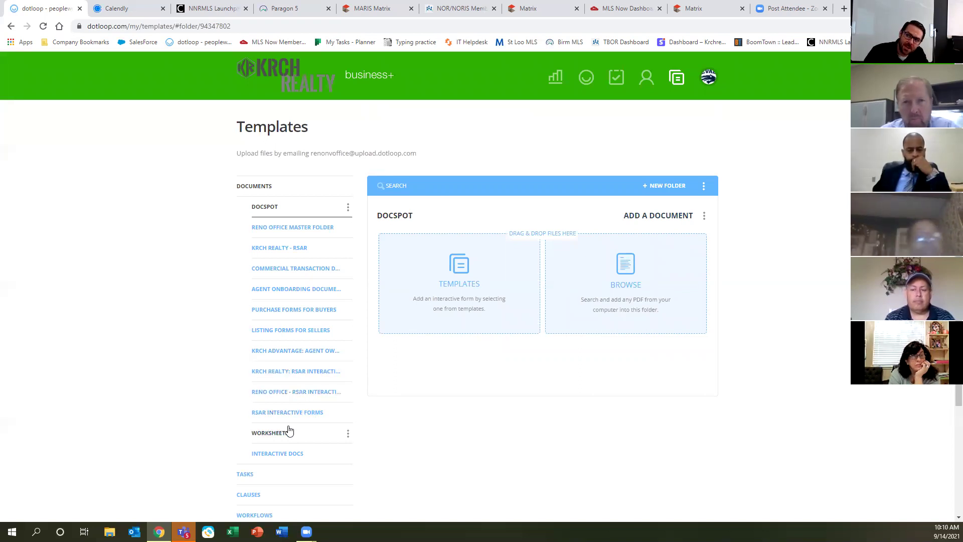
pyautogui.press('ctrl')
pyautogui.press('ctrl')
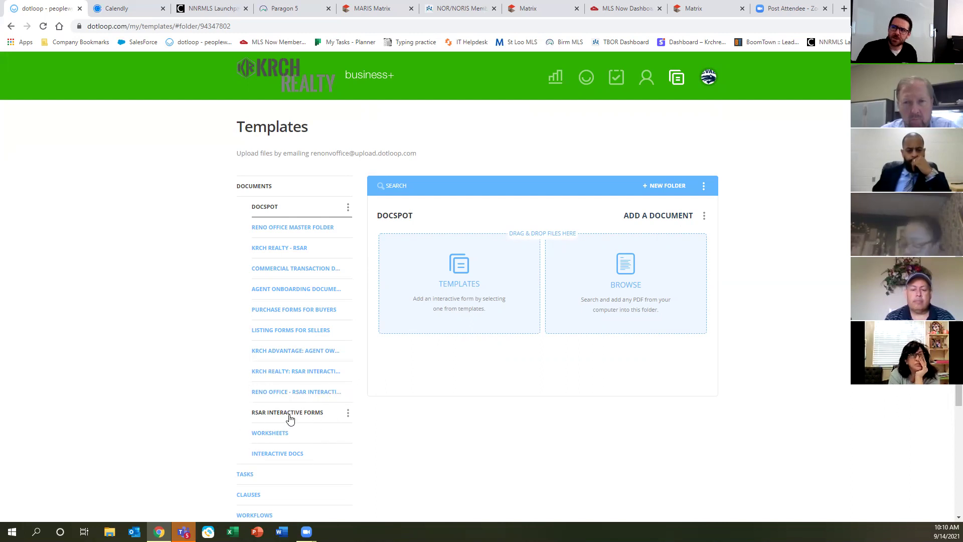
pyautogui.press('ctrl')
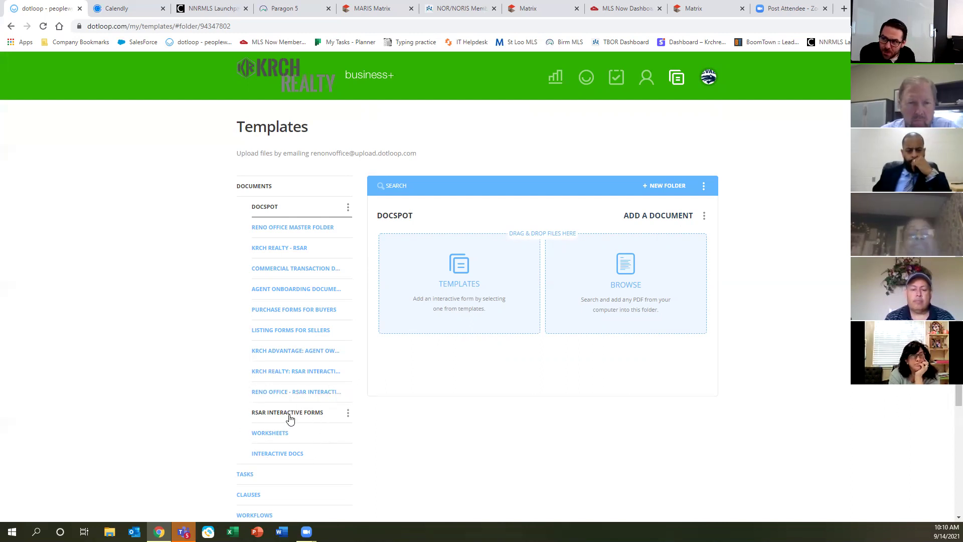
pyautogui.press('ctrl')
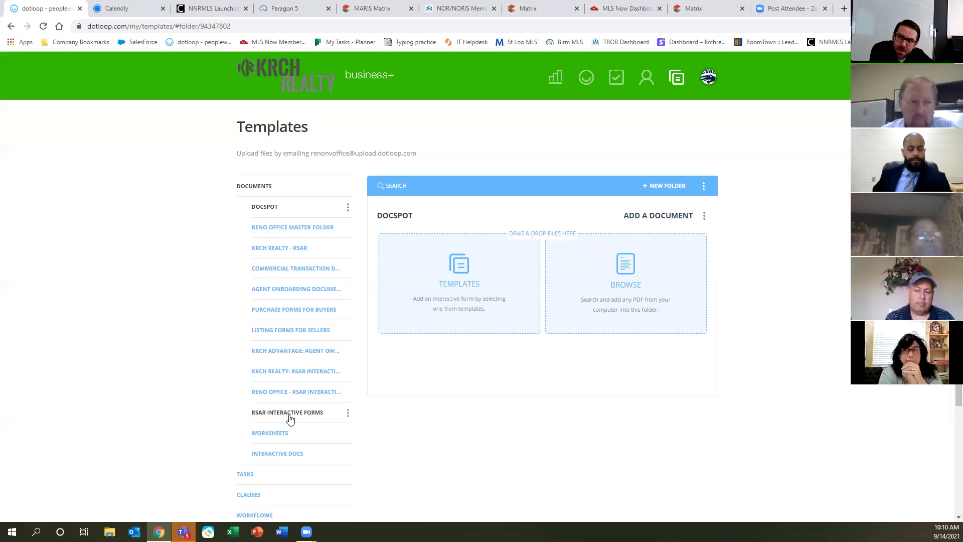
pyautogui.press('ctrl')
pyautogui.press('ctrl')
pyautogui.press('ctrl')
pyautogui.press('ctrl')
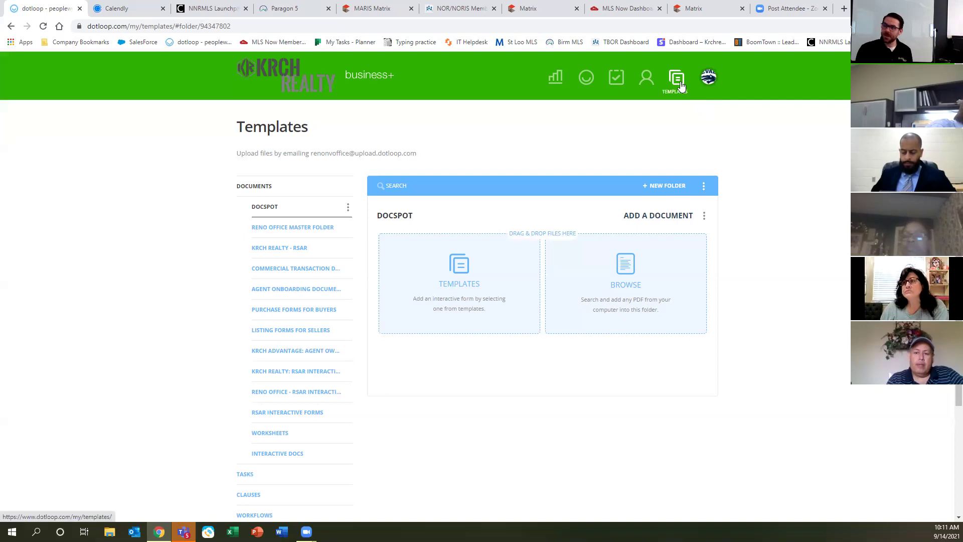
# Switch the account to the Default Profile to list its three loops.
pyautogui.click(709, 77)
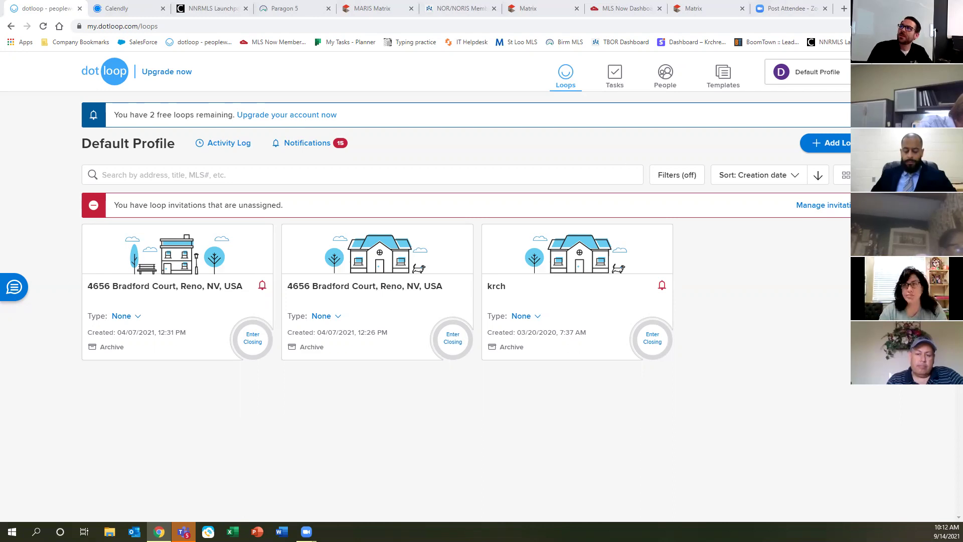
# Switch to the Reno NV Office profile and open its My Account settings page.
pyautogui.click(850, 75)
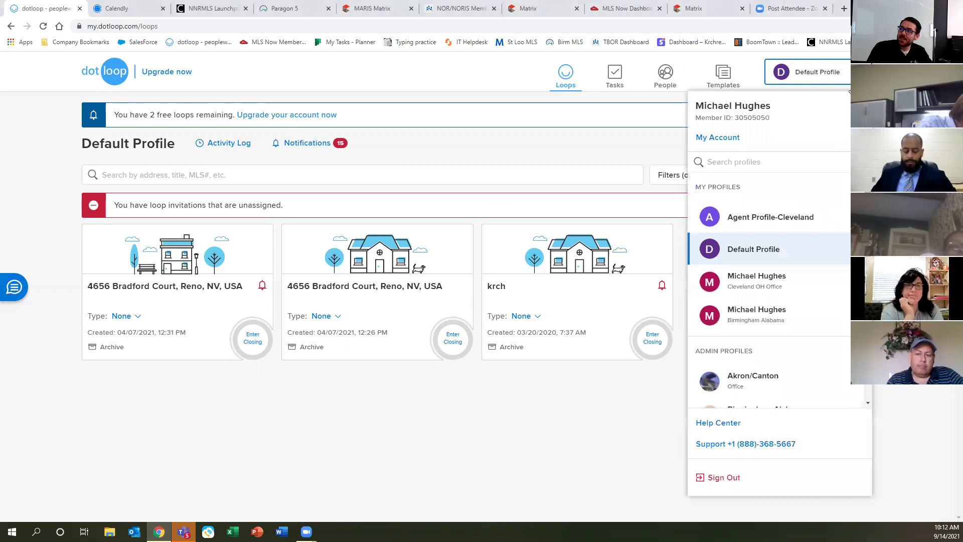
pyautogui.scroll(-3, 768, 355)
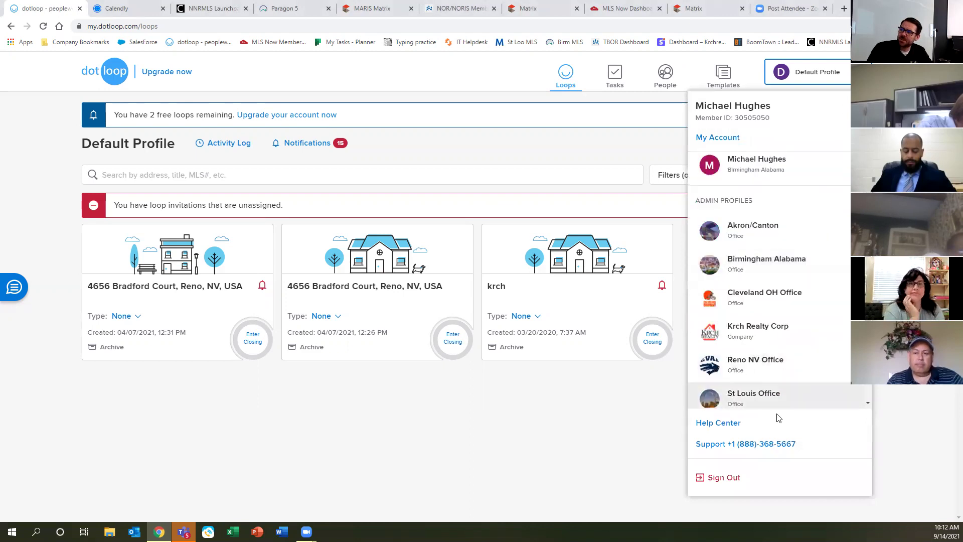
pyautogui.click(772, 370)
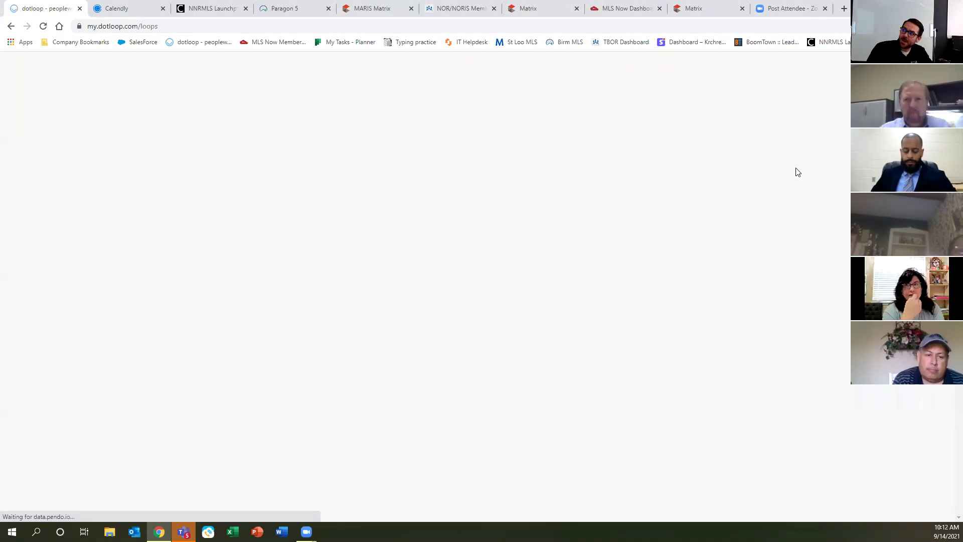
pyautogui.click(807, 72)
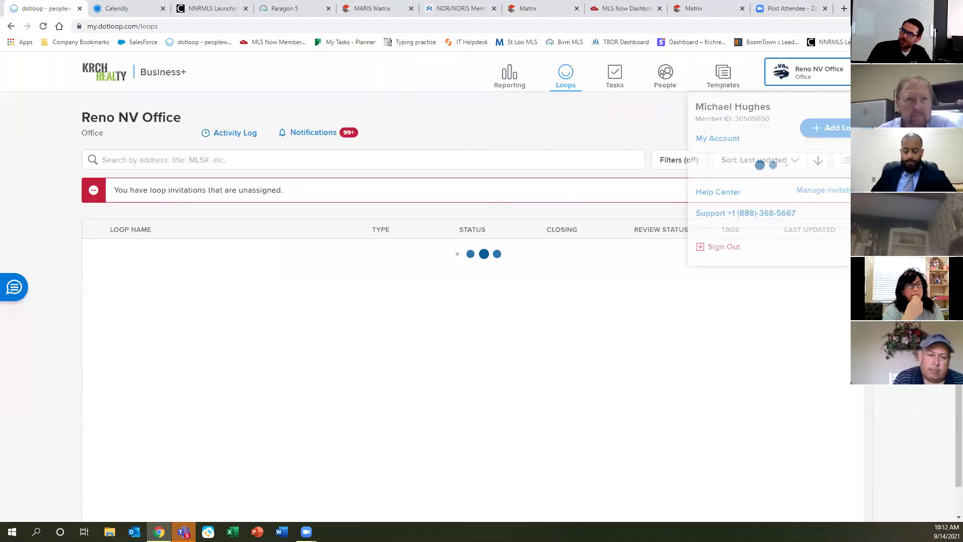
pyautogui.click(718, 140)
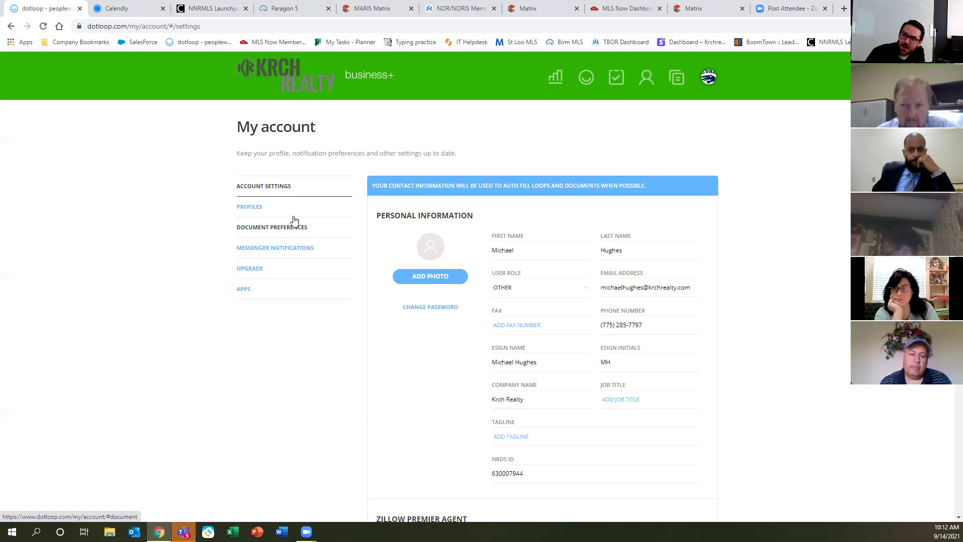
# Select the NRDS ID number in the My Account personal information for copying.
pyautogui.scroll(-9, 365, 458)
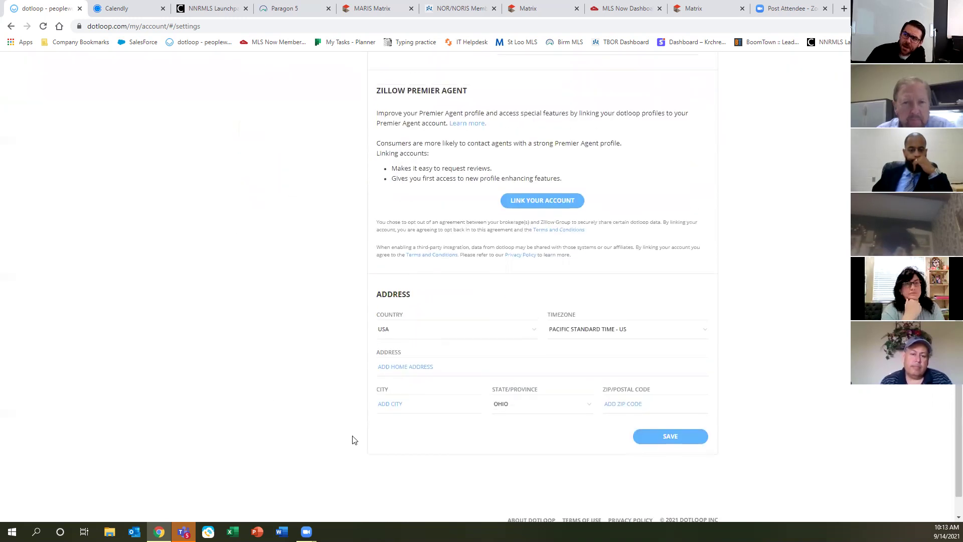
pyautogui.scroll(8, 352, 440)
pyautogui.click(517, 418)
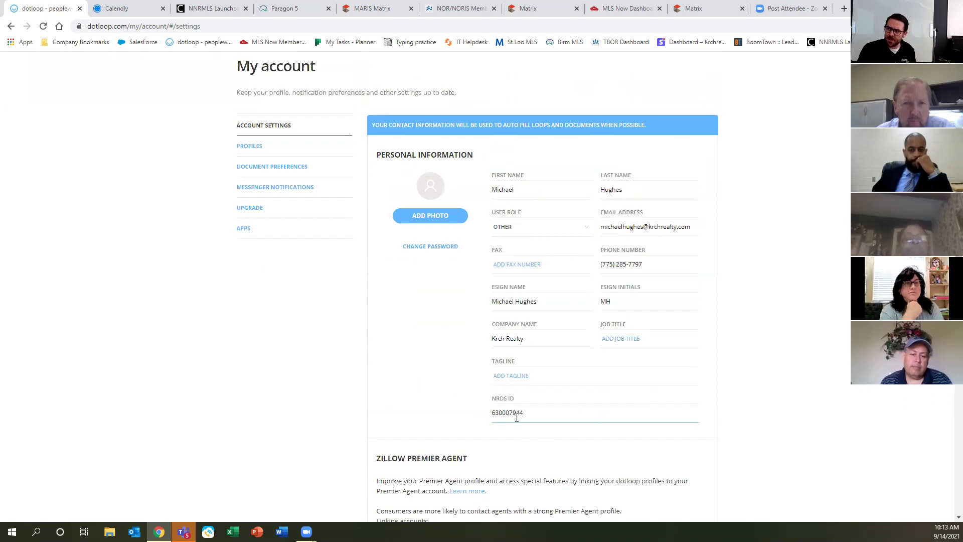
pyautogui.moveTo(523, 414); pyautogui.dragTo(487, 414)
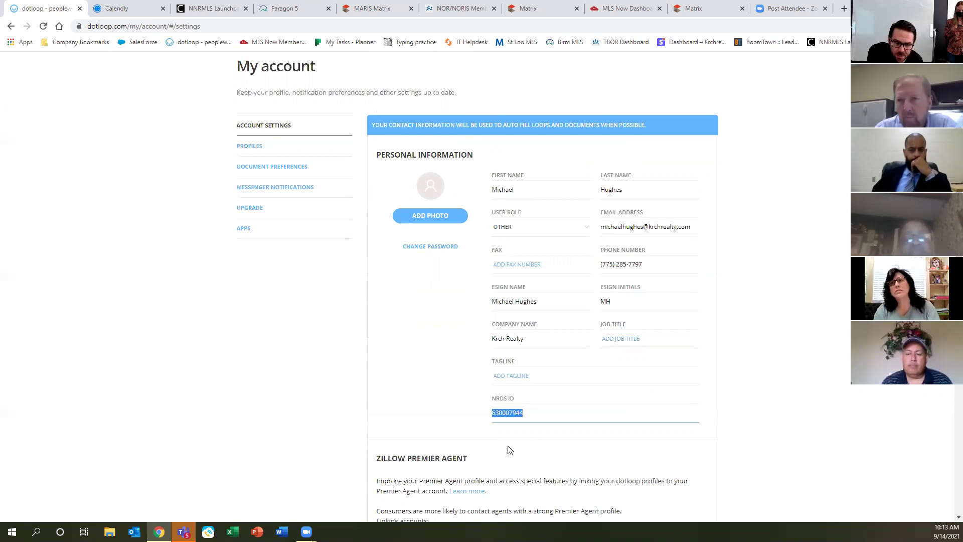
pyautogui.press('ctrl')
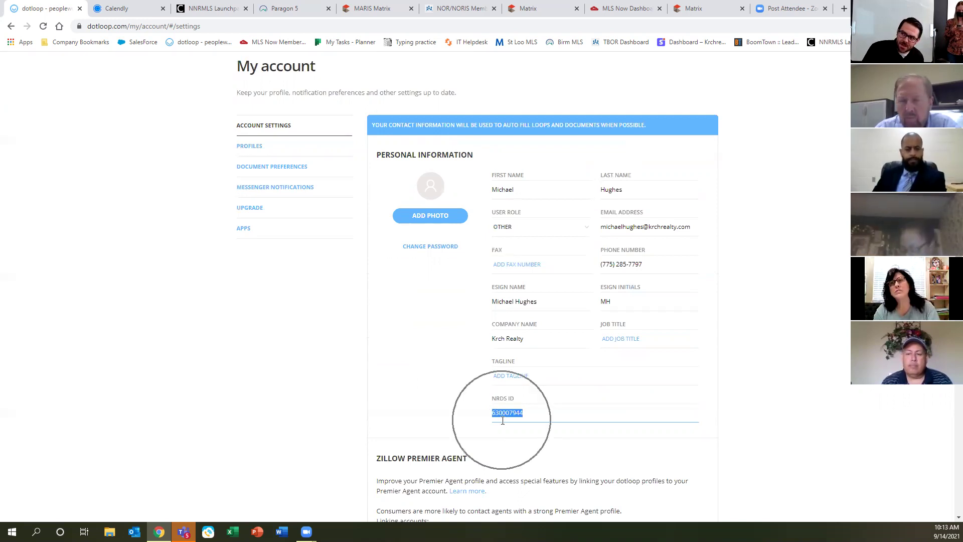
pyautogui.press('ctrl')
pyautogui.press('ctrl')
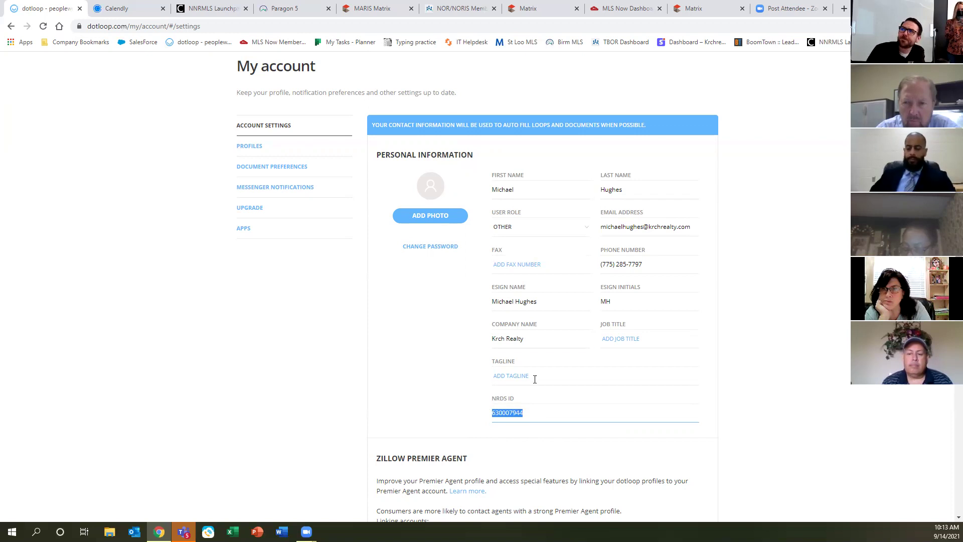
pyautogui.scroll(1, 619, 254)
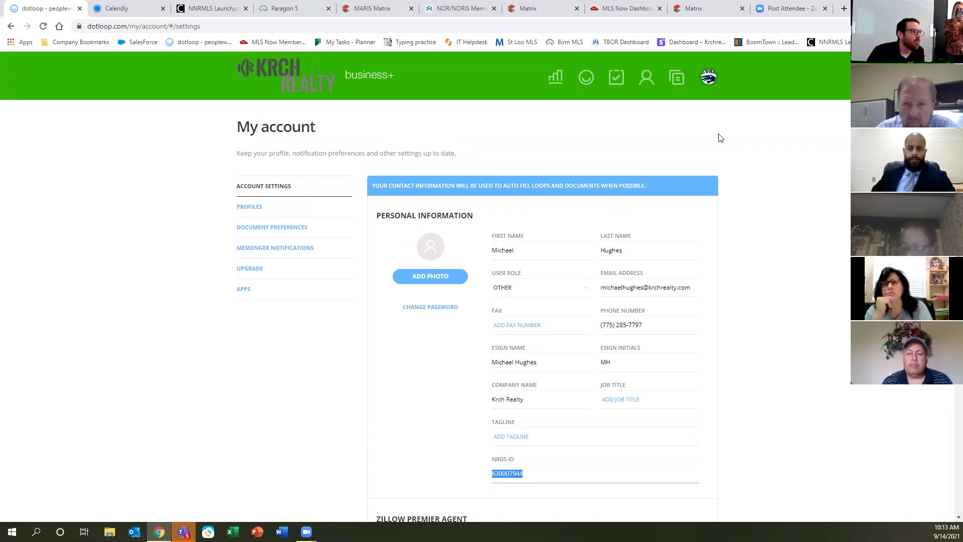
pyautogui.moveTo(709, 78)
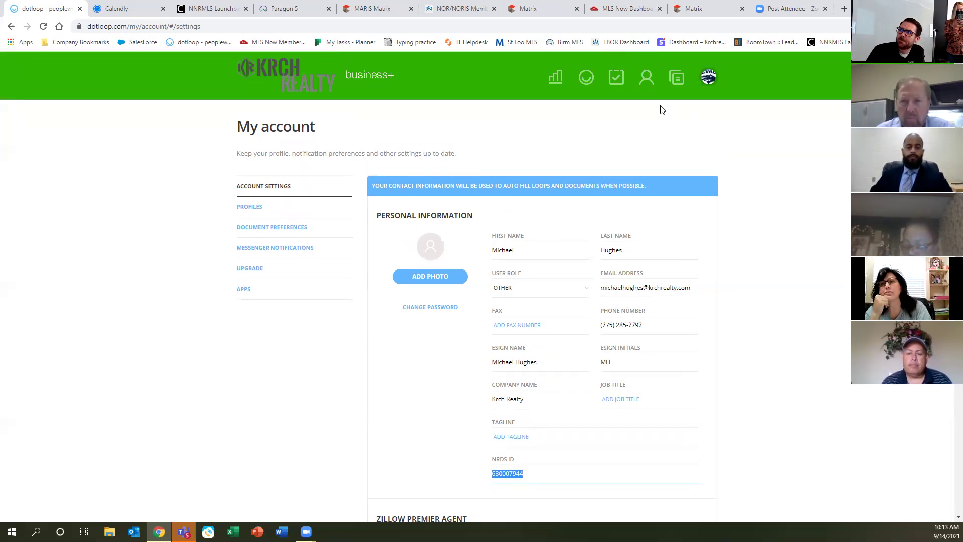
# Start a new loop from the Reno NV Office loops list, then switch to Paragon 5 results.
pyautogui.click(584, 79)
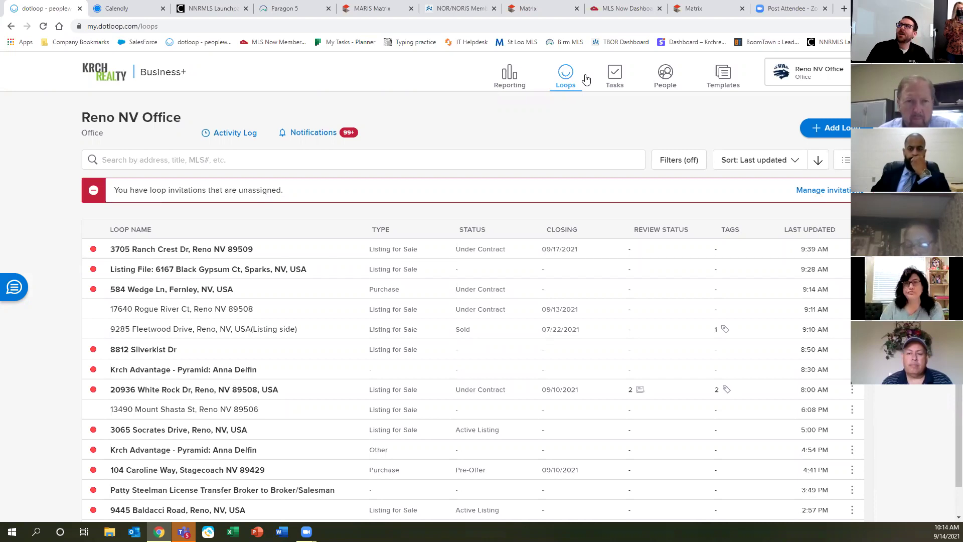
pyautogui.click(837, 134)
pyautogui.click(838, 134)
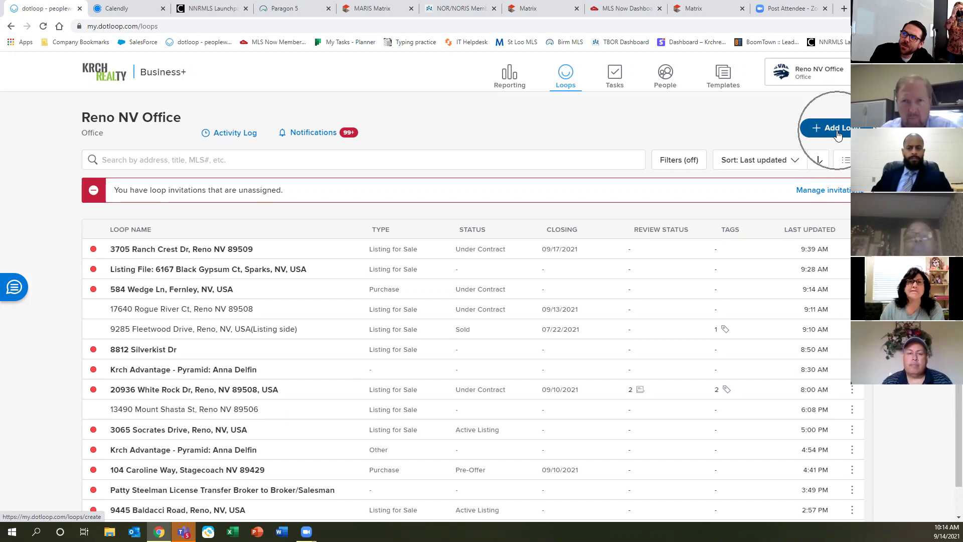
pyautogui.click(837, 134)
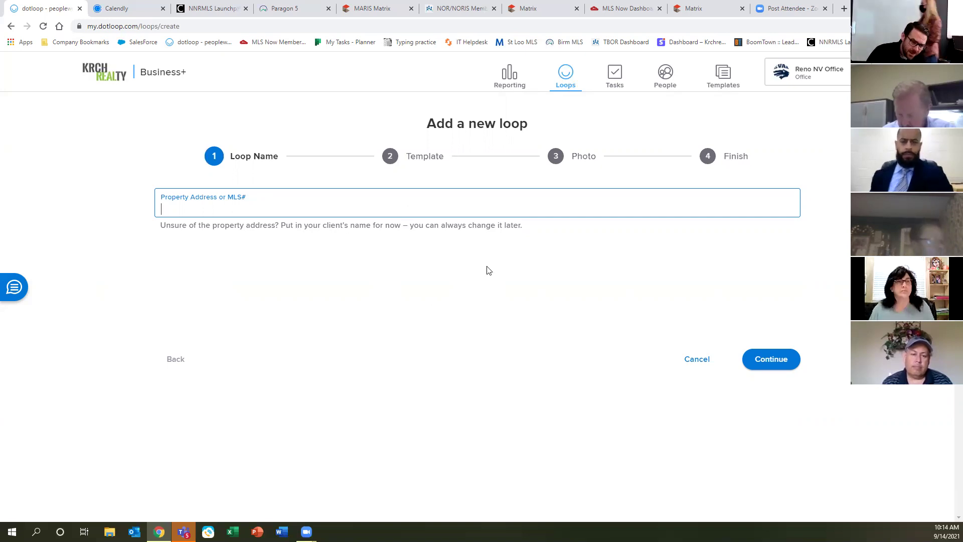
pyautogui.click(291, 8)
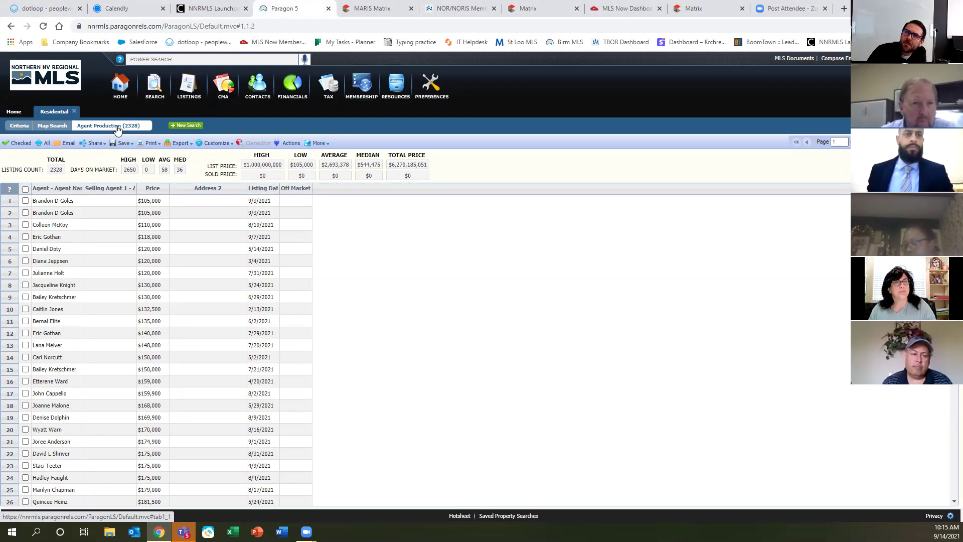
# Reset the Paragon results grid to its default field set and save it.
pyautogui.click(228, 144)
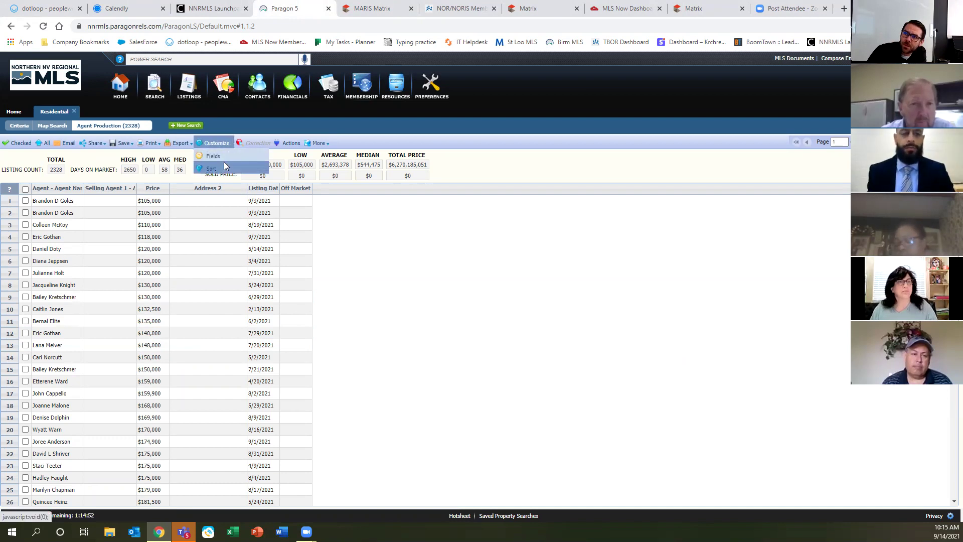
pyautogui.click(229, 143)
pyautogui.click(226, 144)
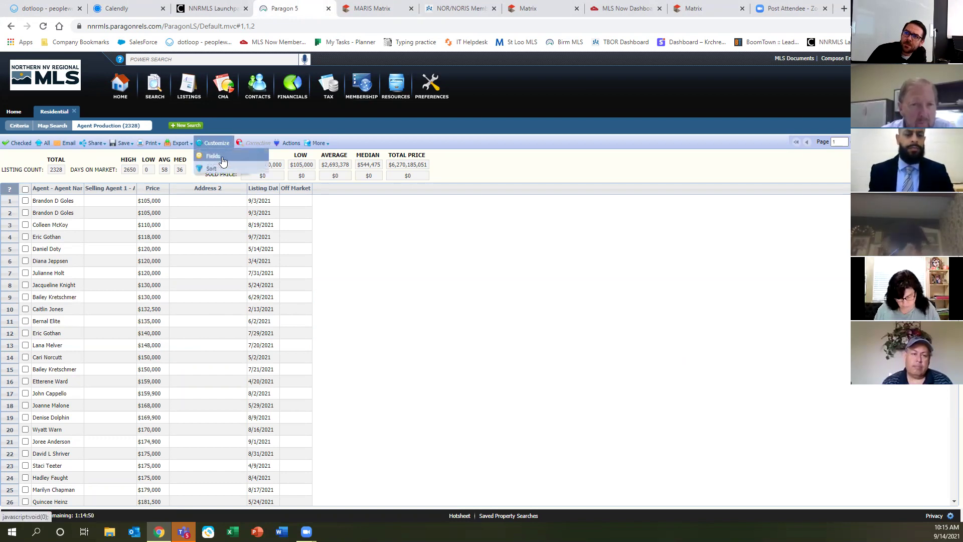
pyautogui.click(221, 154)
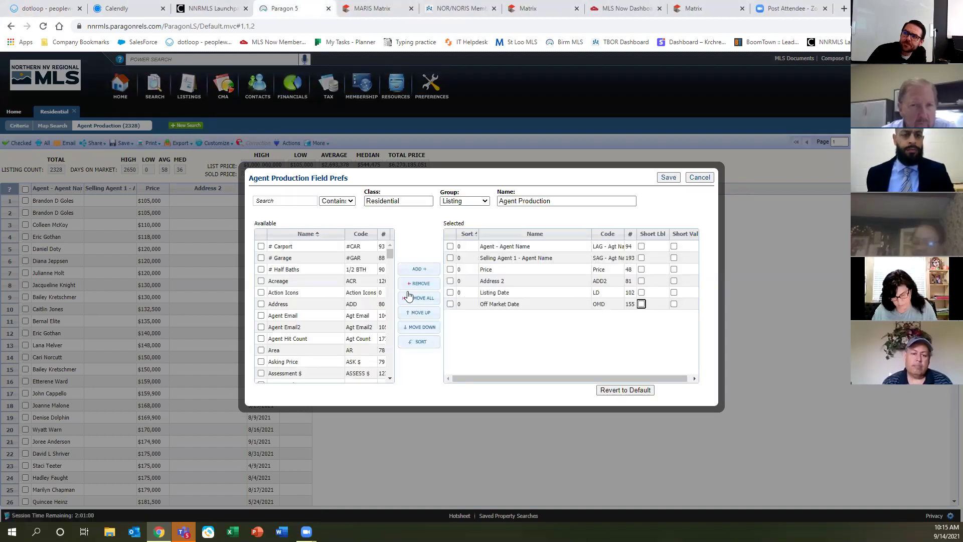
pyautogui.click(623, 391)
pyautogui.click(530, 84)
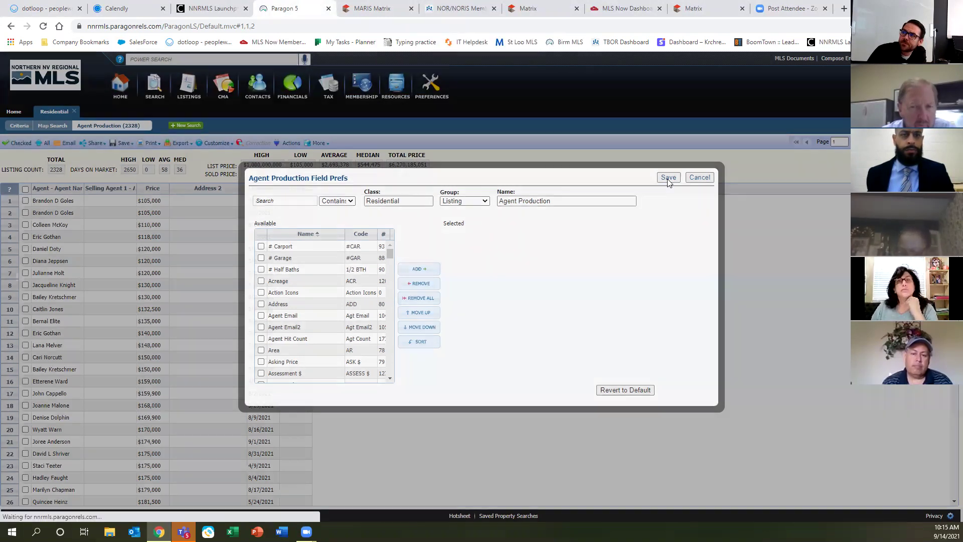
pyautogui.click(668, 177)
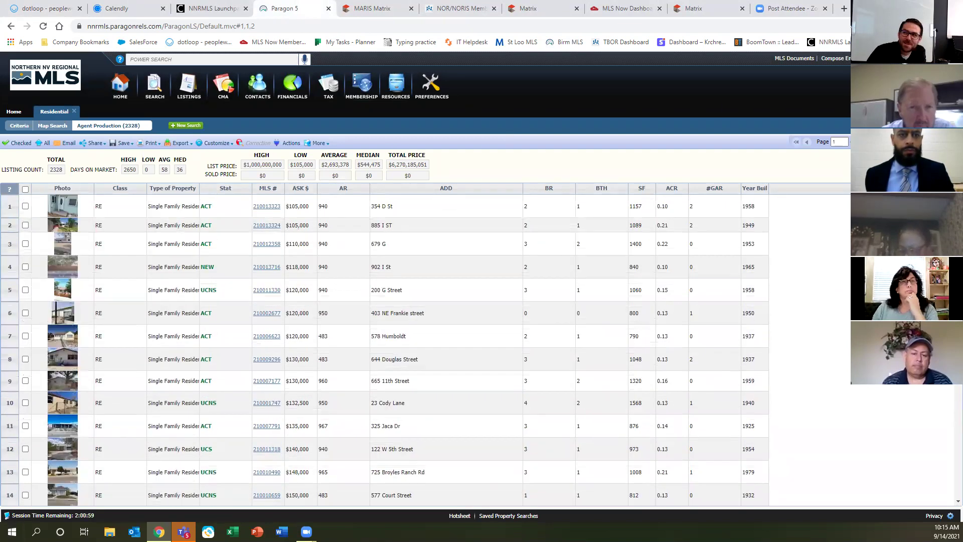
pyautogui.scroll(-5, 335, 314)
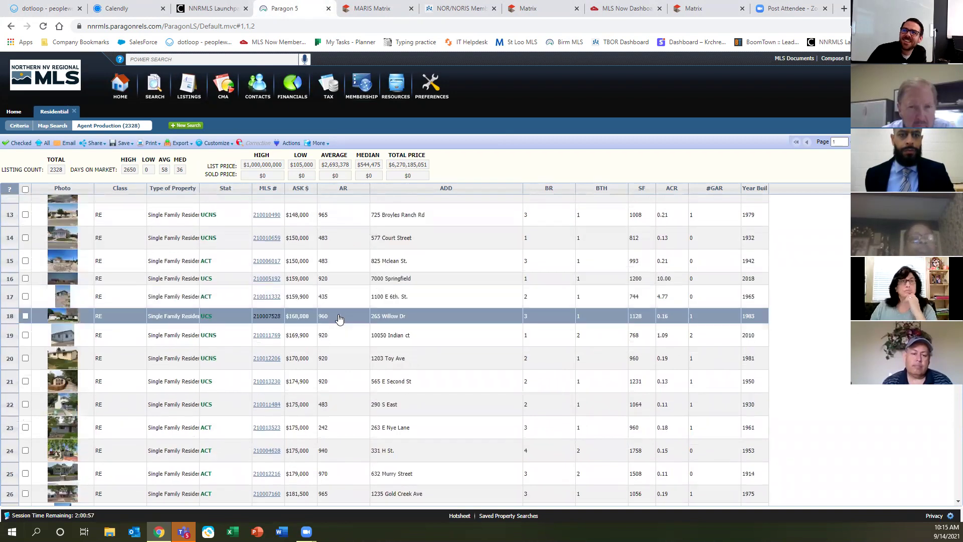
pyautogui.scroll(-6, 339, 318)
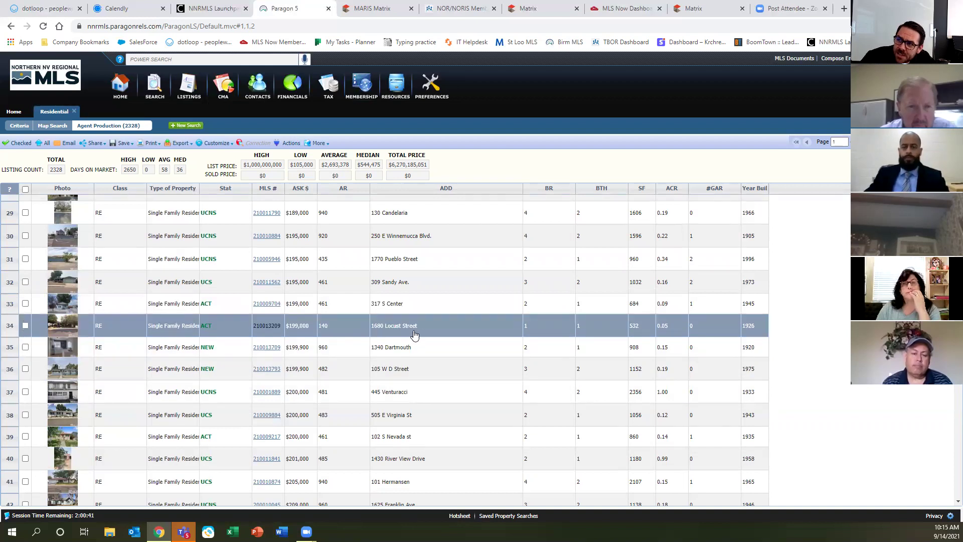
pyautogui.click(59, 9)
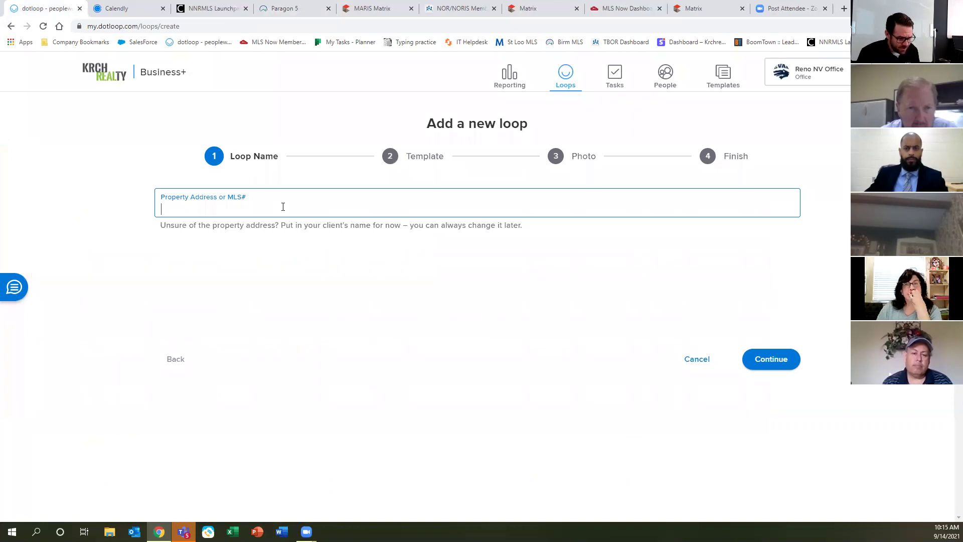
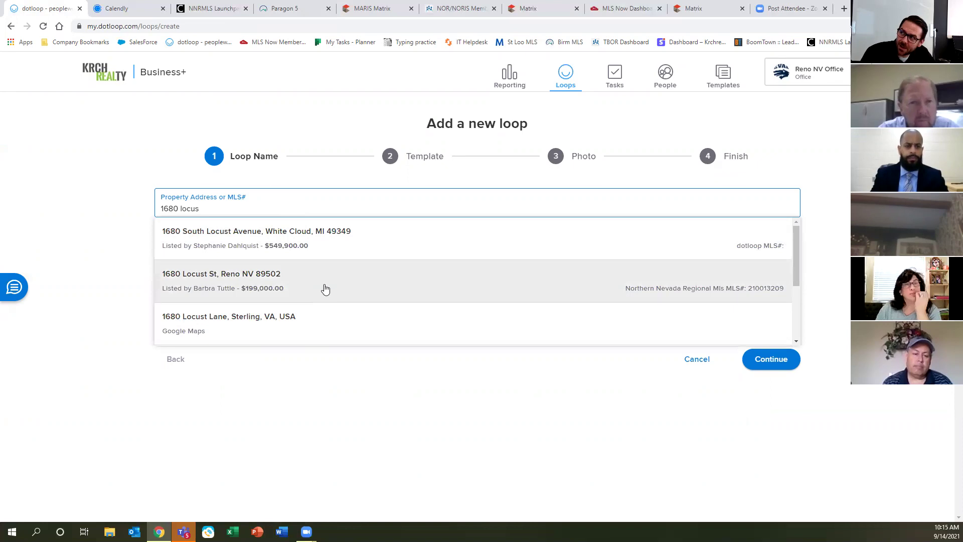
pyautogui.scroll(-3, 323, 291)
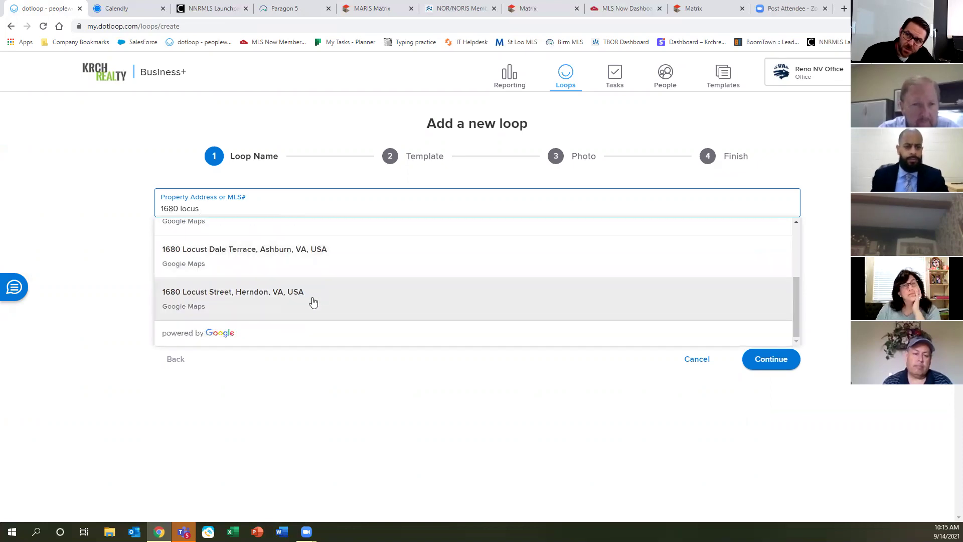
pyautogui.click(315, 309)
pyautogui.scroll(3, 315, 309)
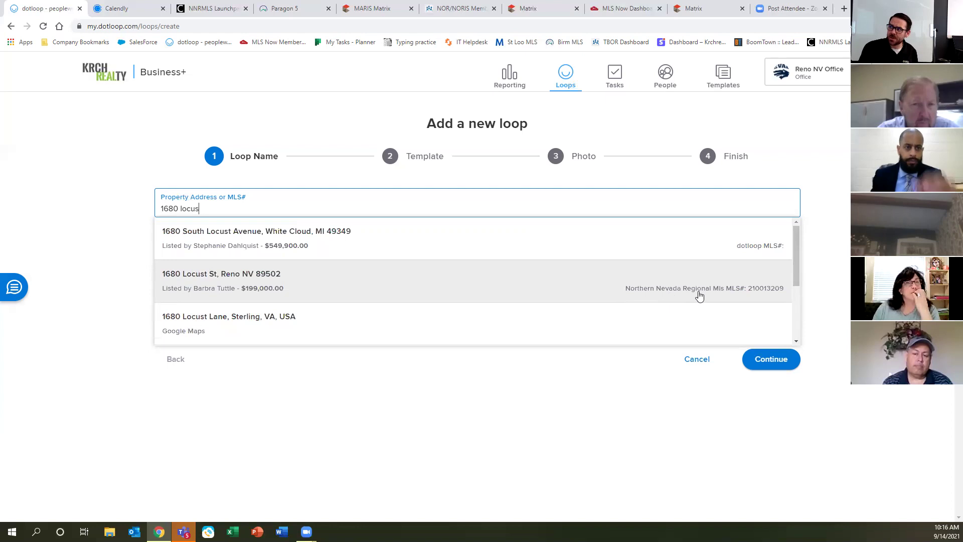
pyautogui.click(401, 281)
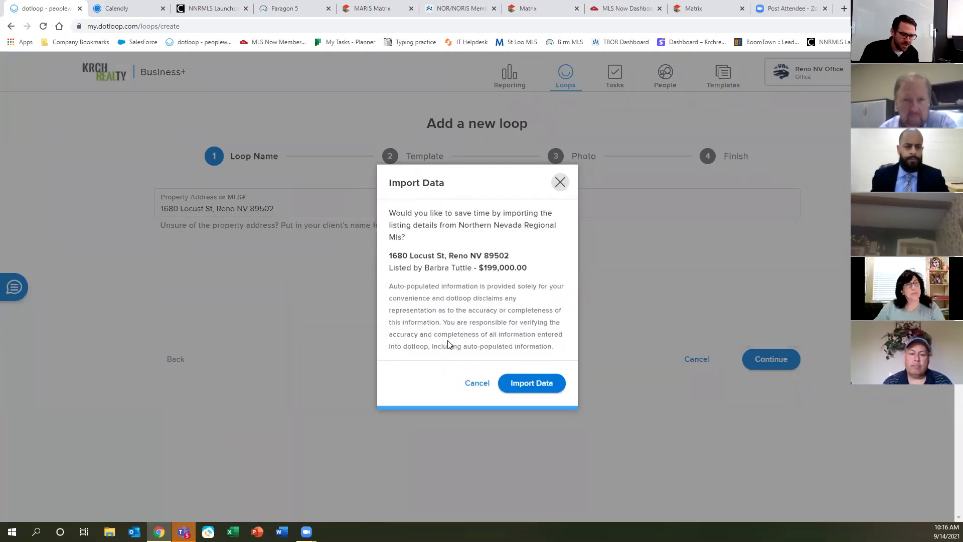
pyautogui.click(531, 384)
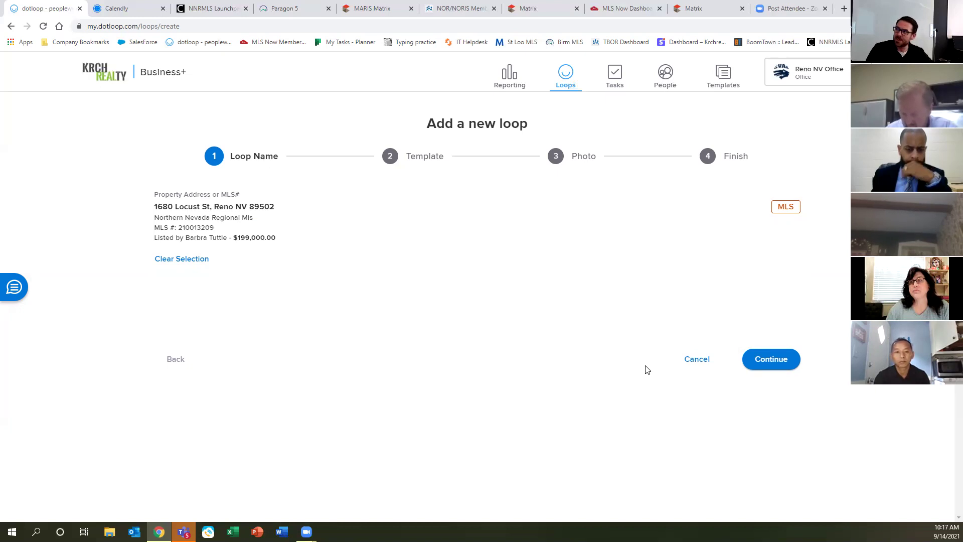
pyautogui.click(774, 359)
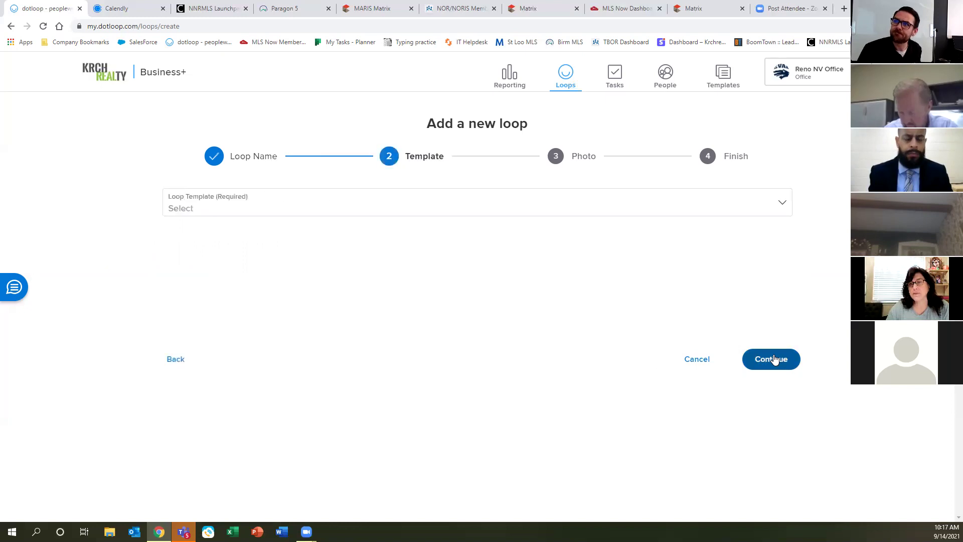
# Choose the BUYERS - RESIDENTIAL BUYER loop template and continue to the Photo step.
pyautogui.click(369, 208)
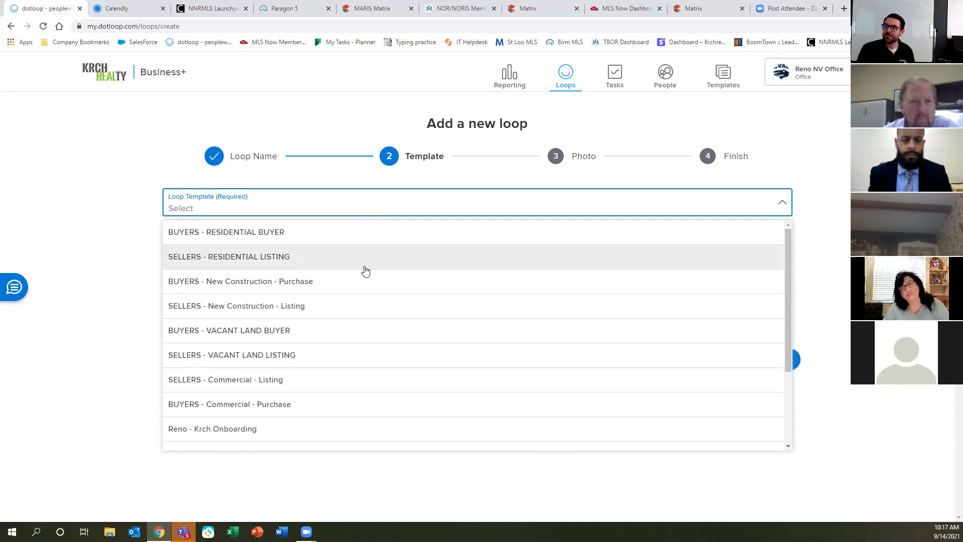
pyautogui.click(301, 233)
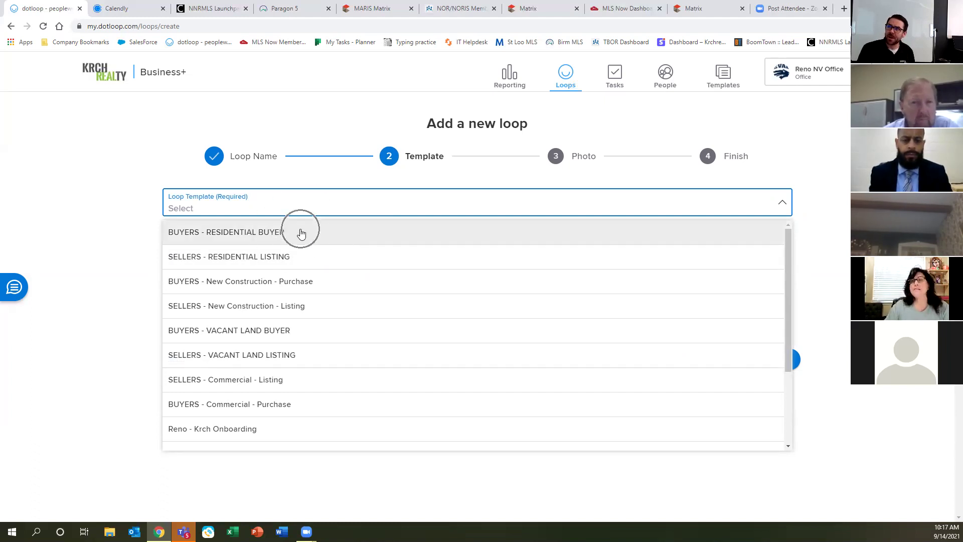
pyautogui.click(301, 232)
pyautogui.click(771, 359)
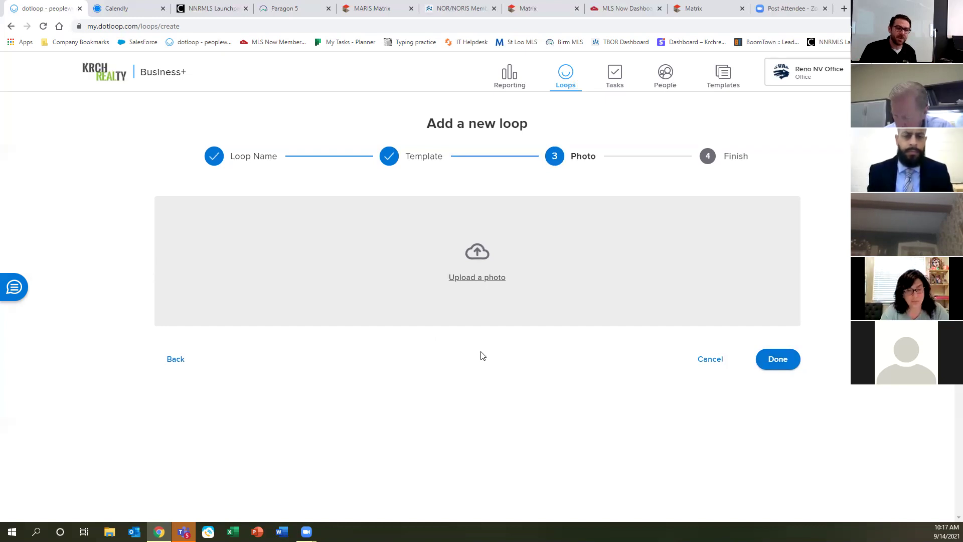
pyautogui.click(777, 359)
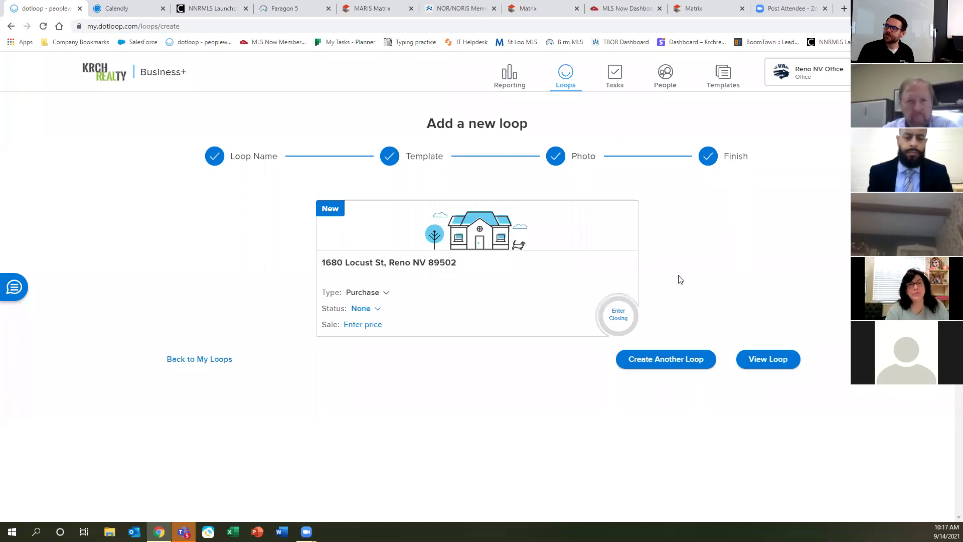
pyautogui.click(774, 361)
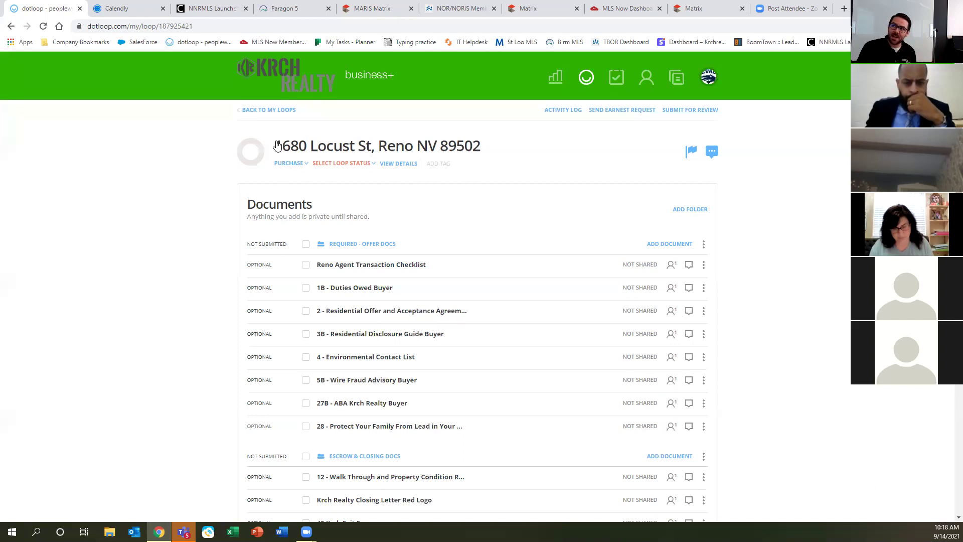
pyautogui.click(348, 149)
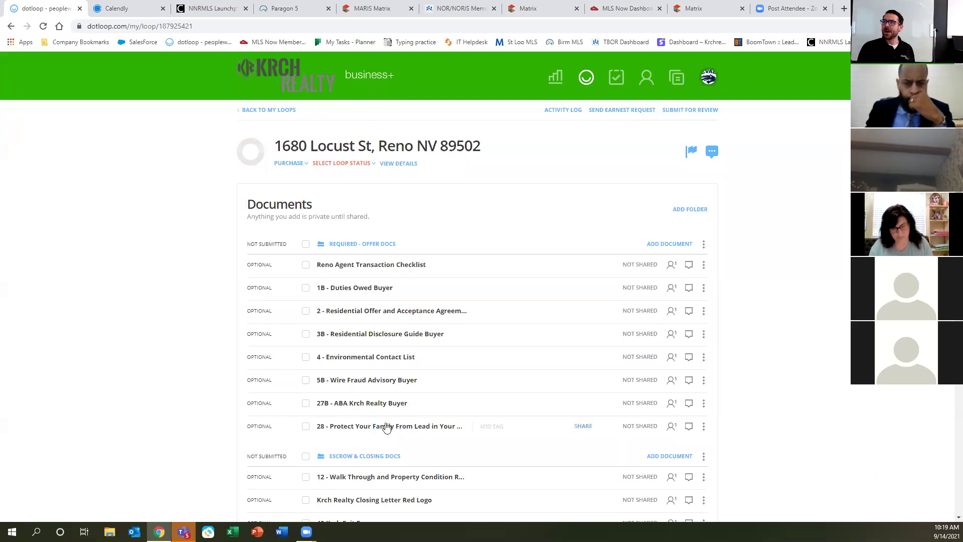
pyautogui.scroll(-2, 386, 421)
pyautogui.scroll(-3, 389, 420)
pyautogui.scroll(2, 417, 335)
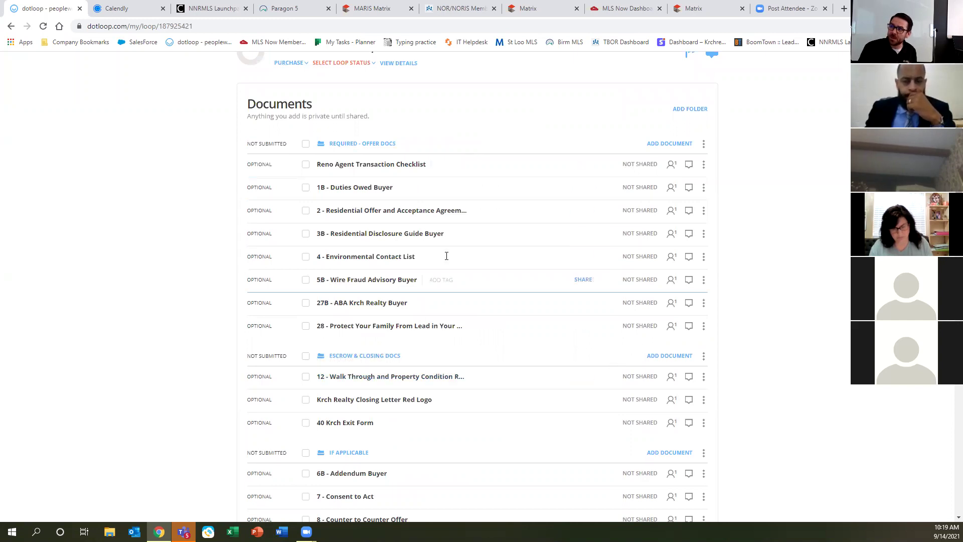
pyautogui.click(352, 146)
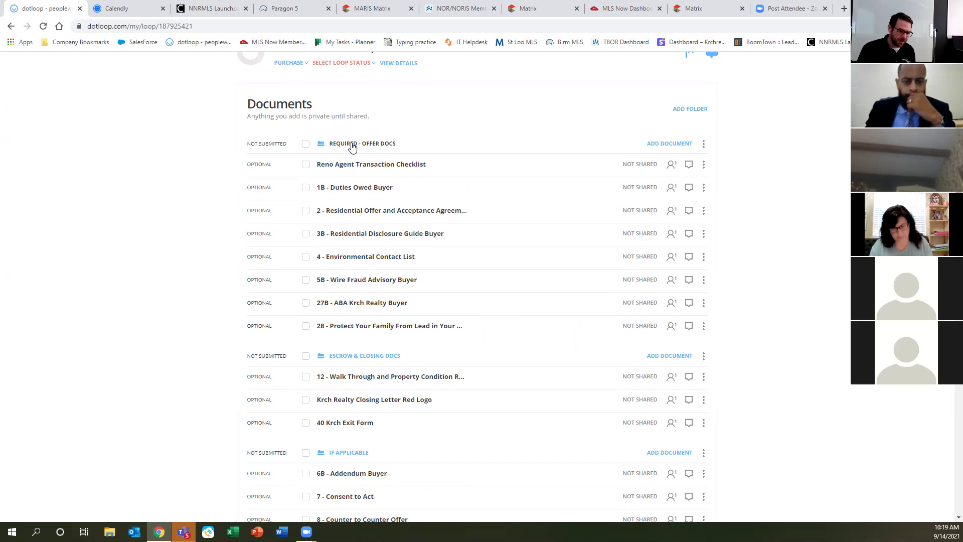
pyautogui.scroll(-2, 406, 286)
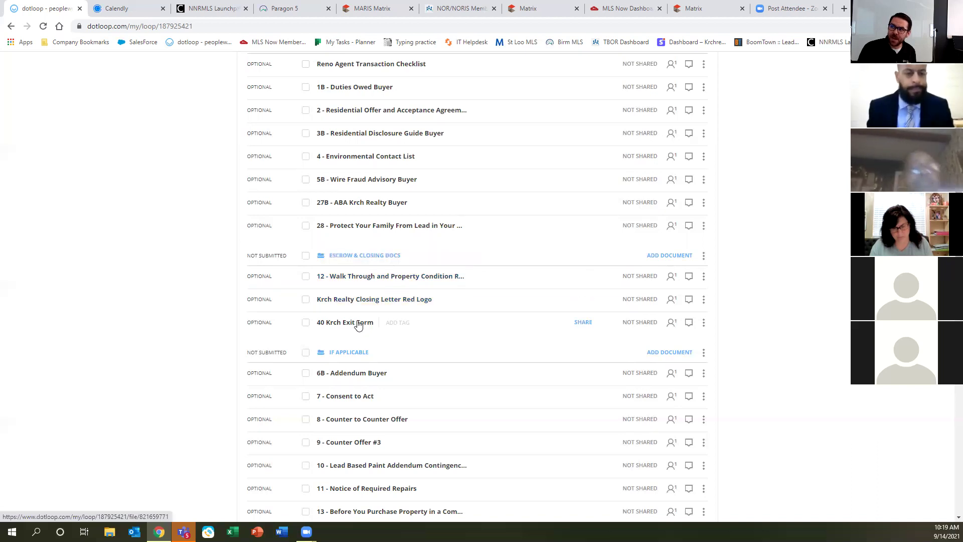
pyautogui.scroll(-5, 490, 390)
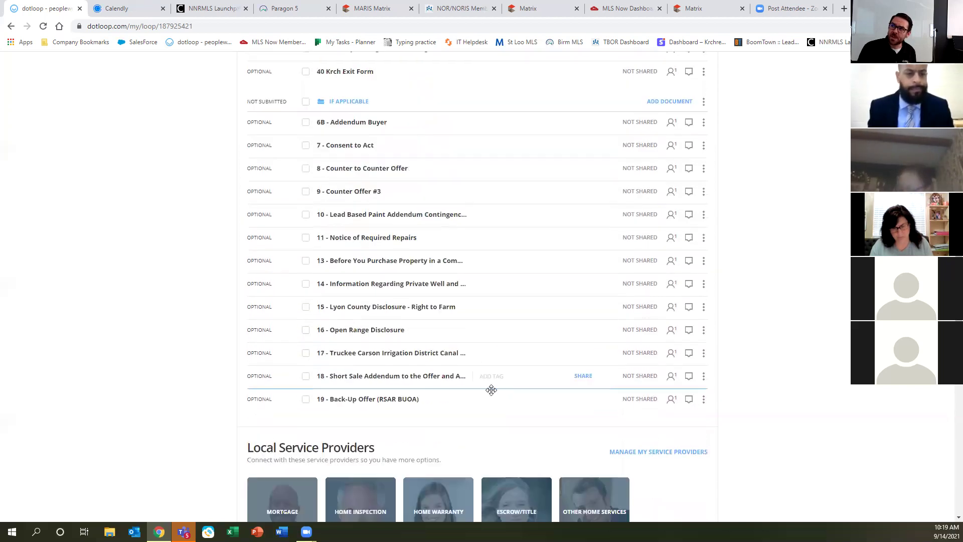
pyautogui.click(333, 103)
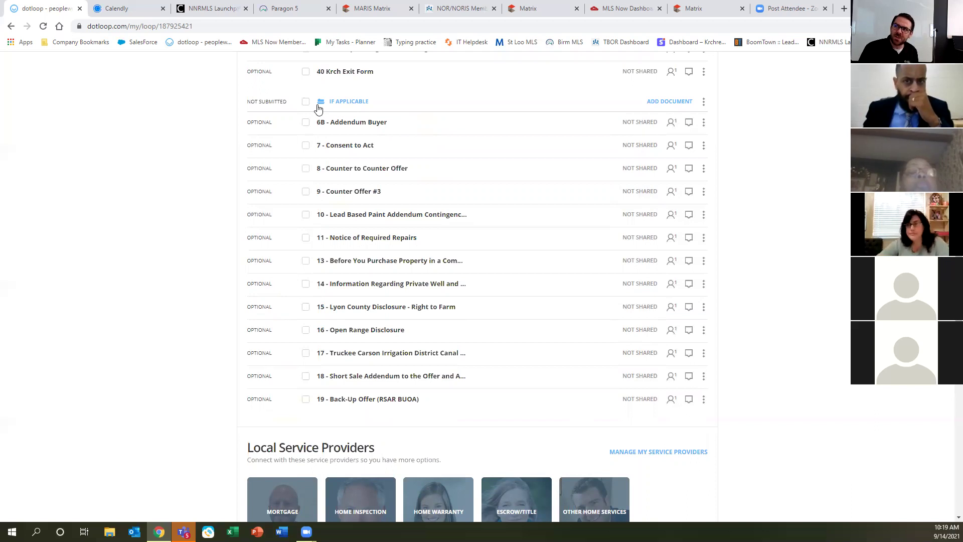
pyautogui.scroll(-5, 391, 339)
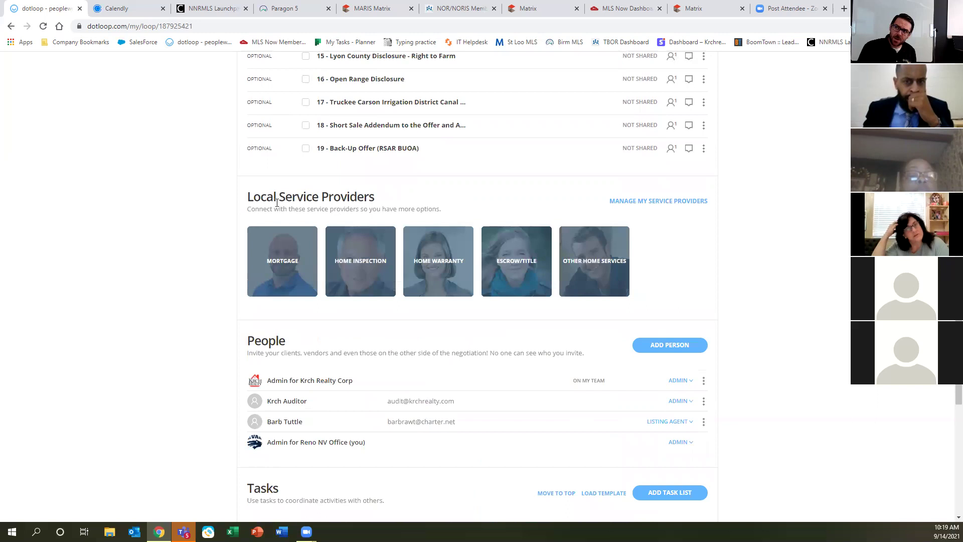
# Show the escrow/title providers from the Local Service Providers ESCROW/TITLE tile.
pyautogui.click(277, 200)
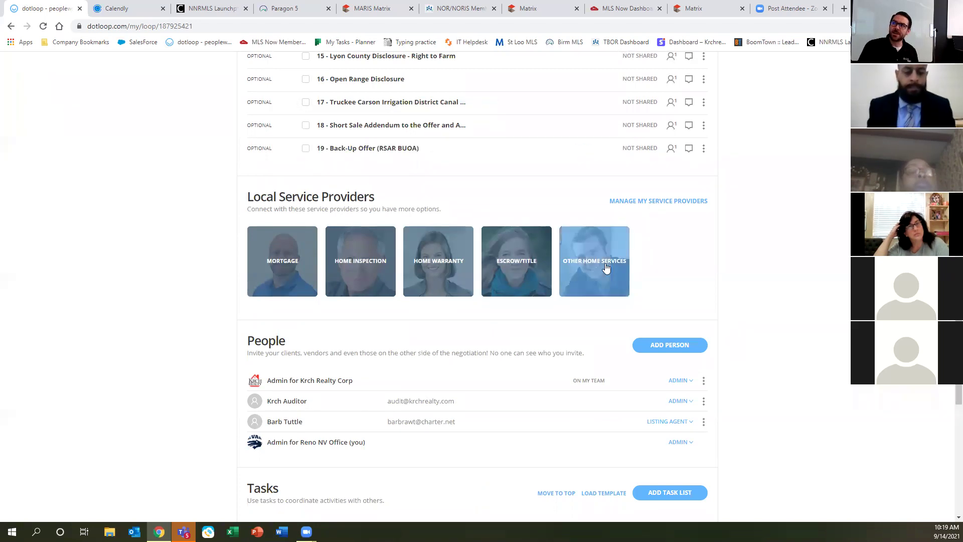
pyautogui.click(514, 268)
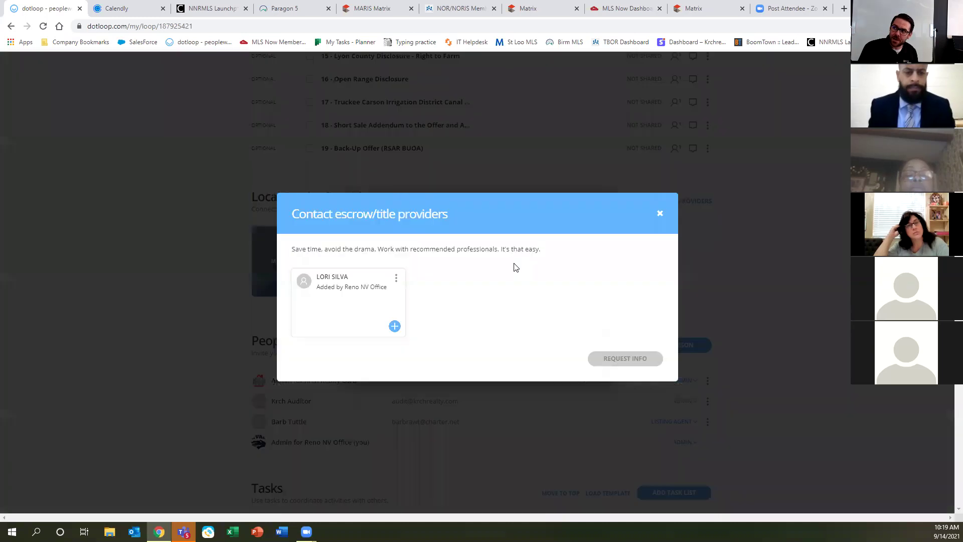
# Pick the escrow/title provider, draft 'Hey plese open escrow on this transaction', and close without sending.
pyautogui.click(394, 327)
pyautogui.tripleClick(503, 377)
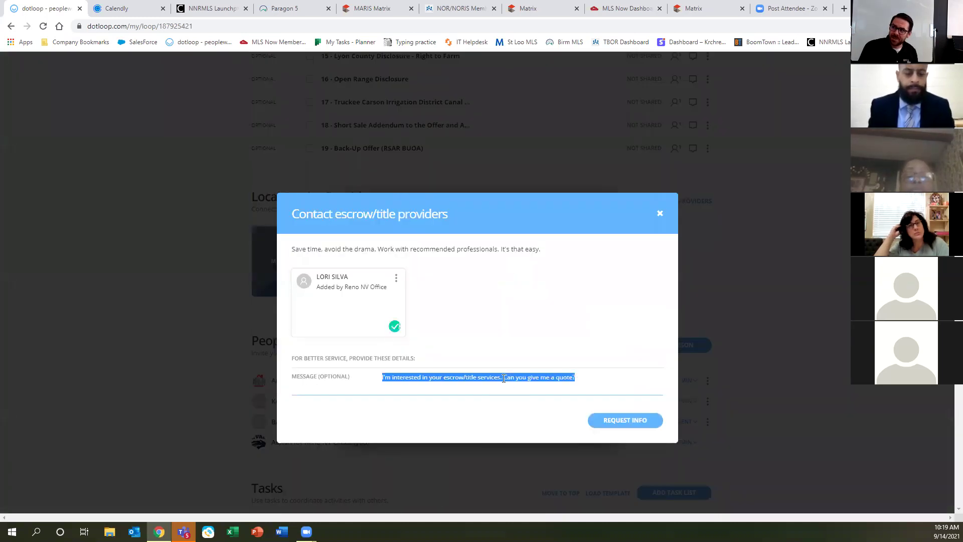
pyautogui.write('Hey plese open esc')
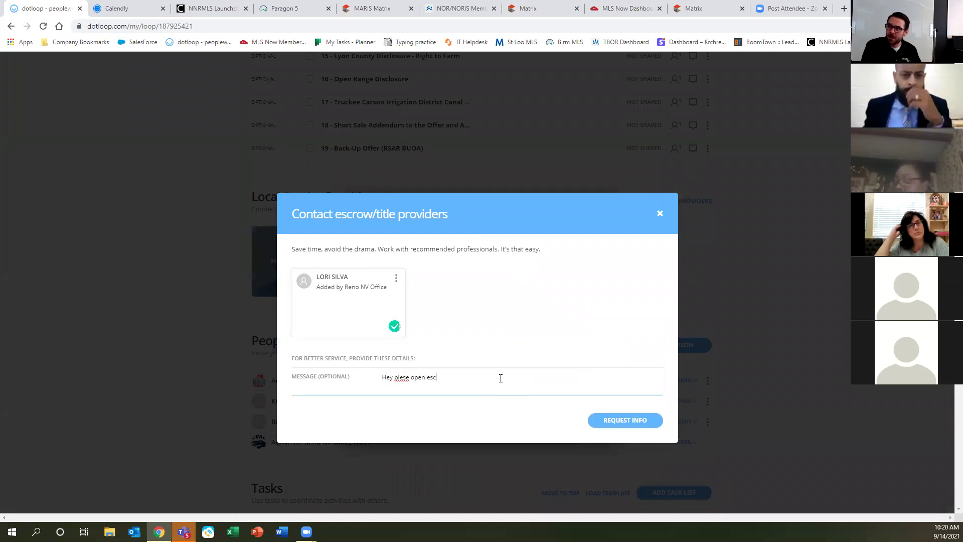
pyautogui.write('row on this transaction')
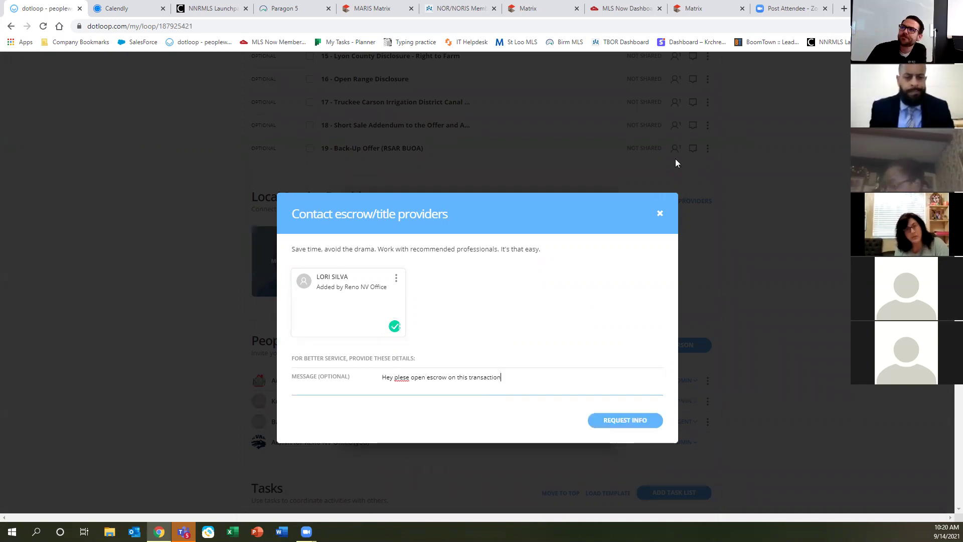
pyautogui.click(660, 214)
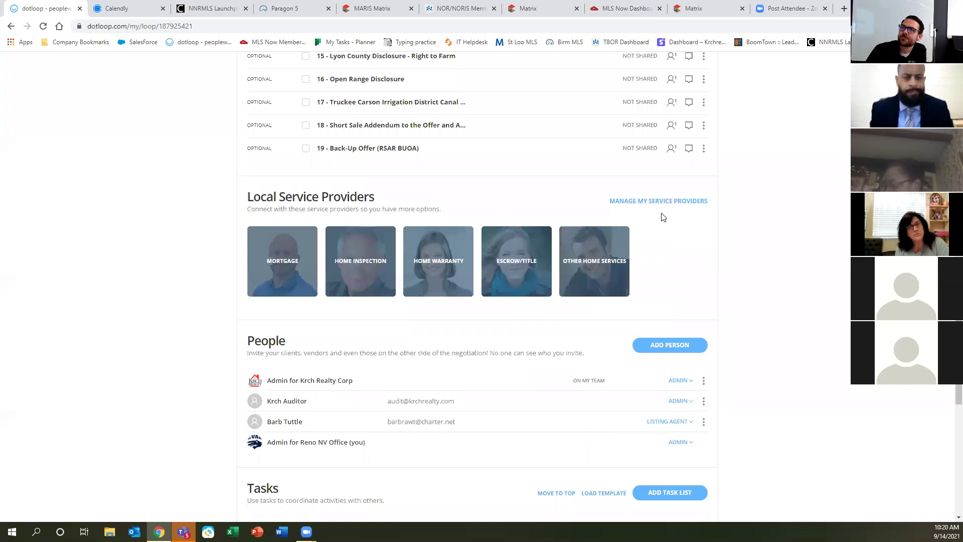
pyautogui.scroll(-3, 430, 393)
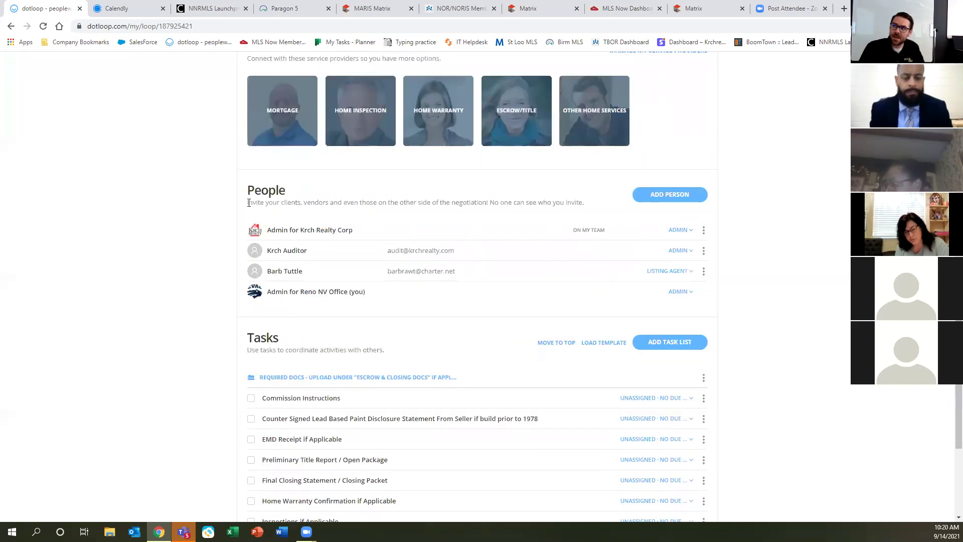
pyautogui.click(256, 189)
pyautogui.click(255, 190)
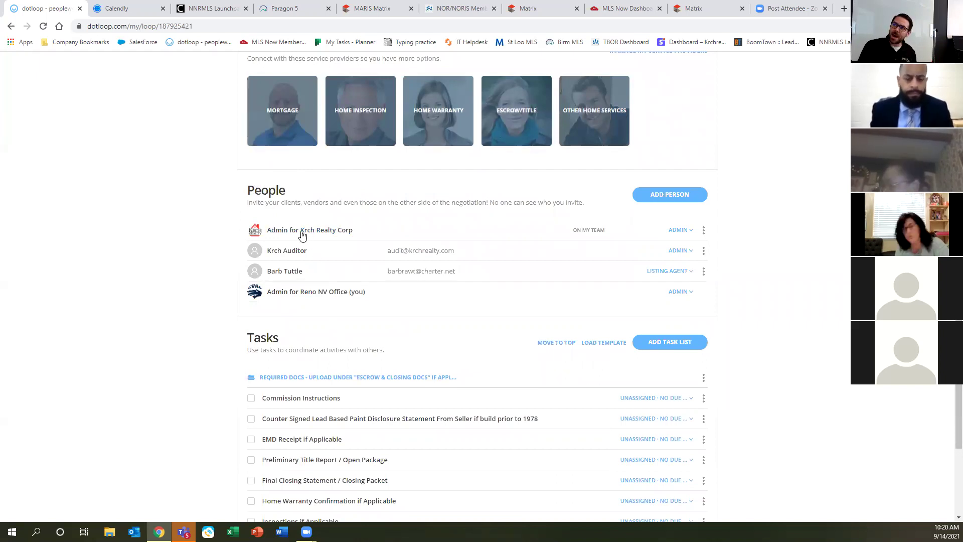
pyautogui.press('ctrl')
pyautogui.press('ctrl')
pyautogui.press('ctrl')
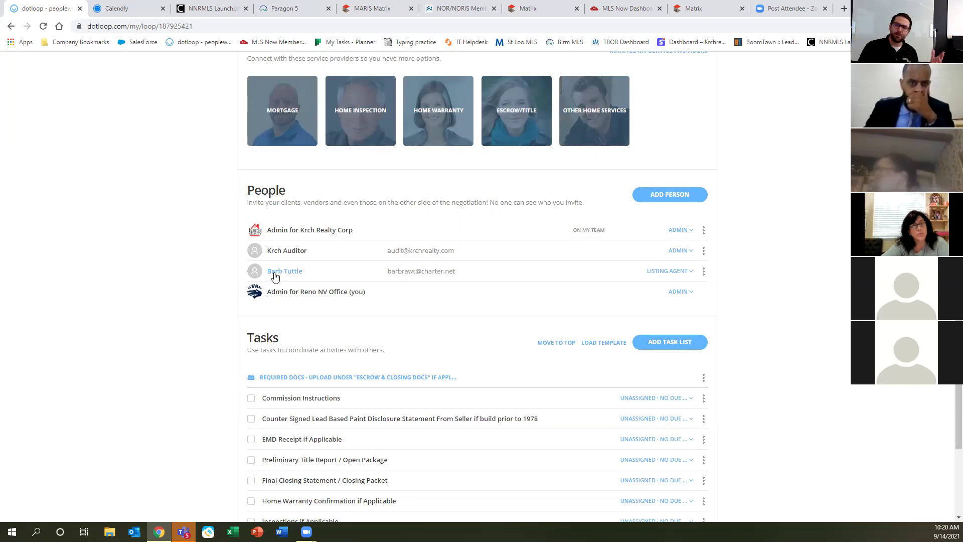
pyautogui.scroll(-5, 317, 406)
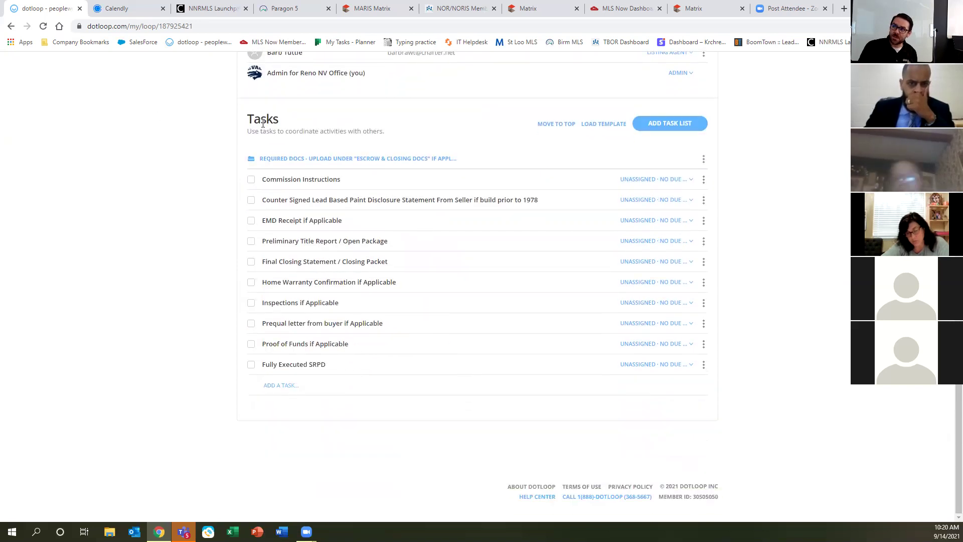
pyautogui.press('ctrl')
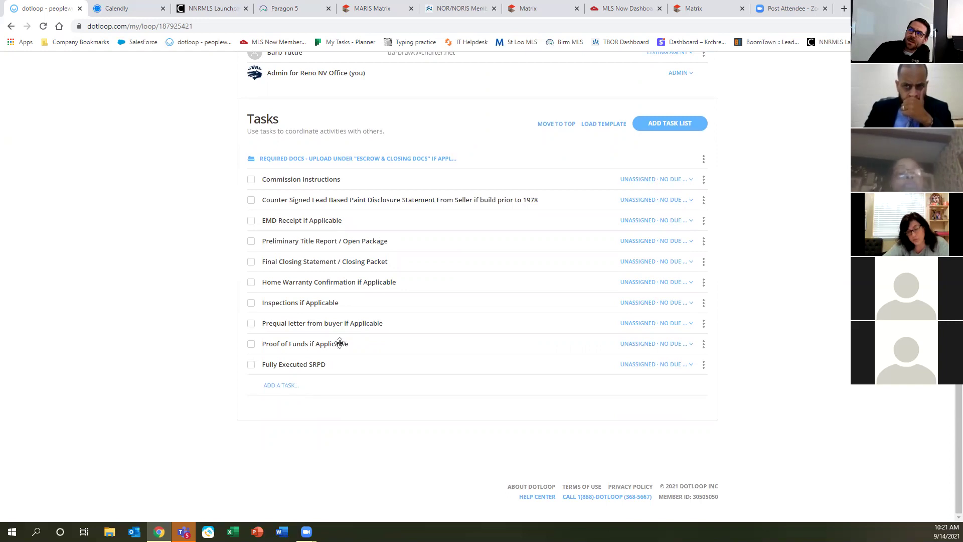
pyautogui.click(636, 180)
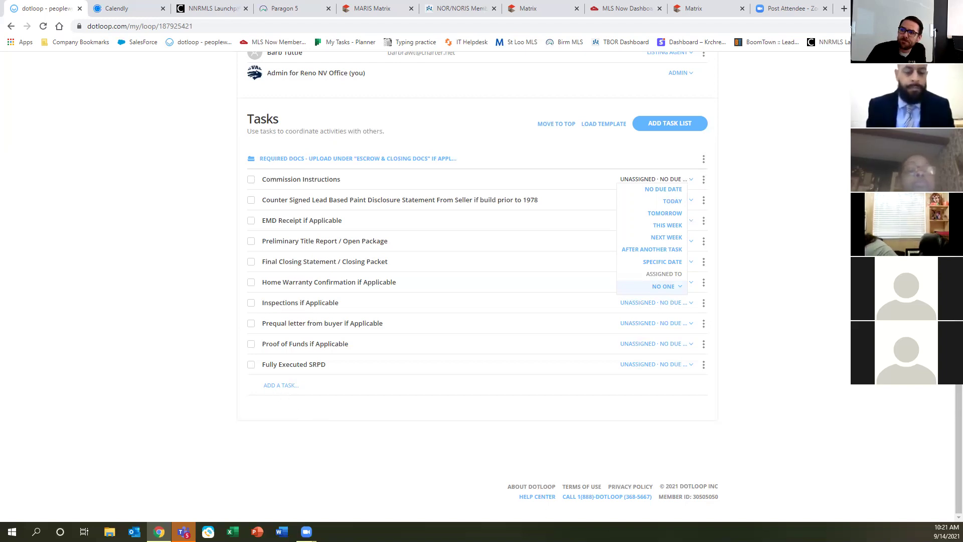
pyautogui.scroll(8, 145, 356)
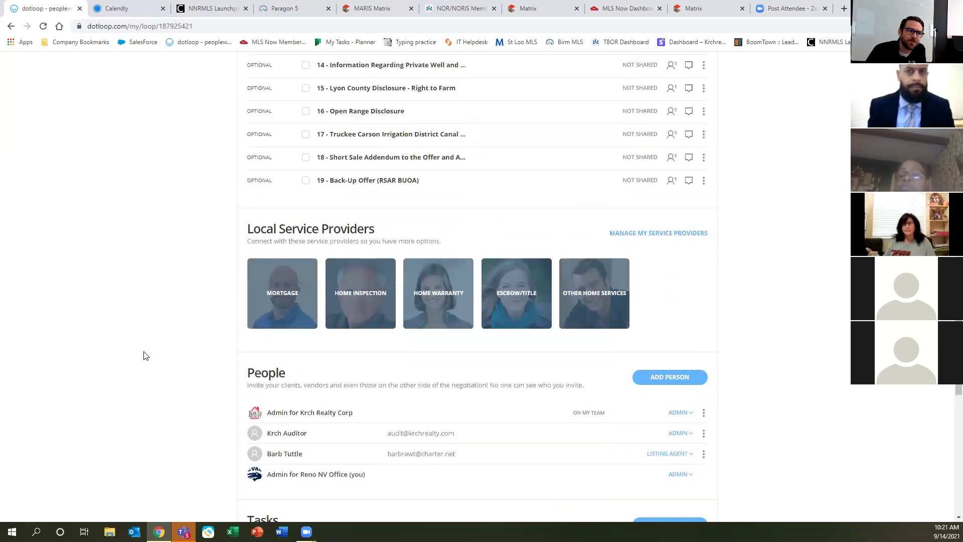
pyautogui.scroll(-1, 145, 356)
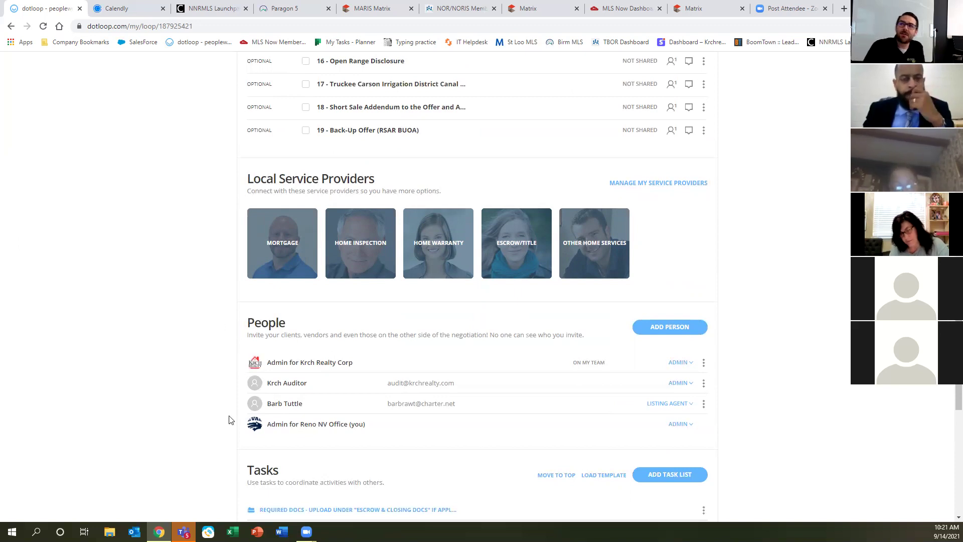
pyautogui.scroll(-7, 229, 391)
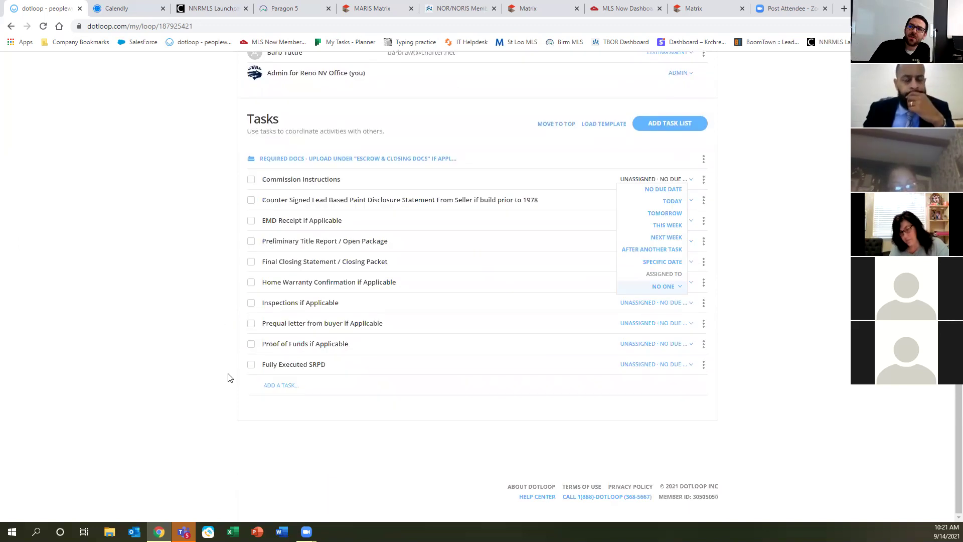
# Check off the lead paint, EMD Receipt, Title Report, Closing Statement, Commission, Home Warranty, Inspections and Prequal tasks.
pyautogui.click(250, 199)
pyautogui.click(252, 223)
pyautogui.click(250, 242)
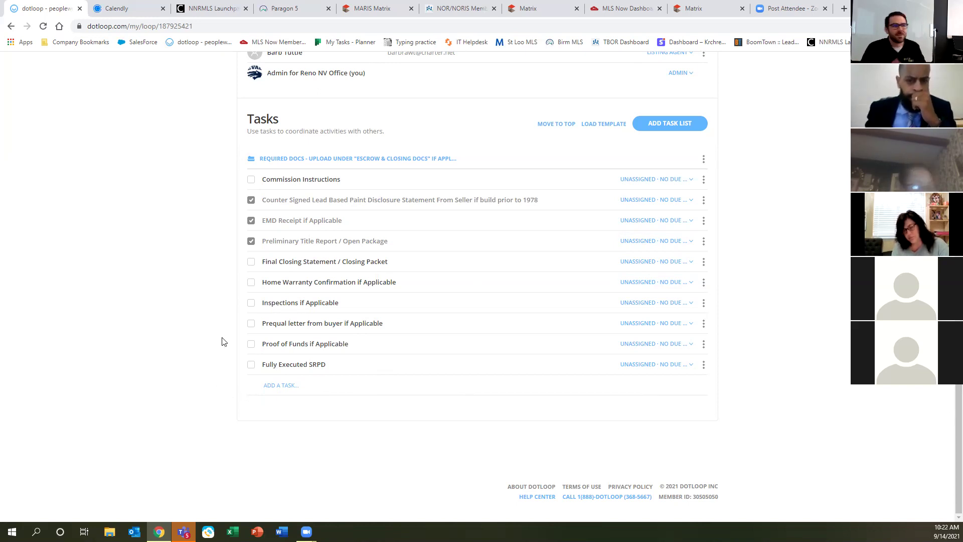
pyautogui.click(253, 265)
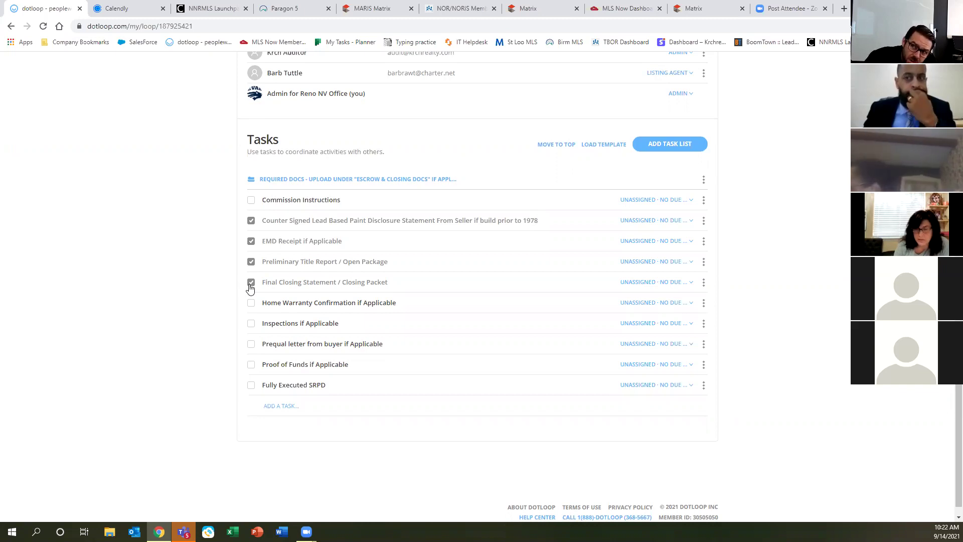
pyautogui.click(251, 200)
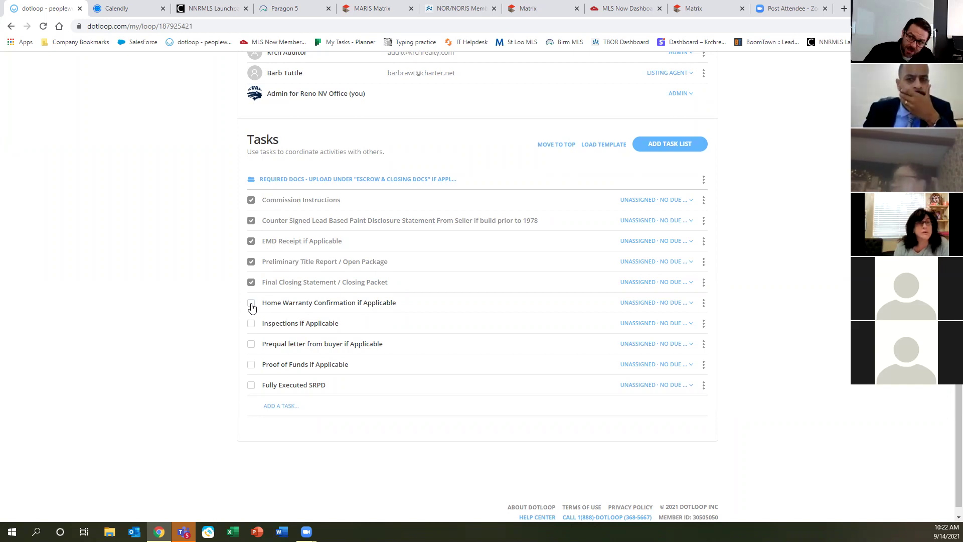
pyautogui.click(252, 306)
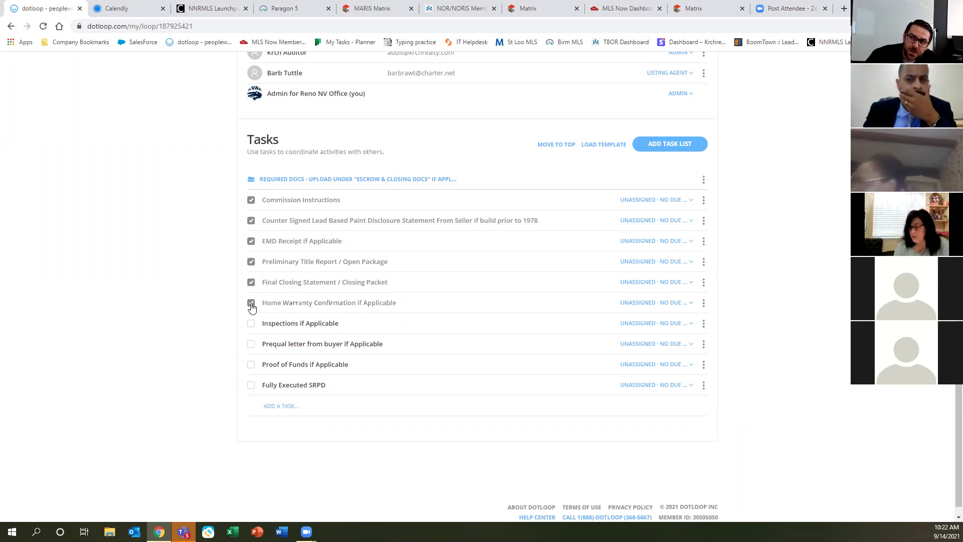
pyautogui.click(251, 325)
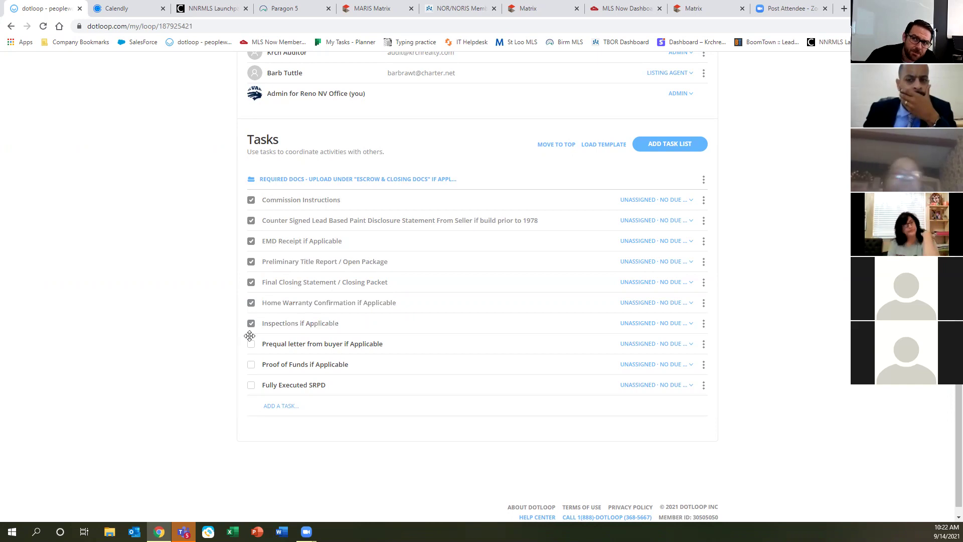
pyautogui.click(251, 345)
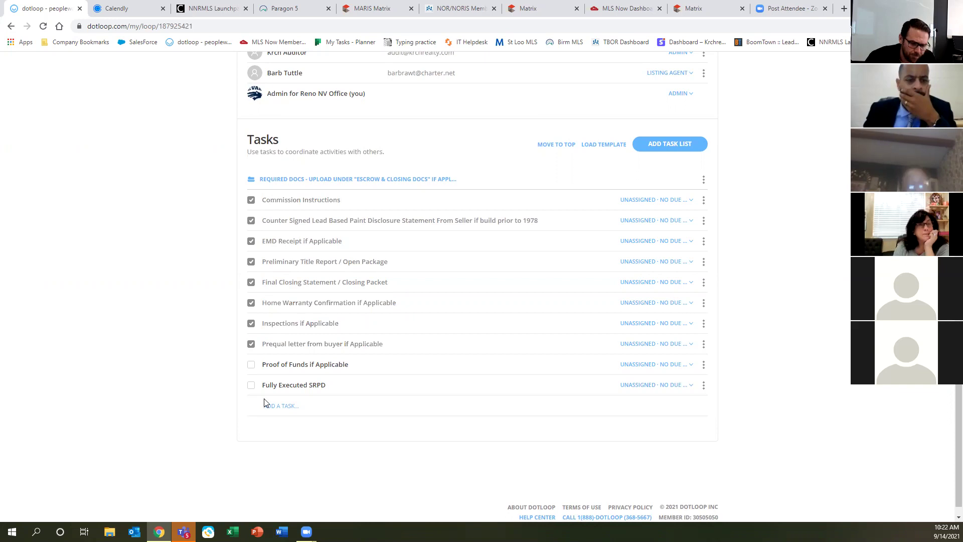
# Scroll to the People section and start adding a new person to the loop.
pyautogui.scroll(4, 426, 316)
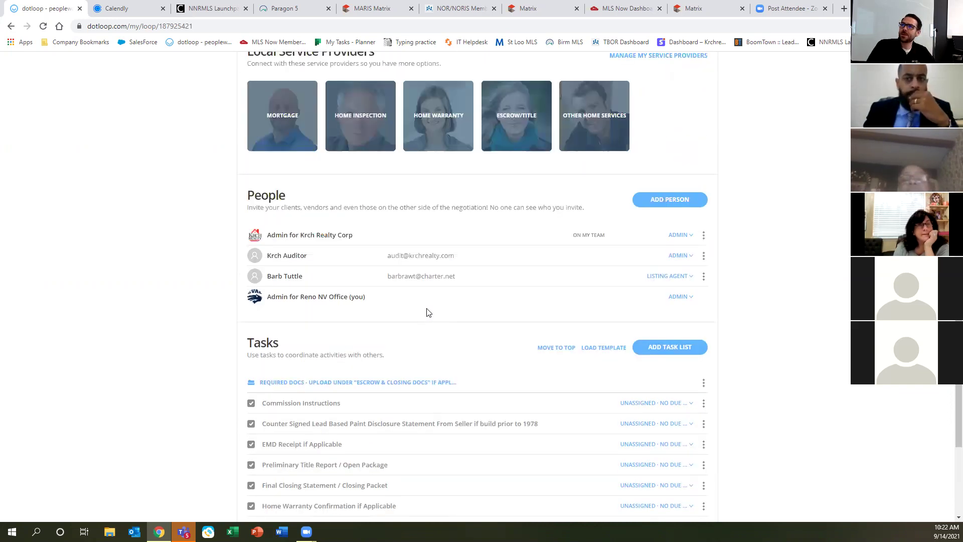
pyautogui.scroll(5, 428, 312)
pyautogui.scroll(9, 424, 318)
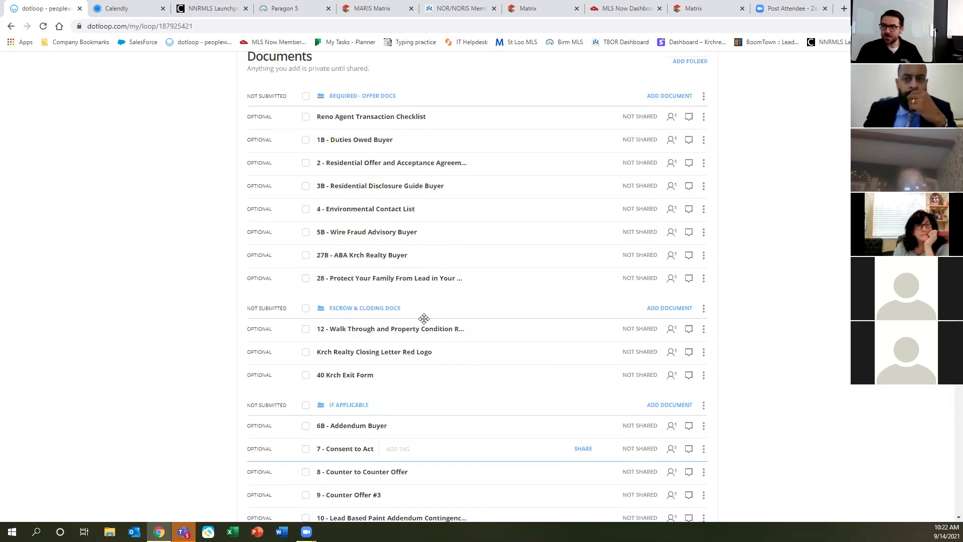
pyautogui.scroll(-9, 464, 371)
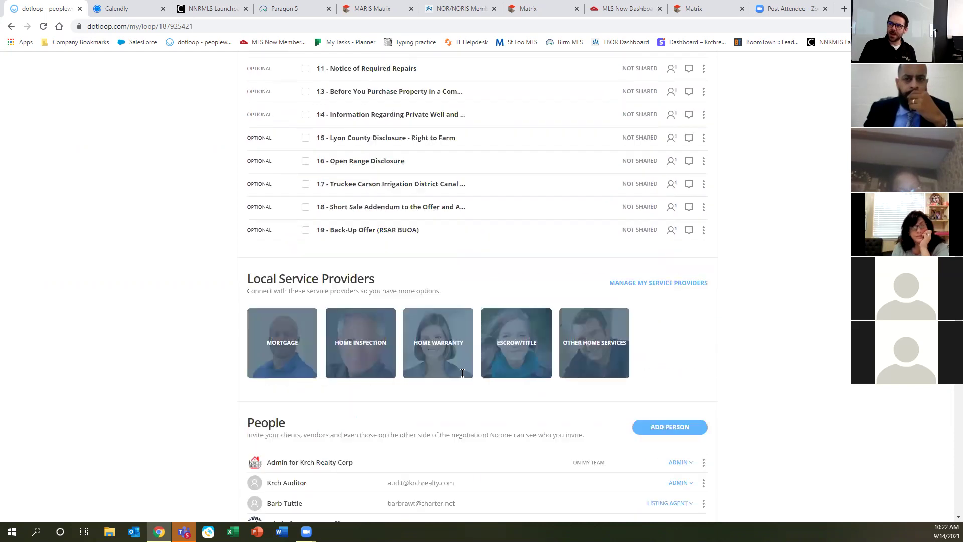
pyautogui.scroll(-4, 460, 375)
pyautogui.click(664, 248)
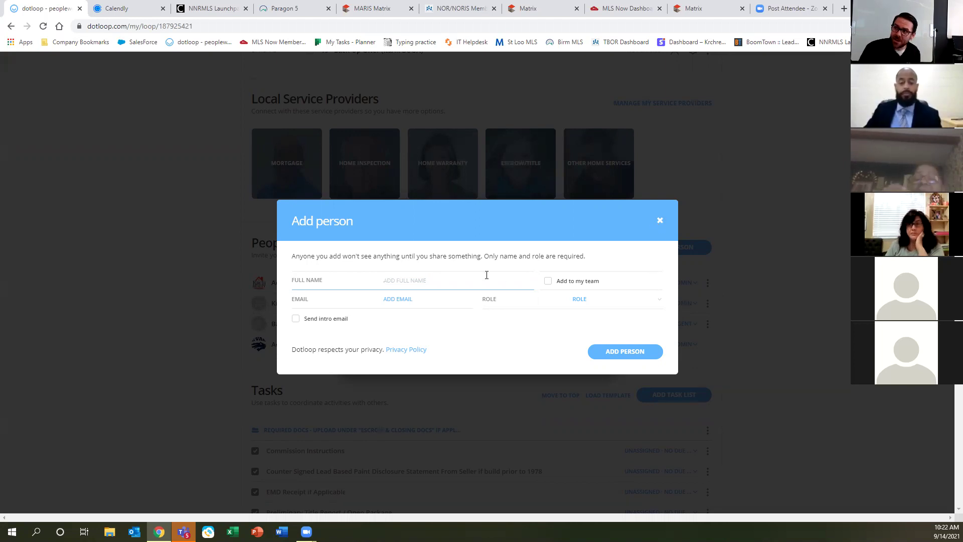
# Enter the new person's full name and e-mail address, dismissing the contact suggestion.
pyautogui.press('Tab')
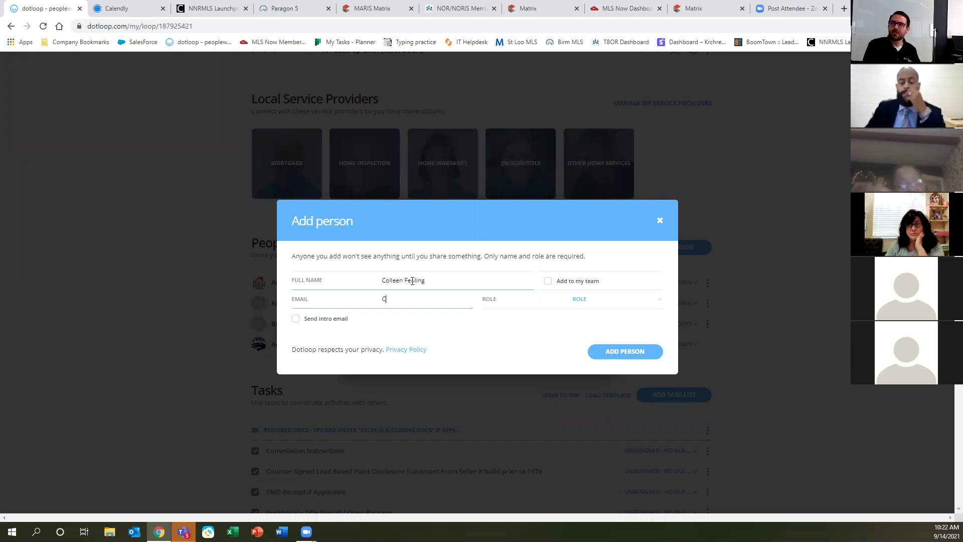
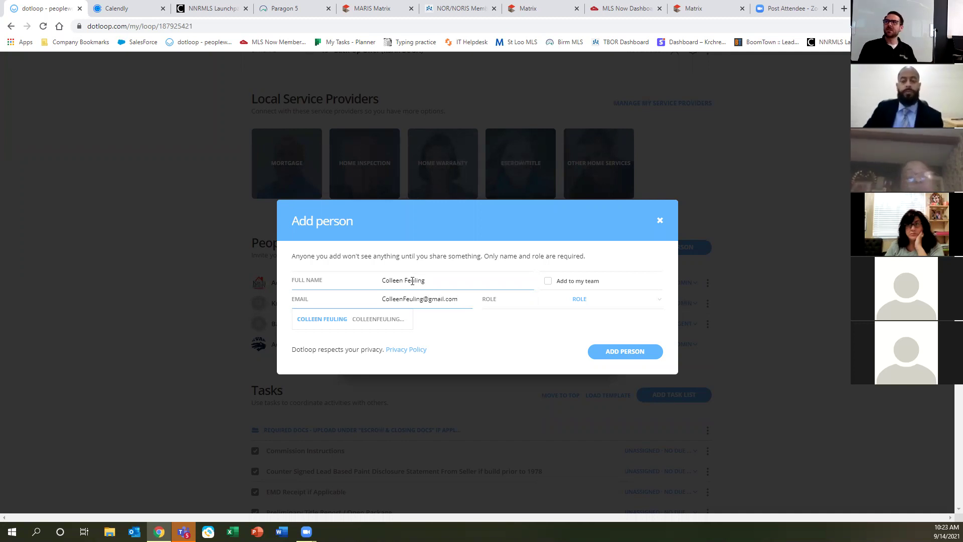
pyautogui.click(478, 351)
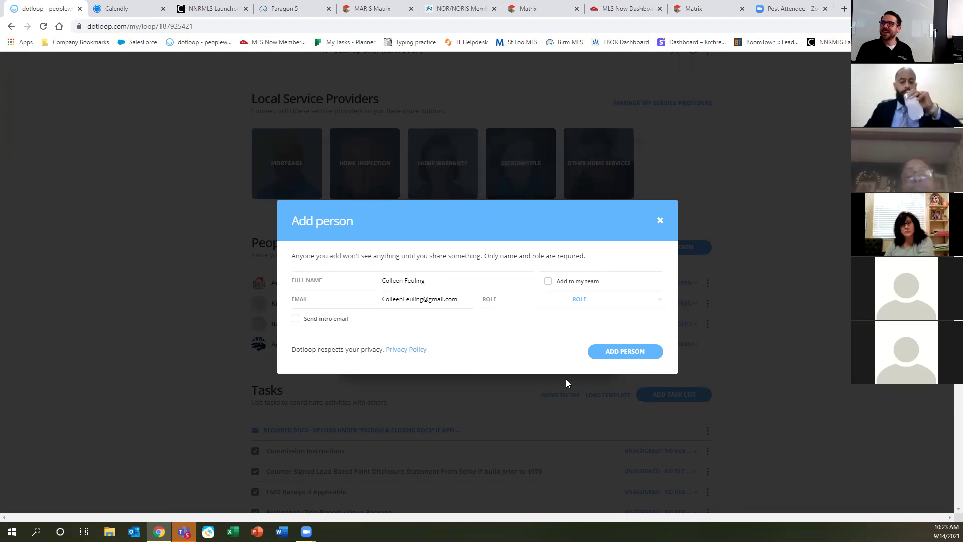
pyautogui.click(375, 281)
pyautogui.press('Tab')
pyautogui.click(469, 314)
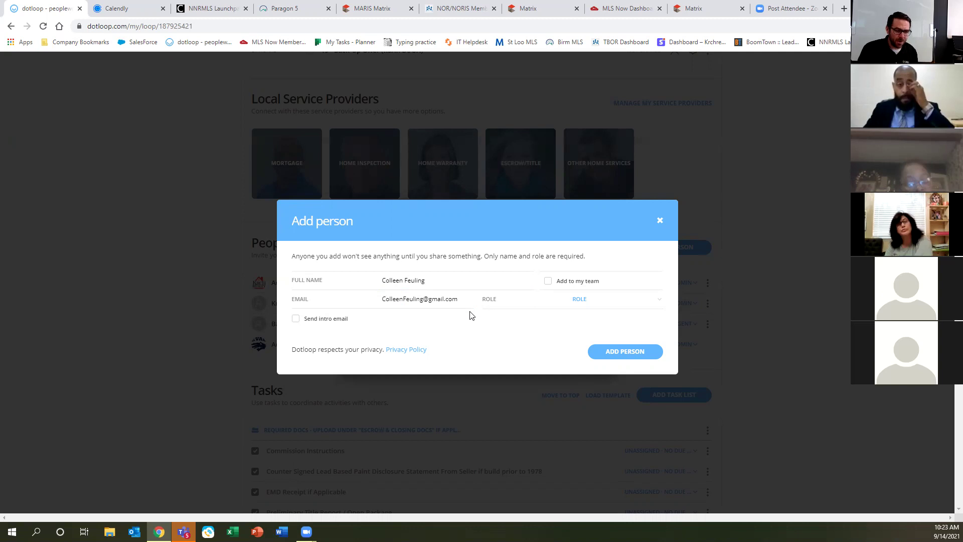
# Set the new person's role to Buyer.
pyautogui.click(615, 304)
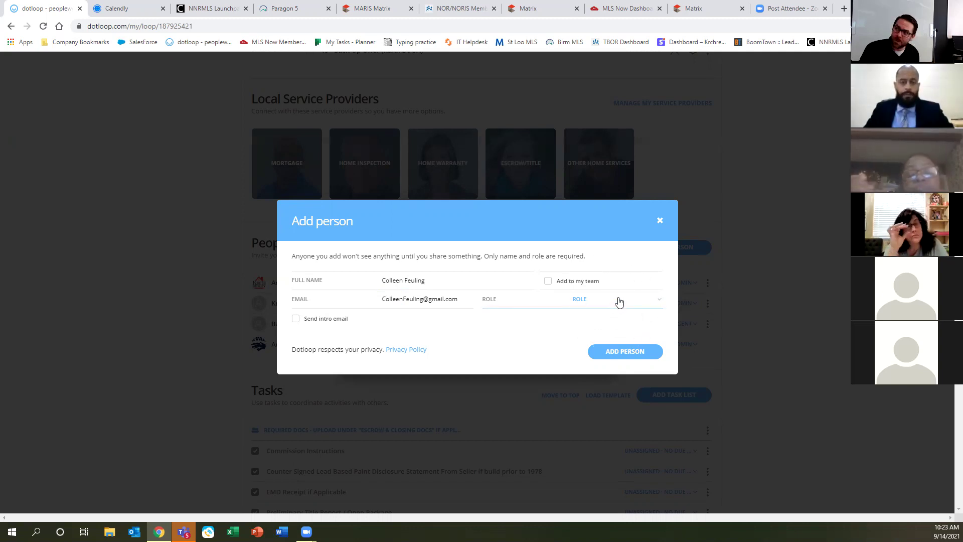
pyautogui.click(620, 301)
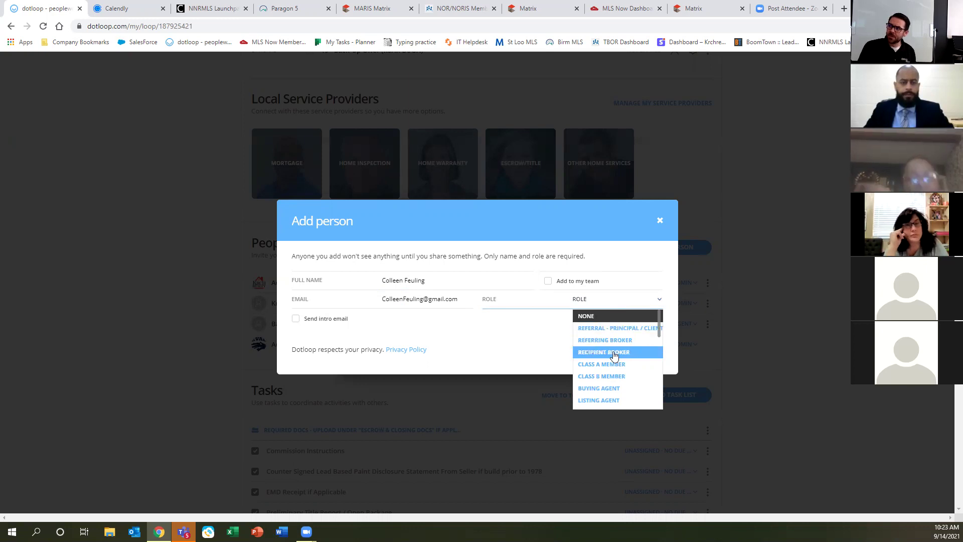
pyautogui.scroll(-1, 615, 355)
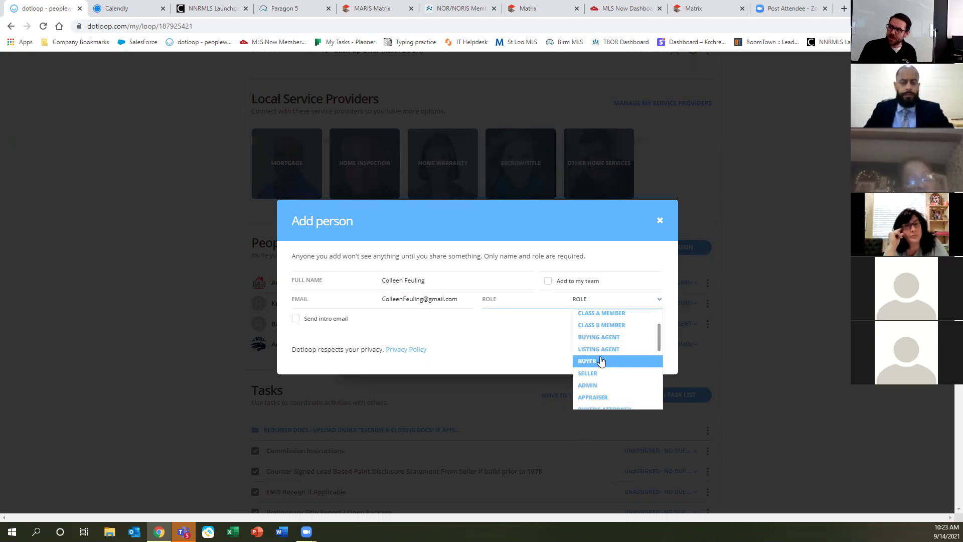
pyautogui.click(602, 361)
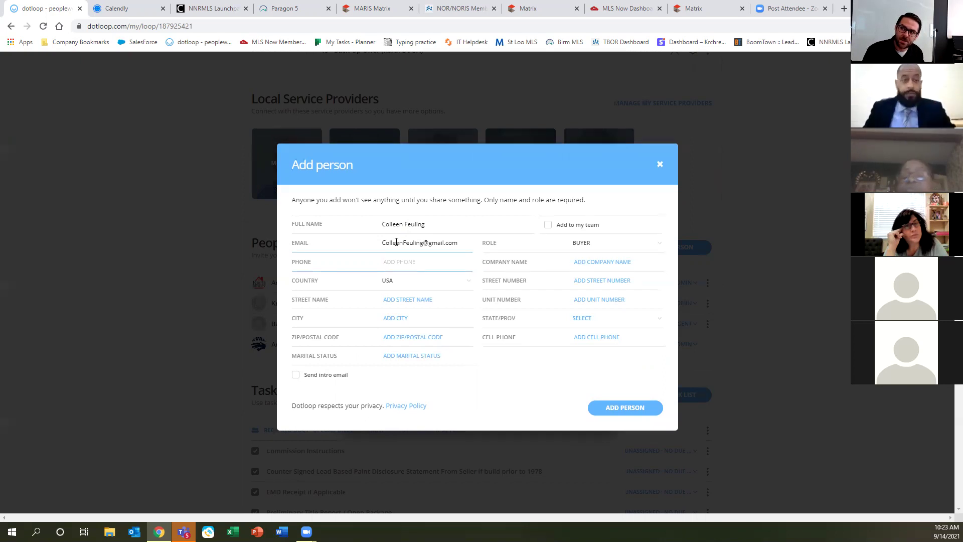
# Fill the buyer's phone, company, country and street fields with placeholder text.
pyautogui.write(';')
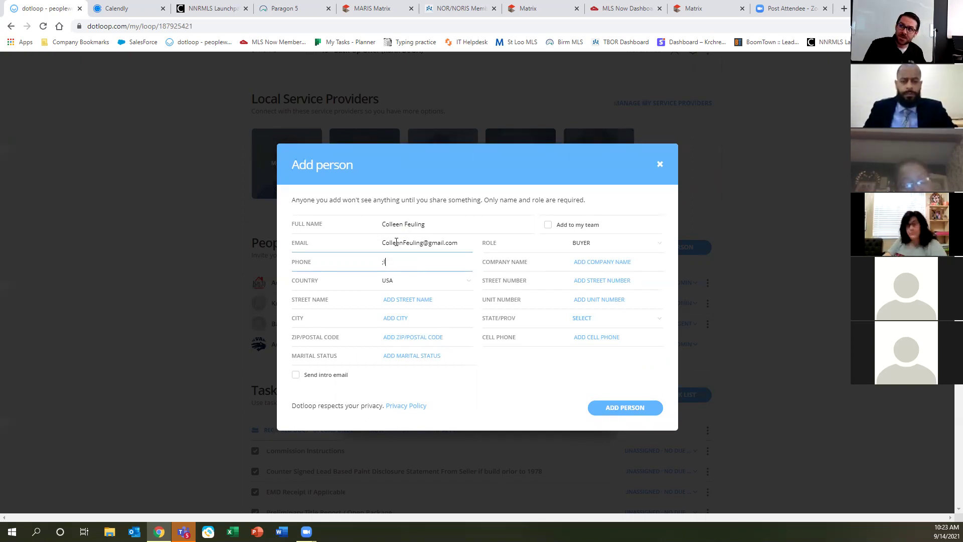
pyautogui.write('laksdfl;kasdjf')
pyautogui.press('Tab')
pyautogui.write(';lkjasdfl;kjasdfl;kj')
pyautogui.press('Tab')
pyautogui.press('Tab')
pyautogui.write(';lkjasdflkjasdfl;kj')
pyautogui.press('Tab')
pyautogui.write(';lkjasdf')
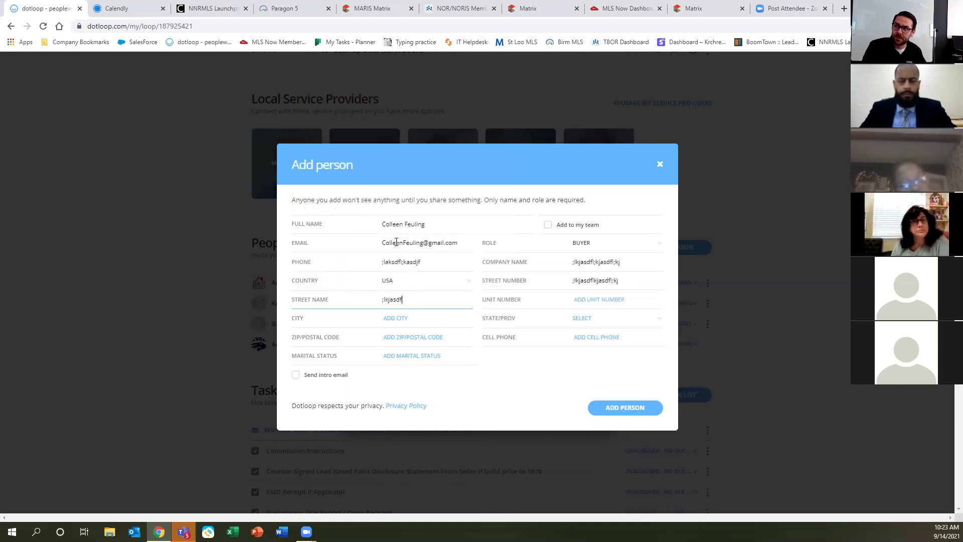
pyautogui.write(';lkjasdfl;kj')
pyautogui.press('Tab')
pyautogui.write(';lkjasdf;lkjasdfklj')
# Fill the unit and city with placeholder text, set the state to NV, and fill the next field.
pyautogui.press('Tab')
pyautogui.write('lkjasdf;lkjasdf')
pyautogui.press('Tab')
pyautogui.press('n')
pyautogui.press('v')
pyautogui.press('Tab')
pyautogui.press('Tab')
pyautogui.write(';lkajsdflkasjdf')
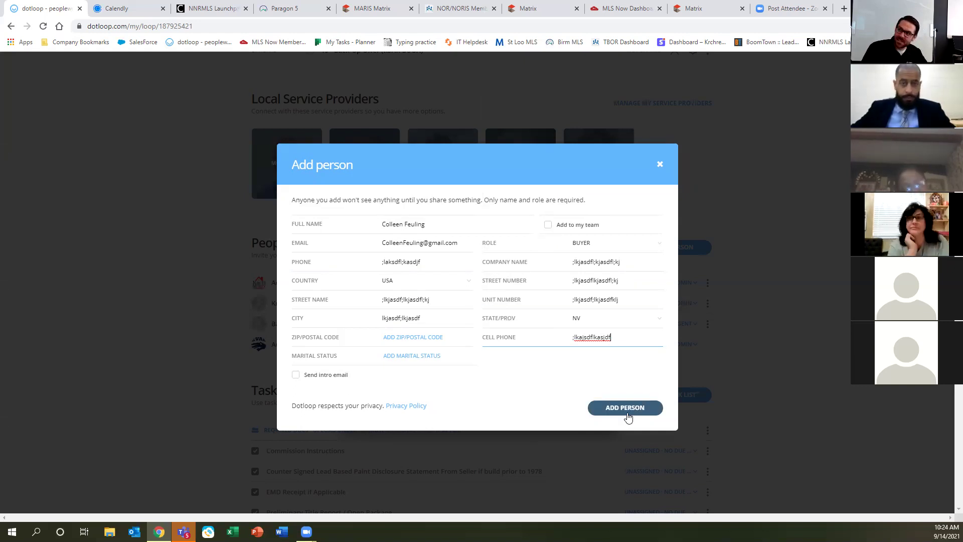
# Adjust the Add person dialog's contact fields and the intro e-mail area.
pyautogui.click(549, 226)
pyautogui.click(550, 226)
pyautogui.click(550, 227)
pyautogui.click(550, 228)
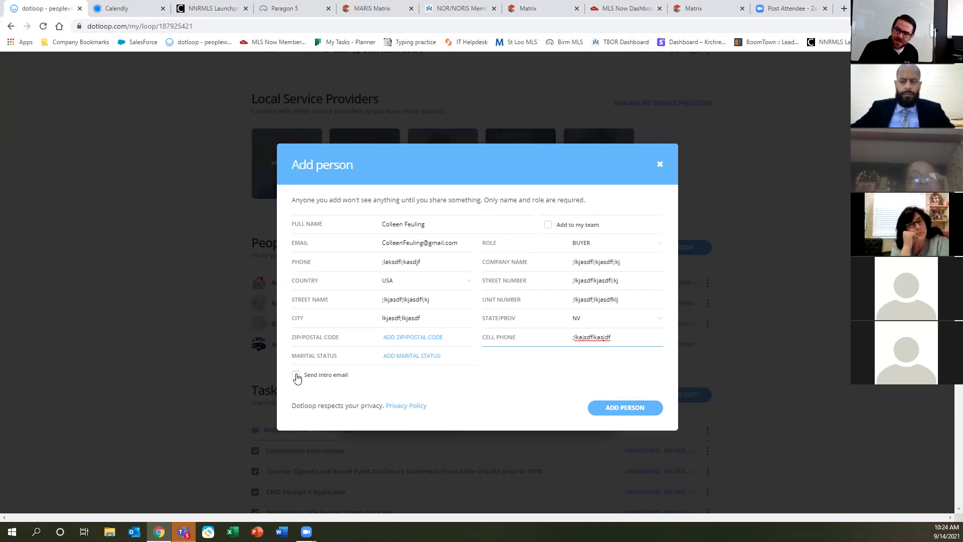
pyautogui.press('ctrl')
pyautogui.press('ctrl')
pyautogui.press('ctrl')
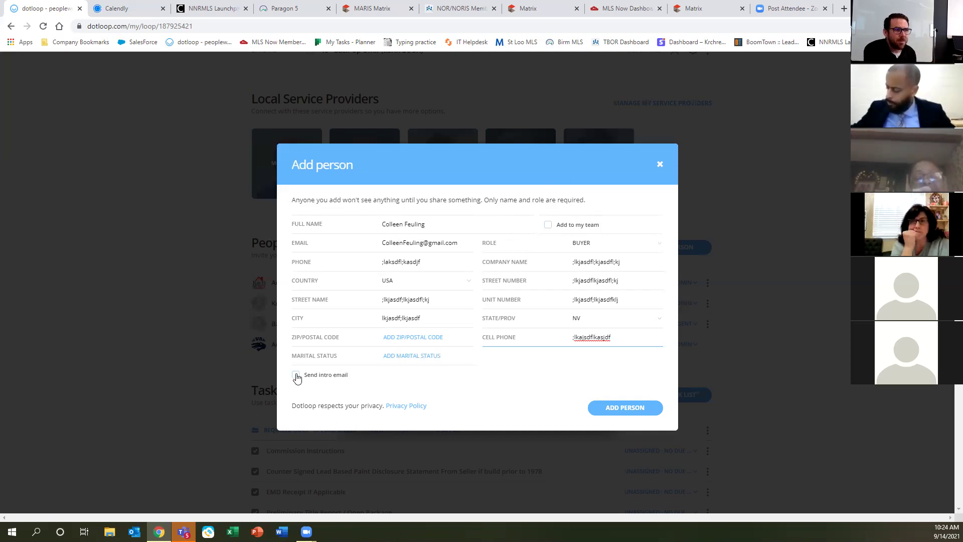
pyautogui.click(296, 375)
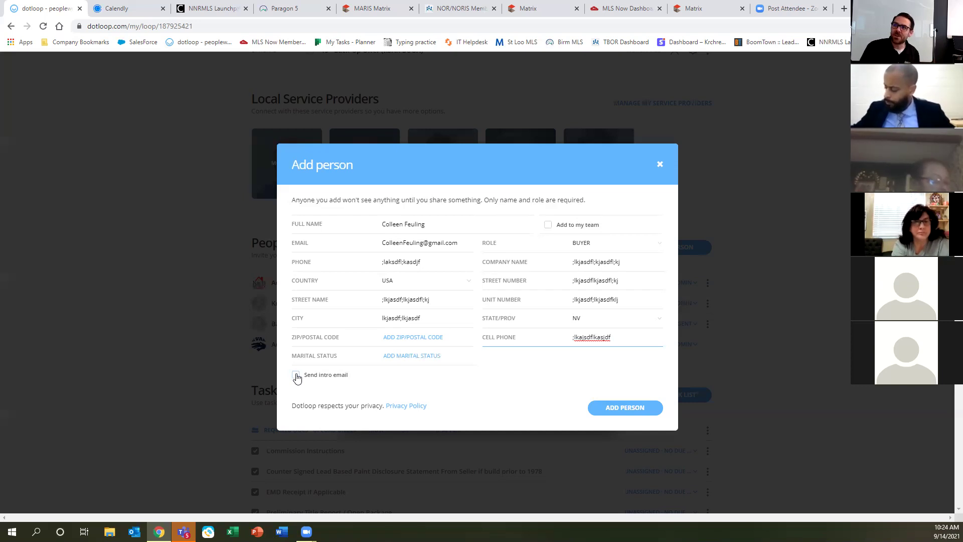
pyautogui.click(296, 377)
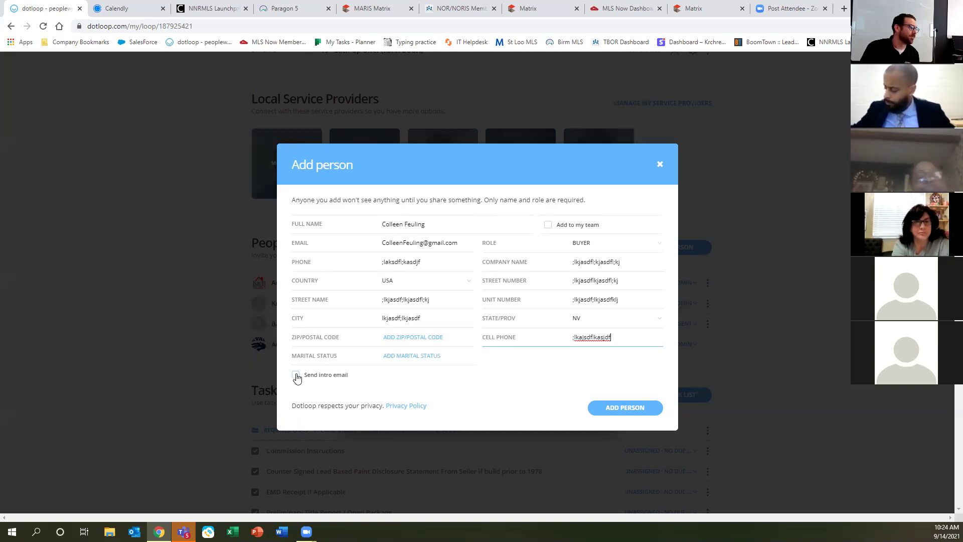
# Add the buyer with an intro e-mail saying they are buying a house, fixing the name's spelling.
pyautogui.click(296, 376)
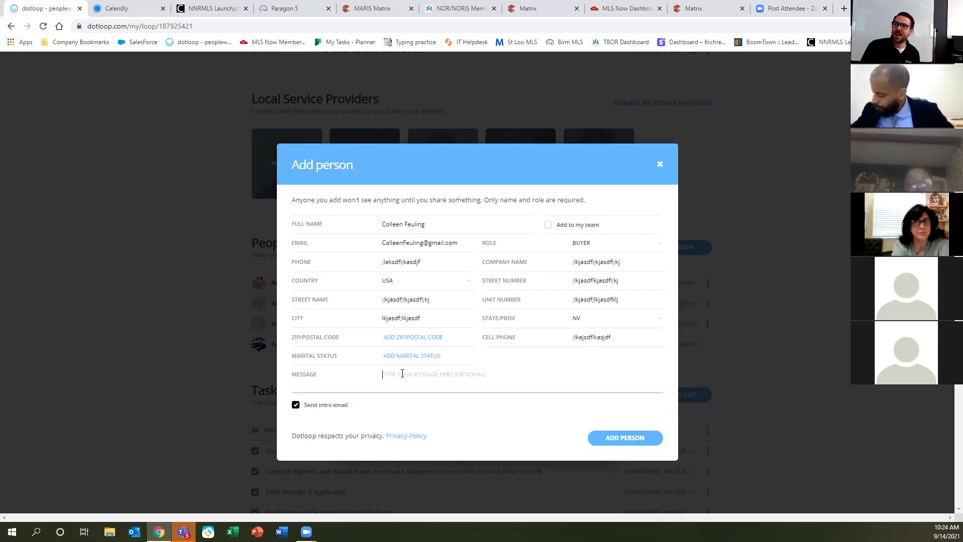
pyautogui.write('Hey Colleen, you are buying a house')
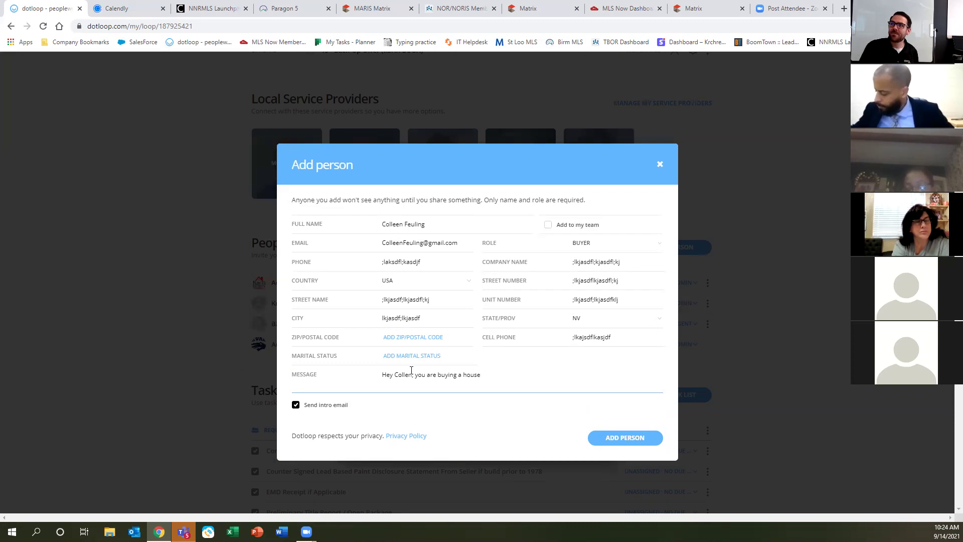
pyautogui.click(406, 375)
pyautogui.write('e')
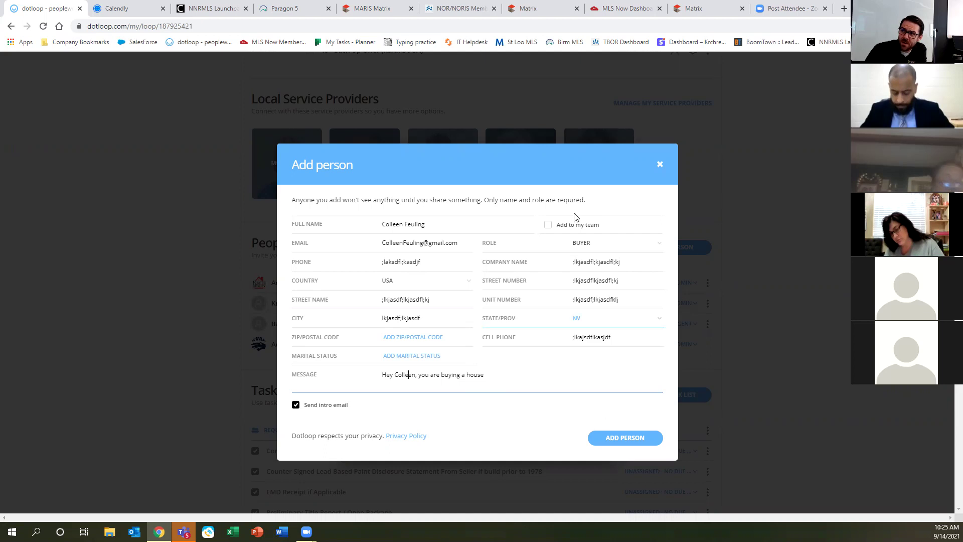
pyautogui.click(625, 443)
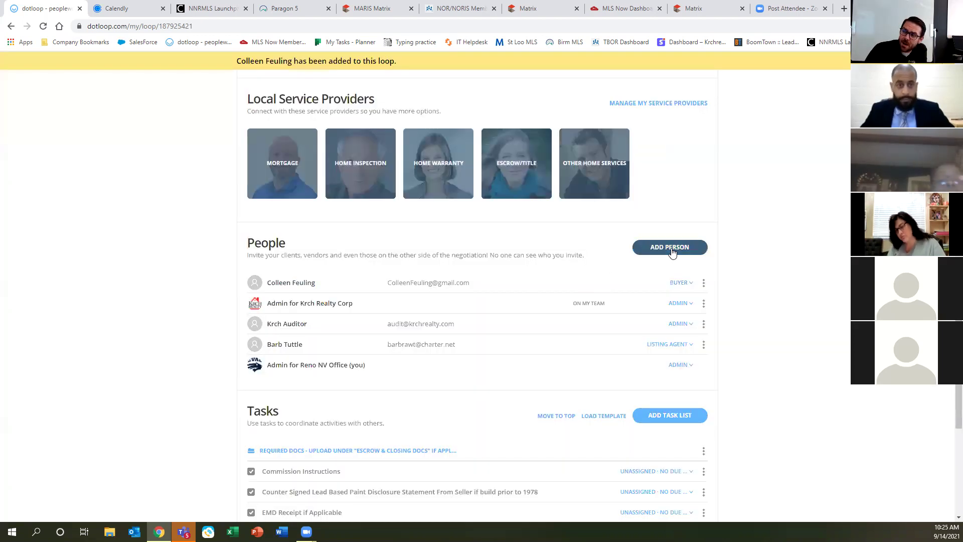
pyautogui.click(671, 249)
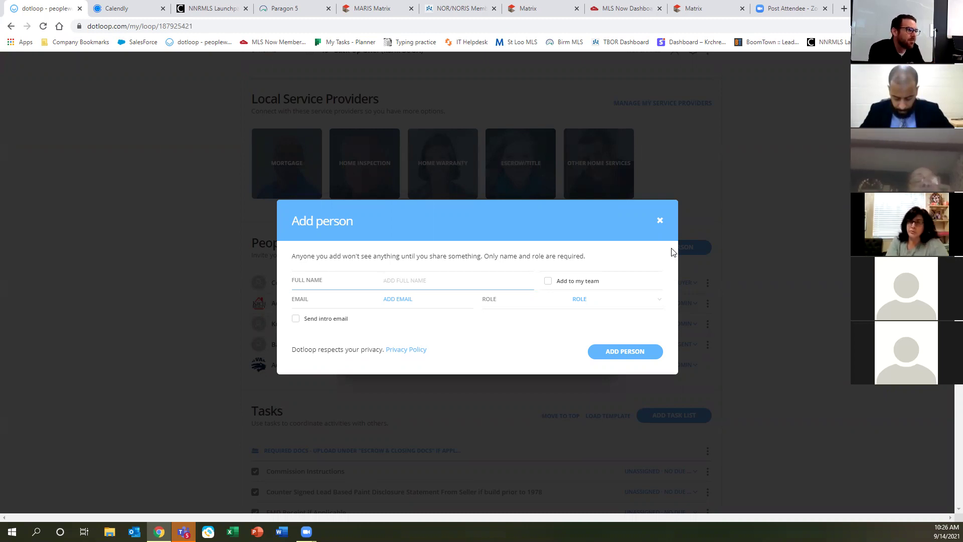
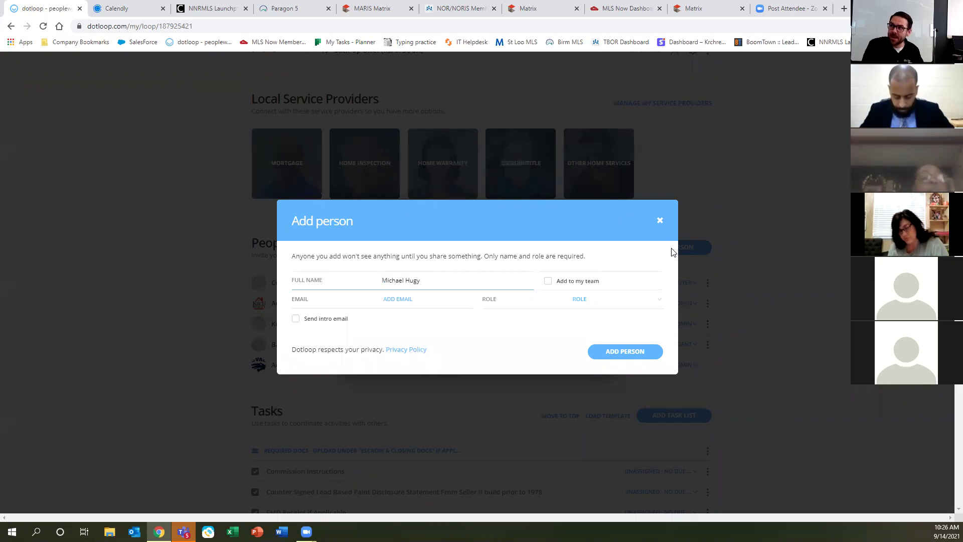
# Enter the second person's full name and e-mail address, then open the role list.
pyautogui.press('Tab')
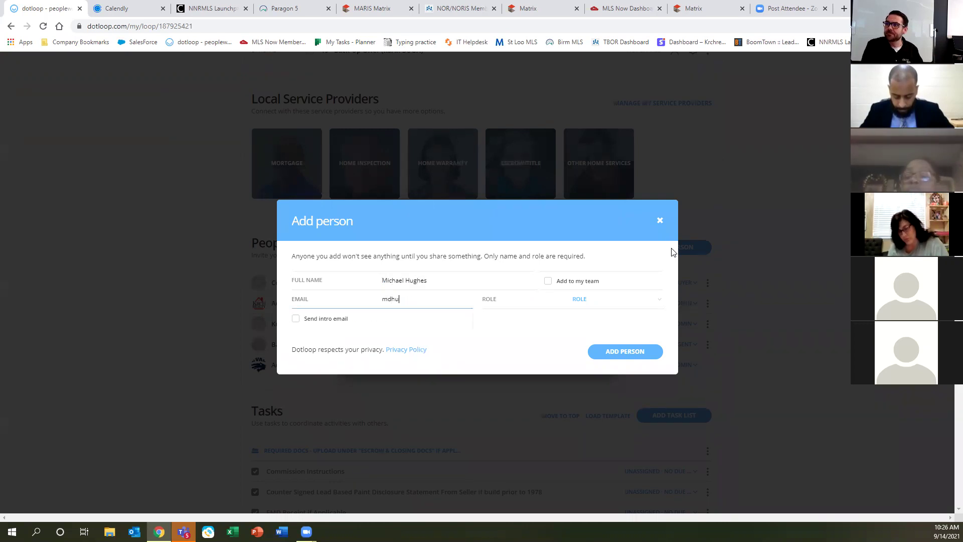
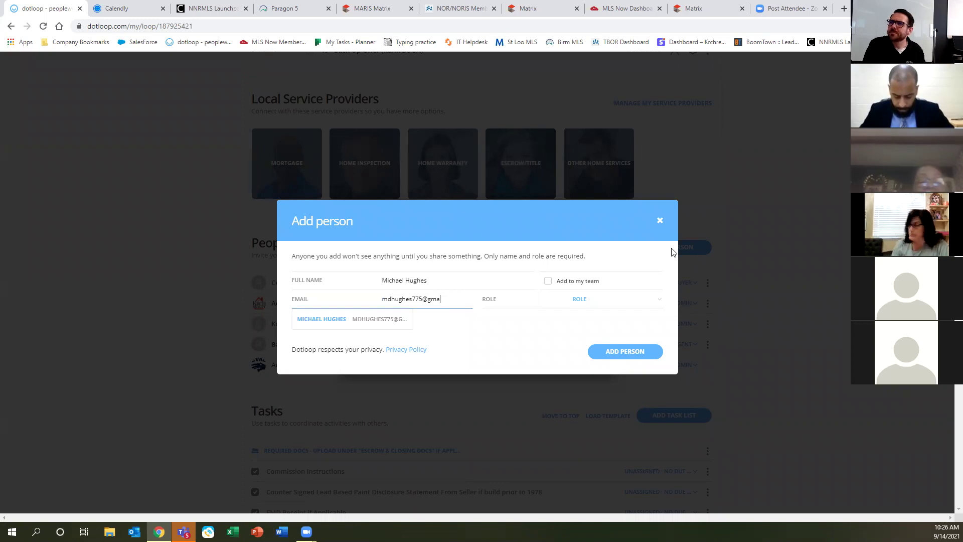
pyautogui.press('Tab')
pyautogui.press('space')
pyautogui.press('Down')
pyautogui.press('Down')
pyautogui.press('Down')
pyautogui.press('Down')
pyautogui.press('Down')
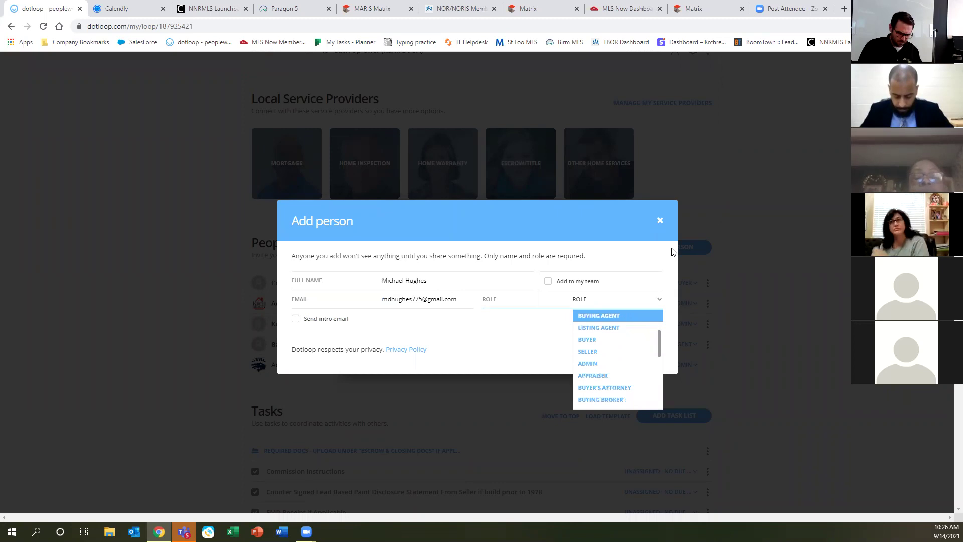
# Make the person Buying Agent and fill fax, phone, company and street fields with placeholder text.
pyautogui.press('Return')
pyautogui.press('Tab')
pyautogui.write('asdf;lkjsadfl;kj')
pyautogui.press('Tab')
pyautogui.write(';lkjasdf;lkjasdf')
pyautogui.press('Tab')
pyautogui.write(';lkjasdf;lkjasdf;lkj')
pyautogui.press('Tab')
pyautogui.write(';lkjasdf;lkjasdf;lkj')
pyautogui.press('Tab')
pyautogui.write(';lkjasdf;lkjasdf')
pyautogui.press('Tab')
pyautogui.write(';lkjasdfl;kjasdf;lkj')
pyautogui.press('Tab')
# Enter city Reno, state NV, ZIP 895263, cell phone and license #, then add the person.
pyautogui.write('REno')
pyautogui.press('Tab')
pyautogui.write('nv')
pyautogui.press('Tab')
pyautogui.write('895263')
pyautogui.press('Tab')
pyautogui.write("'lkasdjf;lkadsjf")
pyautogui.press('Tab')
pyautogui.write(';lkjasdl;fkj')
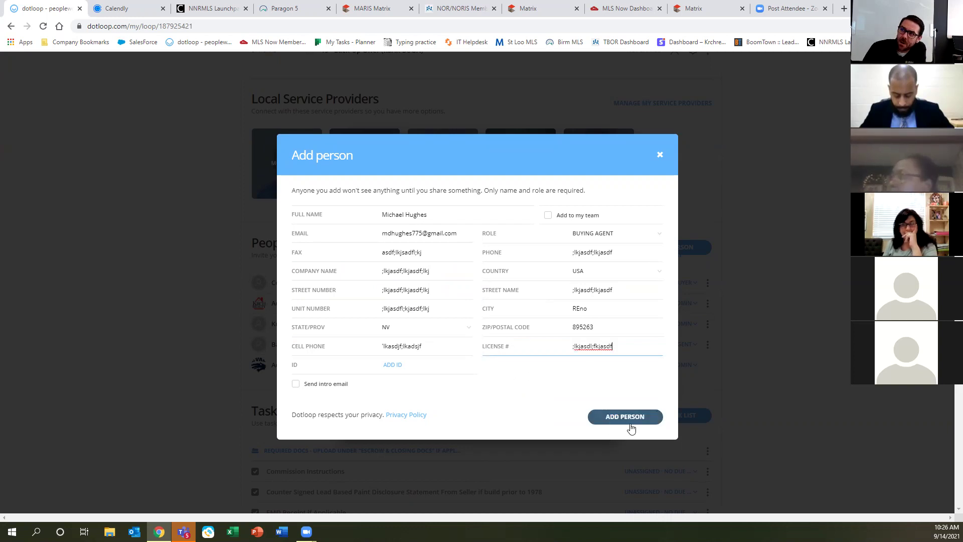
pyautogui.click(630, 418)
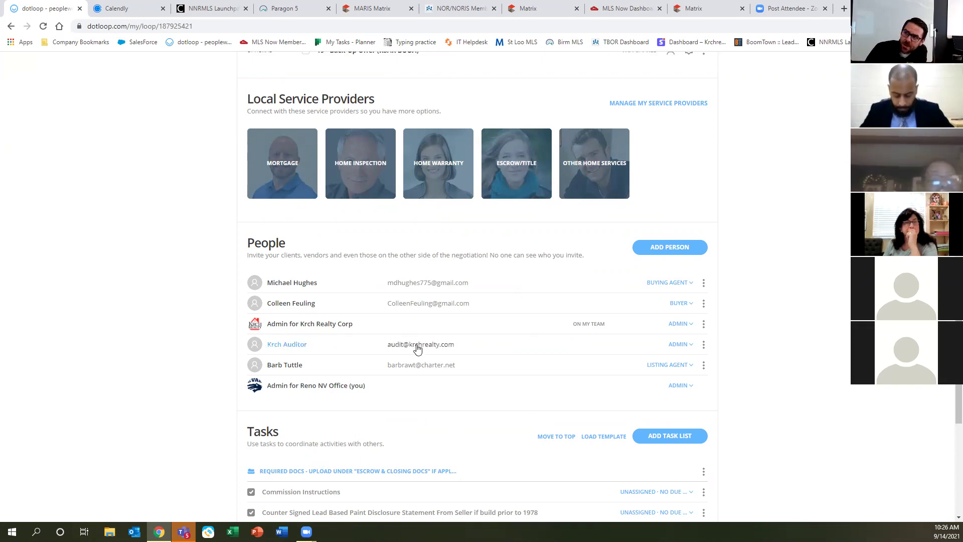
pyautogui.scroll(1, 414, 349)
pyautogui.scroll(3, 415, 349)
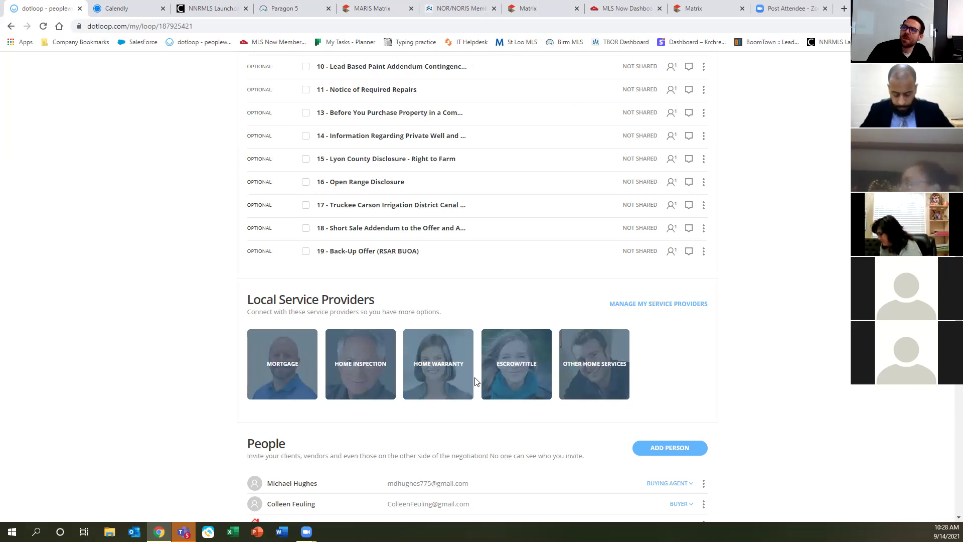
pyautogui.scroll(6, 472, 379)
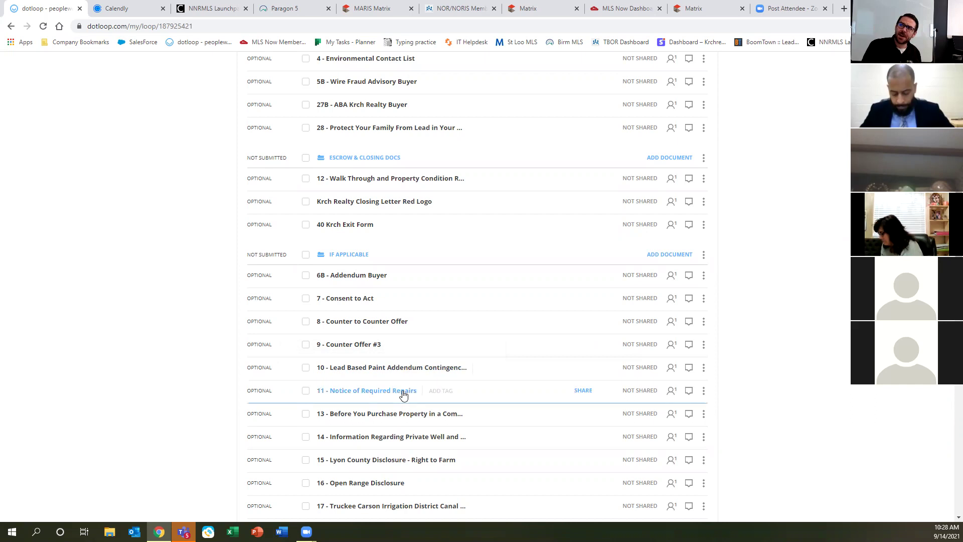
pyautogui.scroll(-2, 404, 386)
pyautogui.scroll(-2, 550, 305)
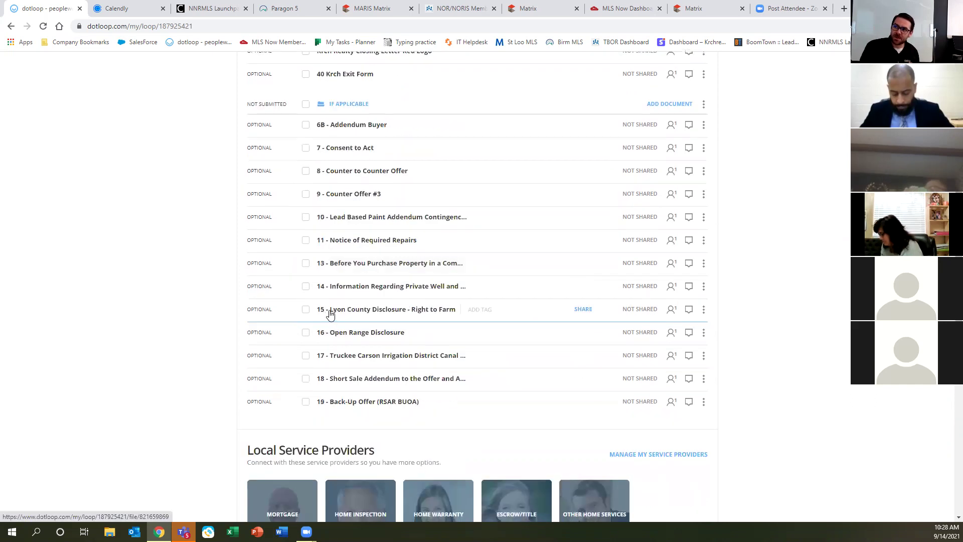
pyautogui.scroll(-6, 458, 348)
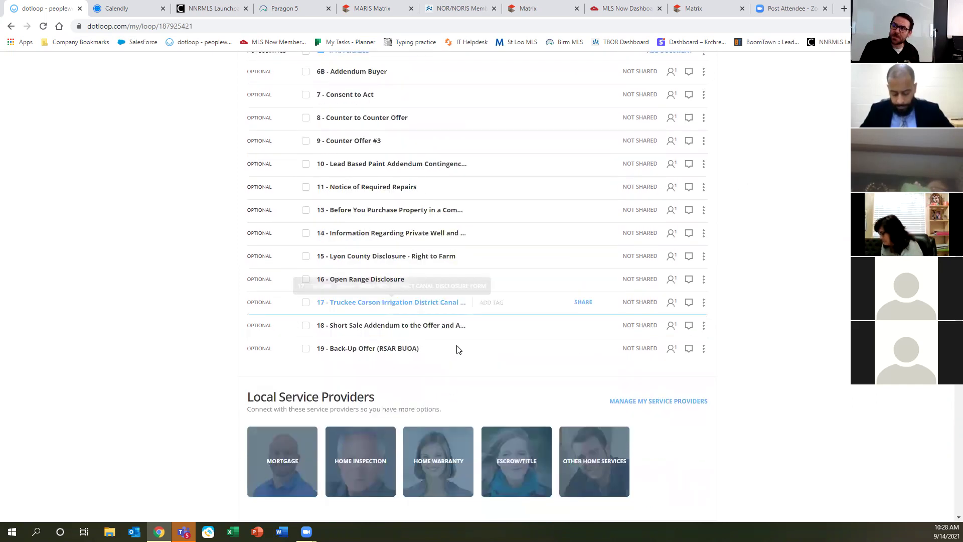
pyautogui.scroll(15, 351, 429)
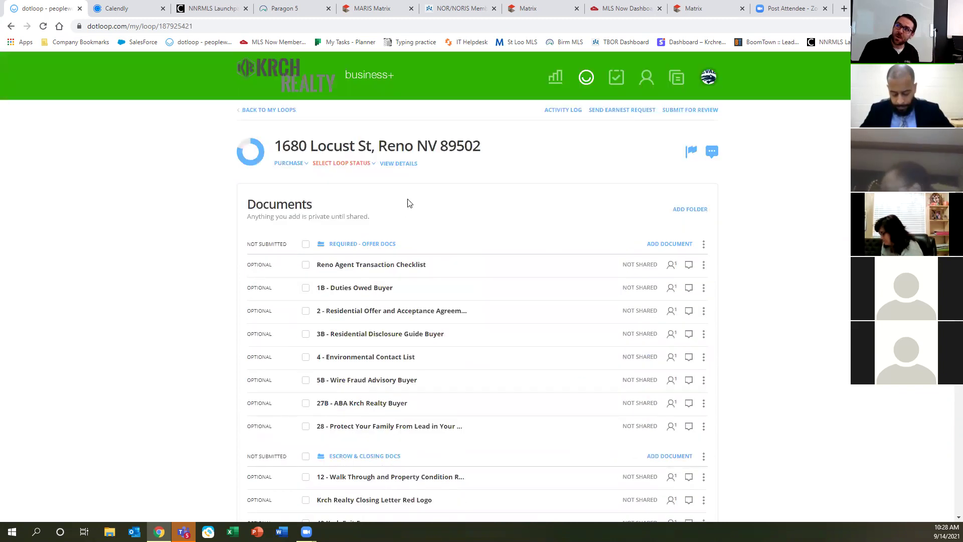
pyautogui.click(398, 166)
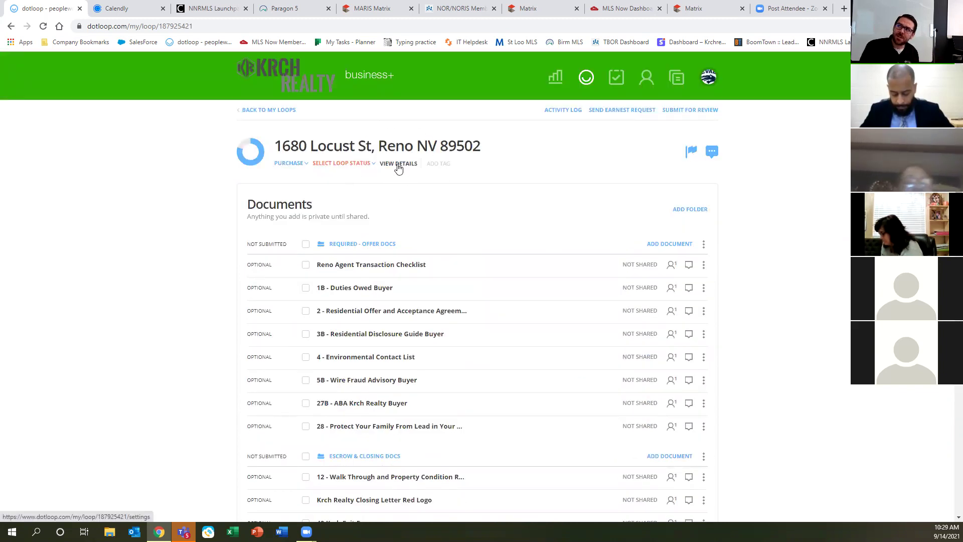
pyautogui.click(398, 167)
pyautogui.click(397, 168)
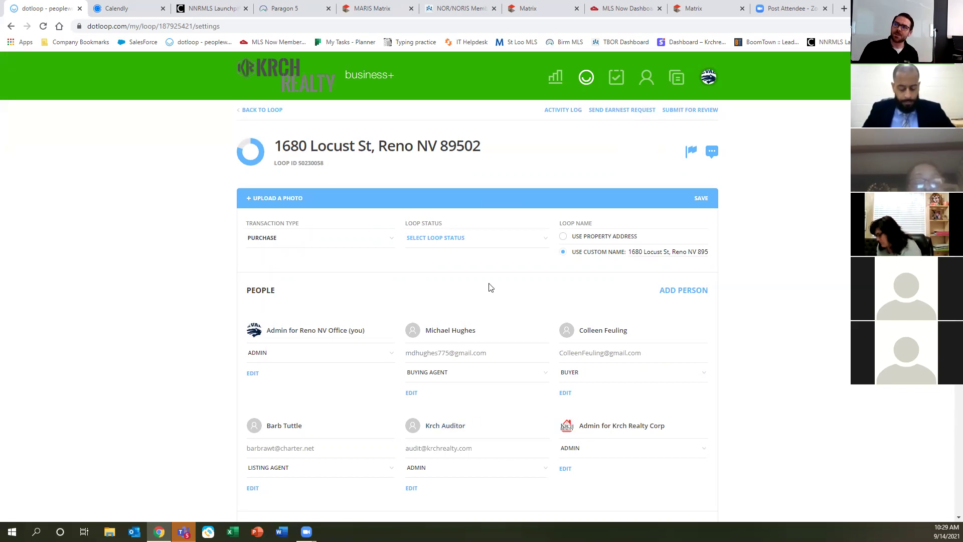
pyautogui.scroll(-4, 452, 391)
pyautogui.scroll(-3, 448, 384)
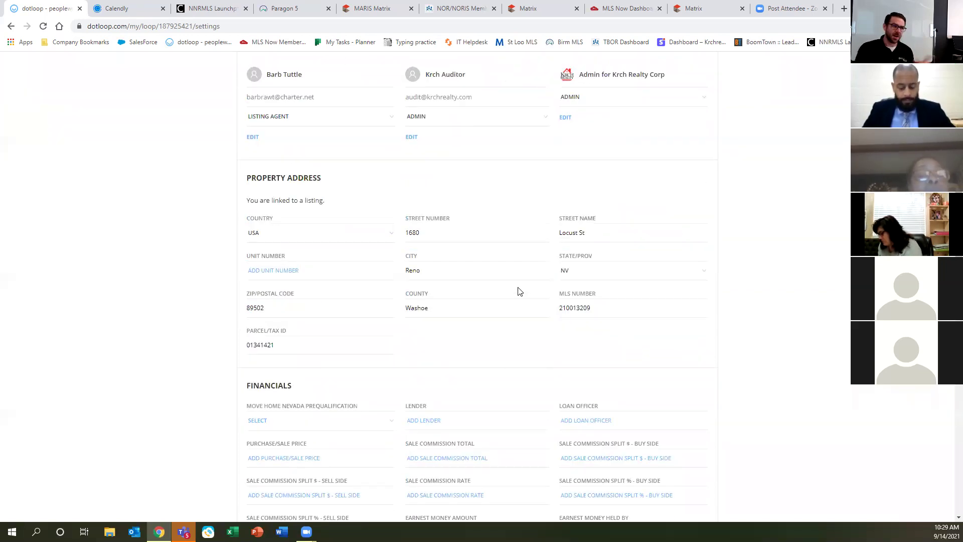
pyautogui.scroll(-3, 539, 300)
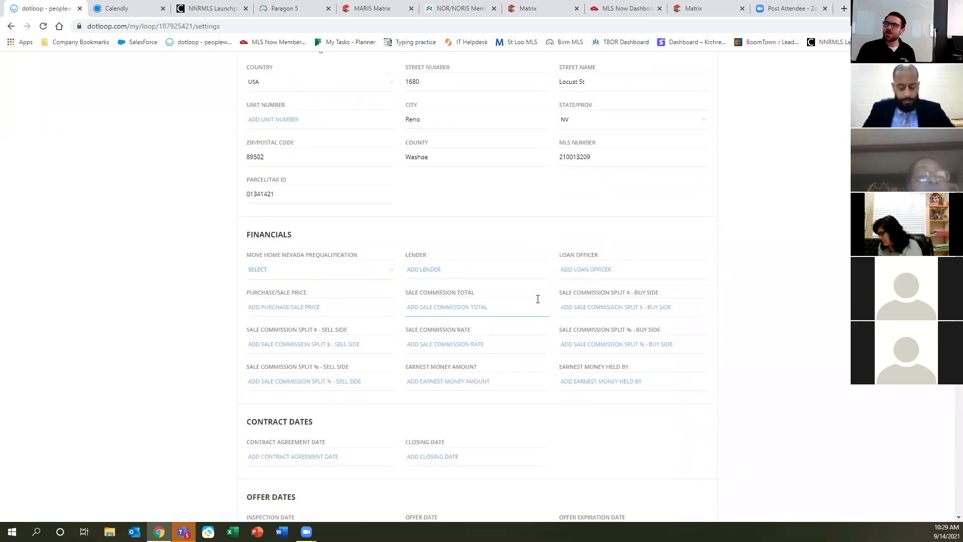
pyautogui.scroll(-2, 537, 299)
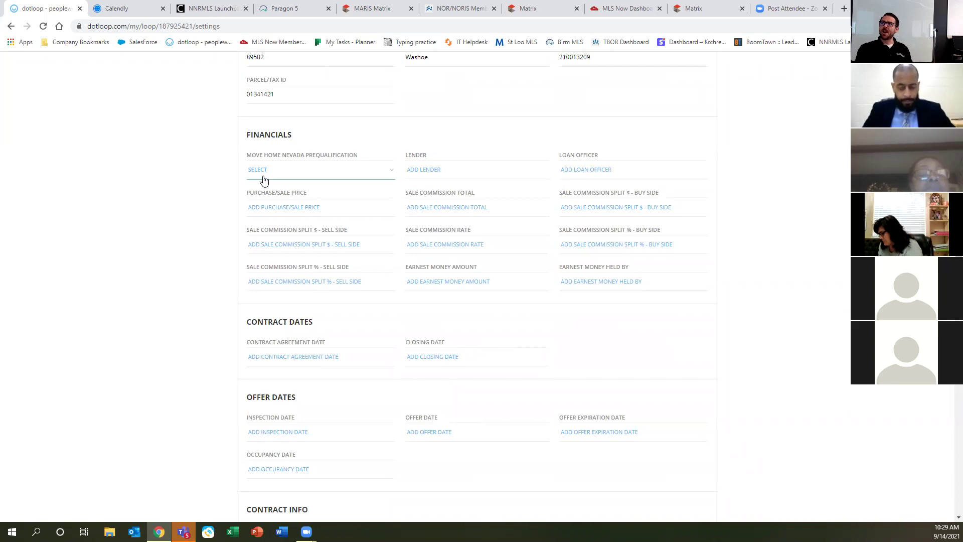
# Set Move Home as the loop's lender from the prequalification options.
pyautogui.click(291, 173)
pyautogui.click(292, 173)
pyautogui.click(293, 172)
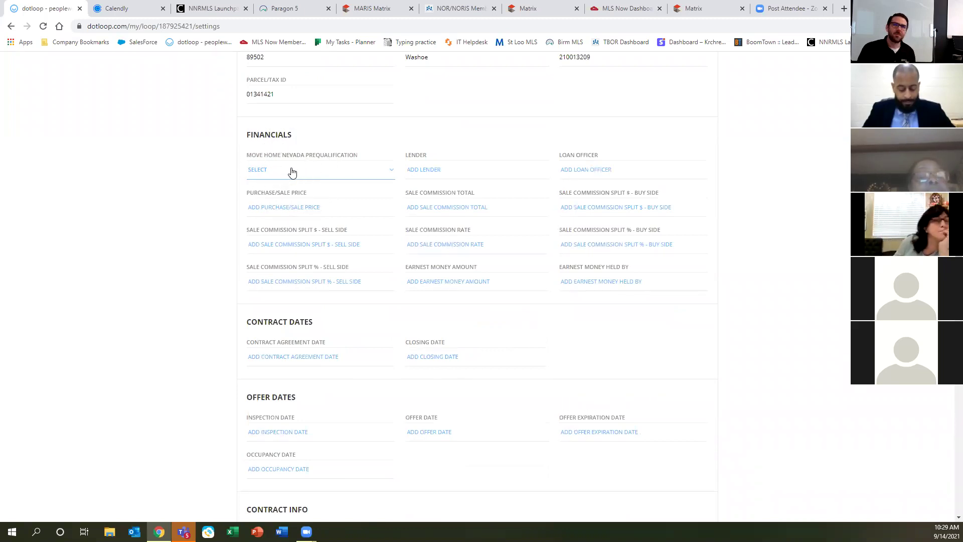
pyautogui.click(326, 173)
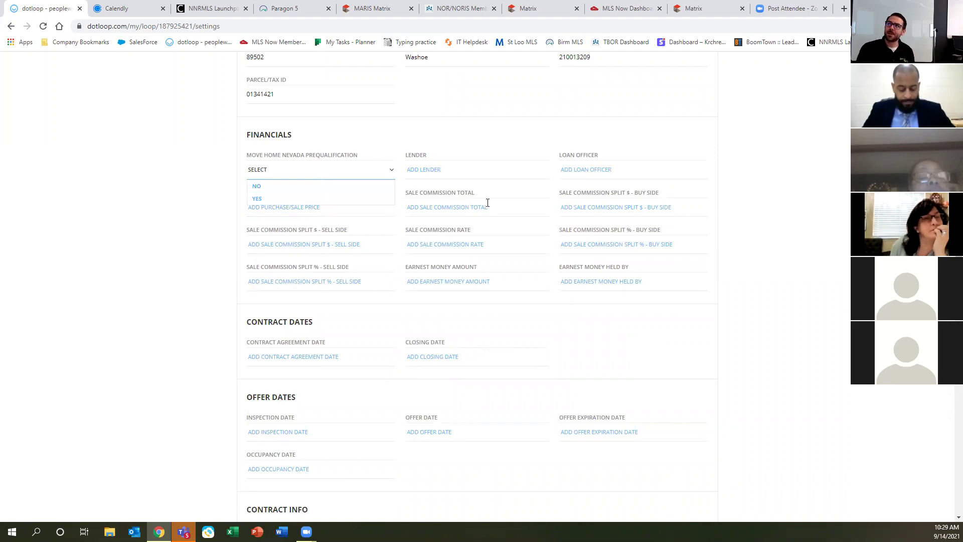
pyautogui.click(455, 169)
pyautogui.write('Move Home')
# Enter the loan officer's name and begin the purchase price with 500.
pyautogui.press('Tab')
pyautogui.press('Tab')
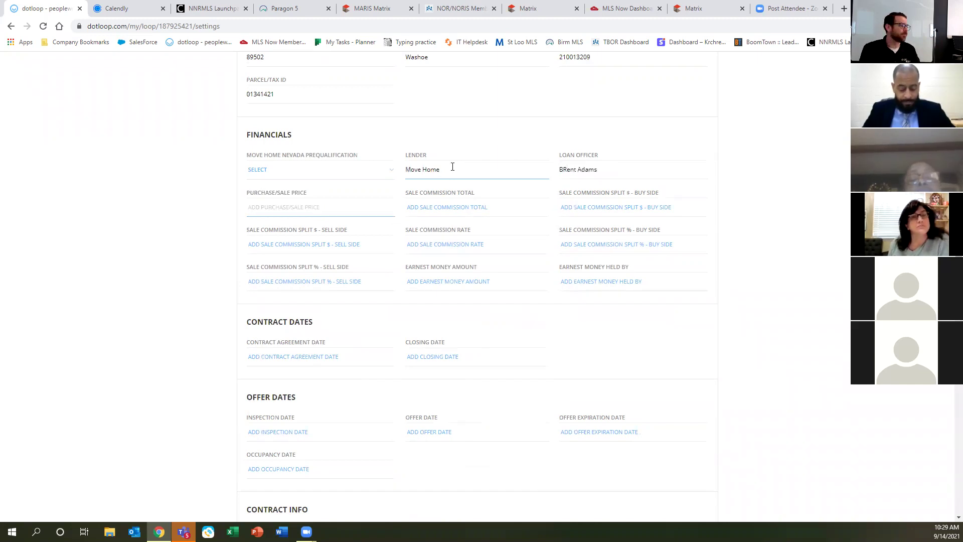
pyautogui.write('500000')
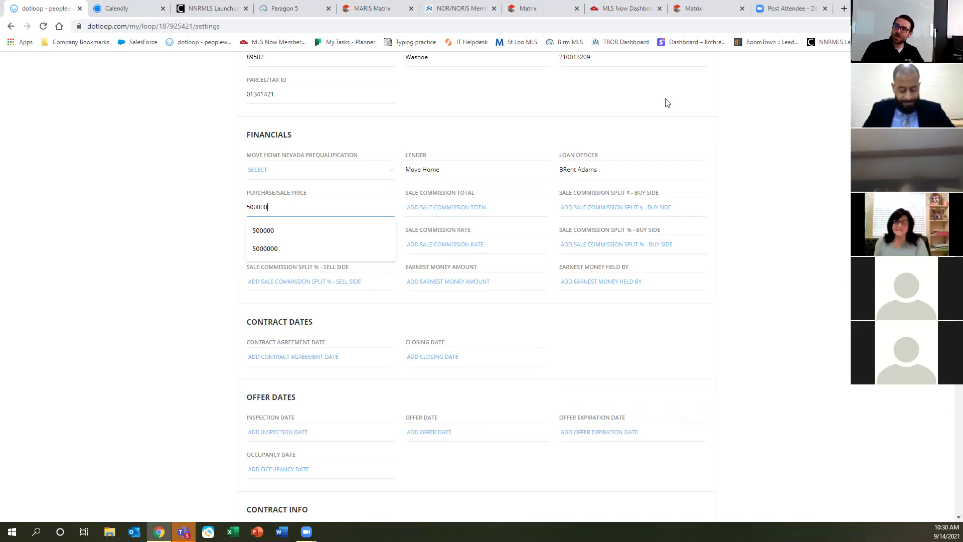
# Commit the 500000 purchase/sale price by clicking outside the field.
pyautogui.click(471, 318)
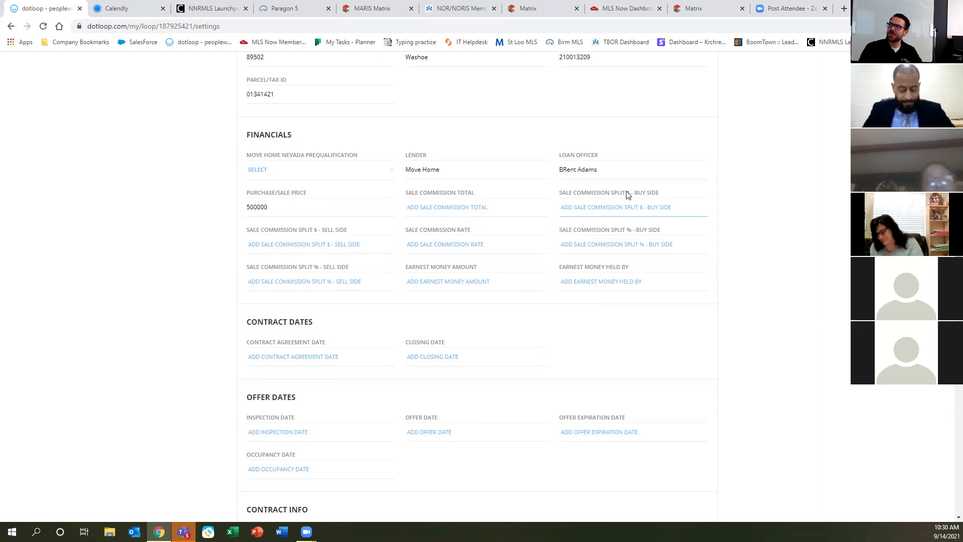
# Step through the commission total, split amount, rate and split percentage fields.
pyautogui.click(449, 207)
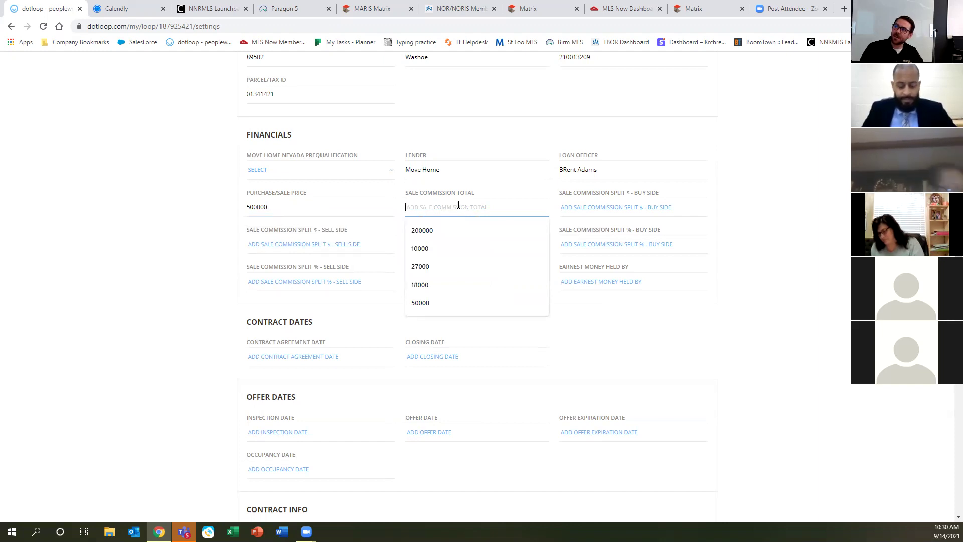
pyautogui.click(612, 207)
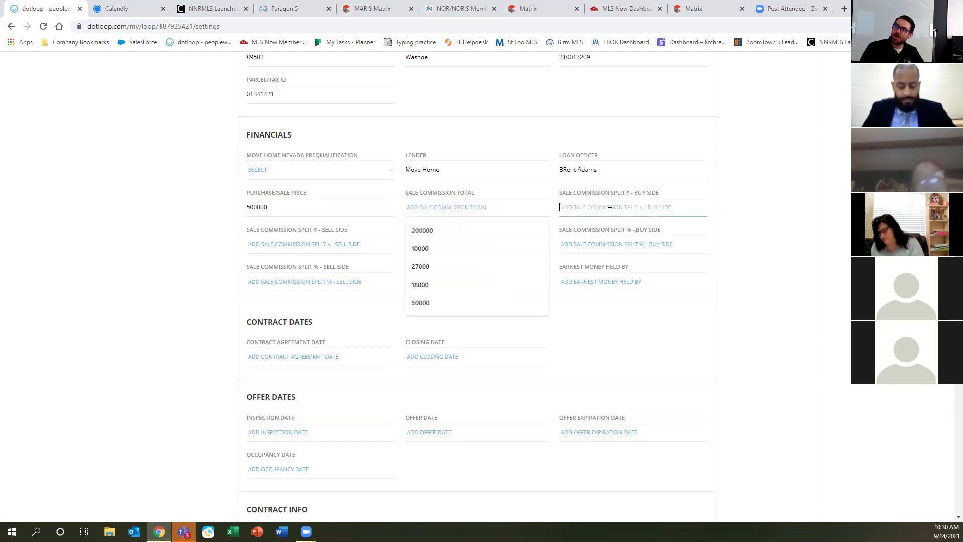
pyautogui.click(291, 243)
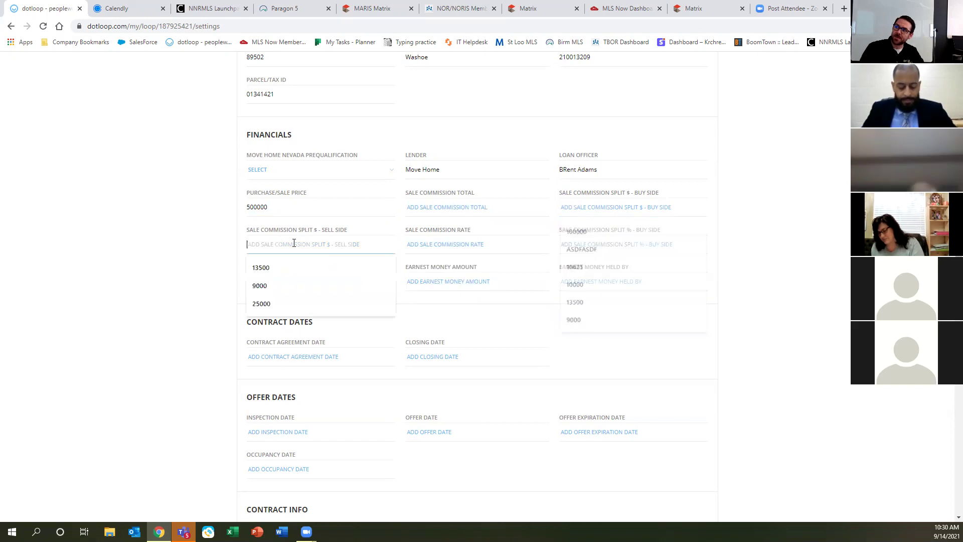
pyautogui.click(444, 243)
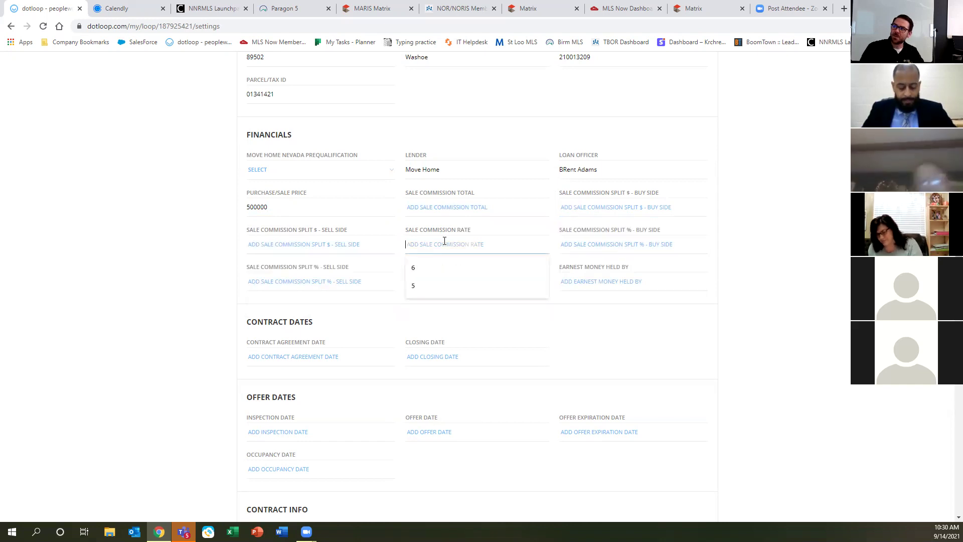
pyautogui.click(619, 245)
pyautogui.click(358, 281)
# Enter a 5000 earnest money amount held by Ticor Title.
pyautogui.click(458, 286)
pyautogui.write('50000')
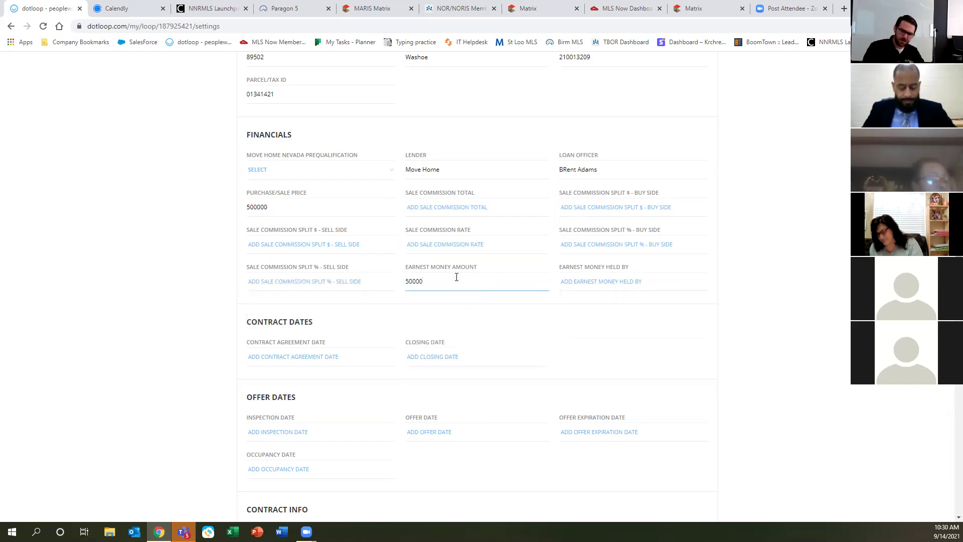
pyautogui.click(595, 282)
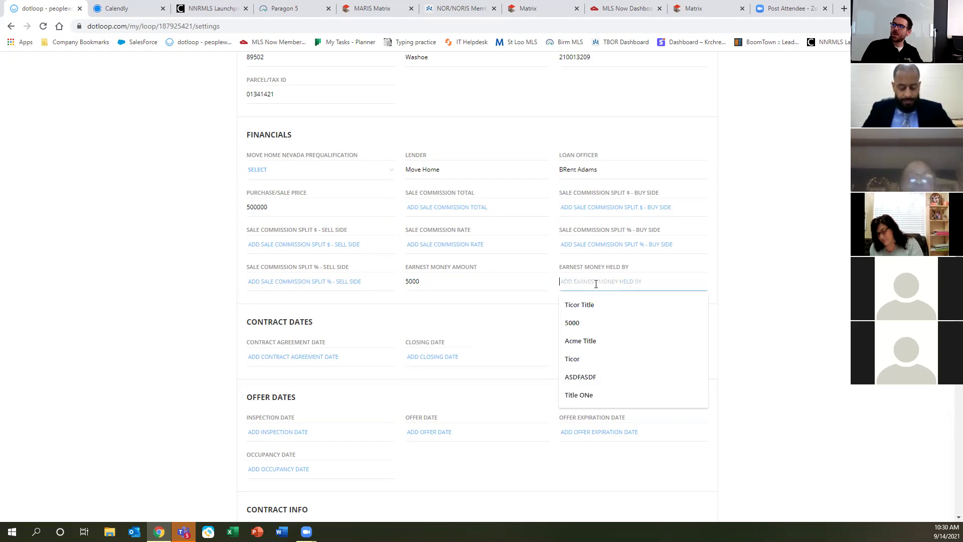
pyautogui.click(595, 307)
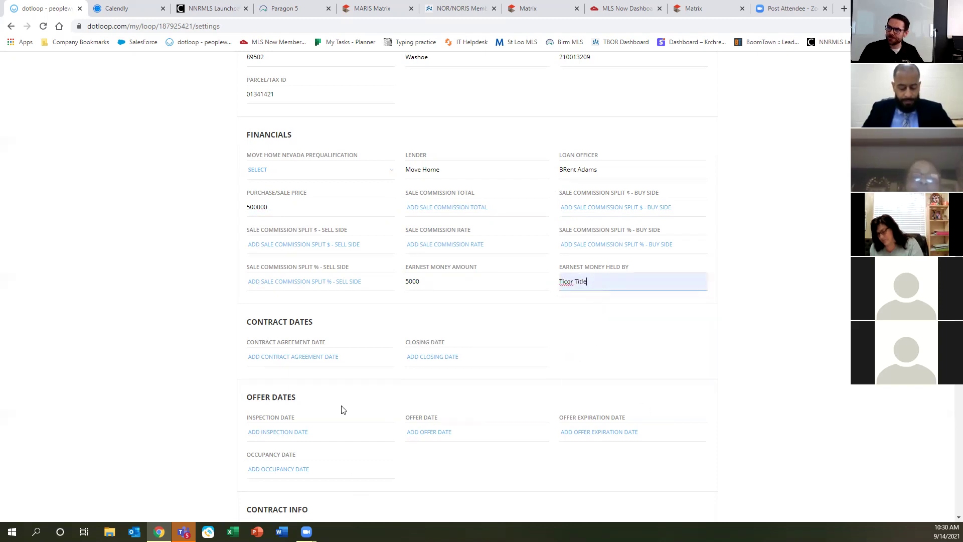
pyautogui.scroll(-3, 336, 403)
pyautogui.scroll(-1, 335, 390)
# Set the contract agreement date to 9/14/2021 and closing date to 10/1/2021.
pyautogui.click(305, 156)
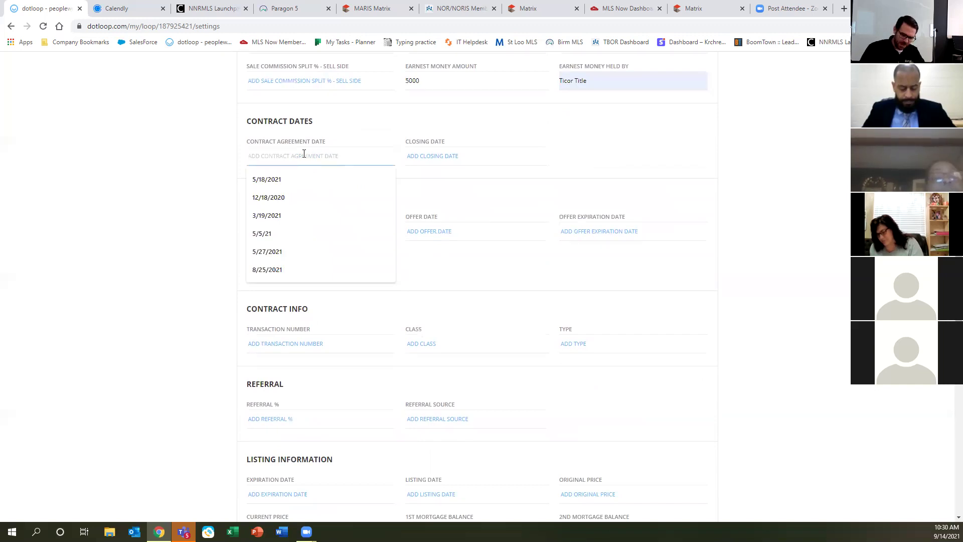
pyautogui.write('9/14/2021')
pyautogui.press('Tab')
pyautogui.write('10/1/2021')
pyautogui.press('Tab')
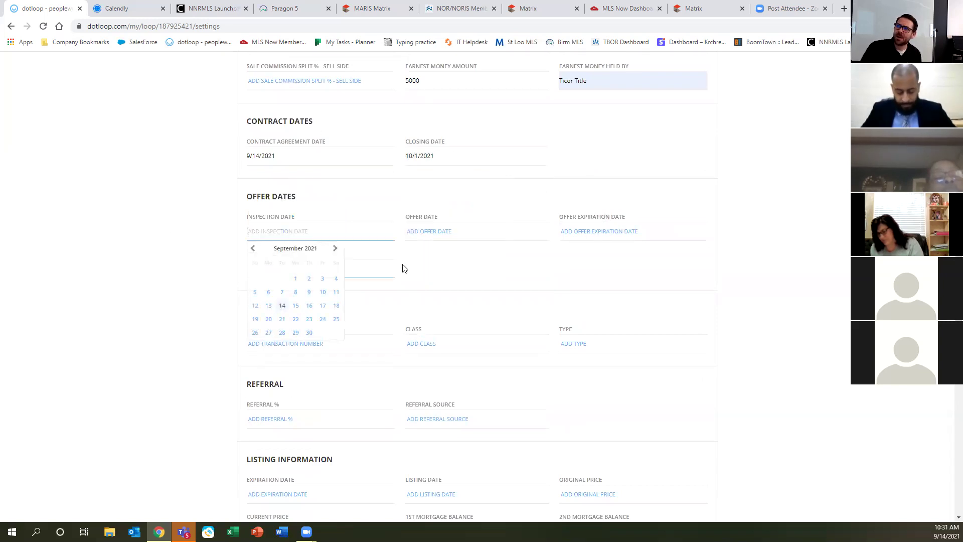
# Enter offer date 9/14/2021, offer expiration 9/15/2021 and occupancy date 10/5/2021.
pyautogui.click(445, 232)
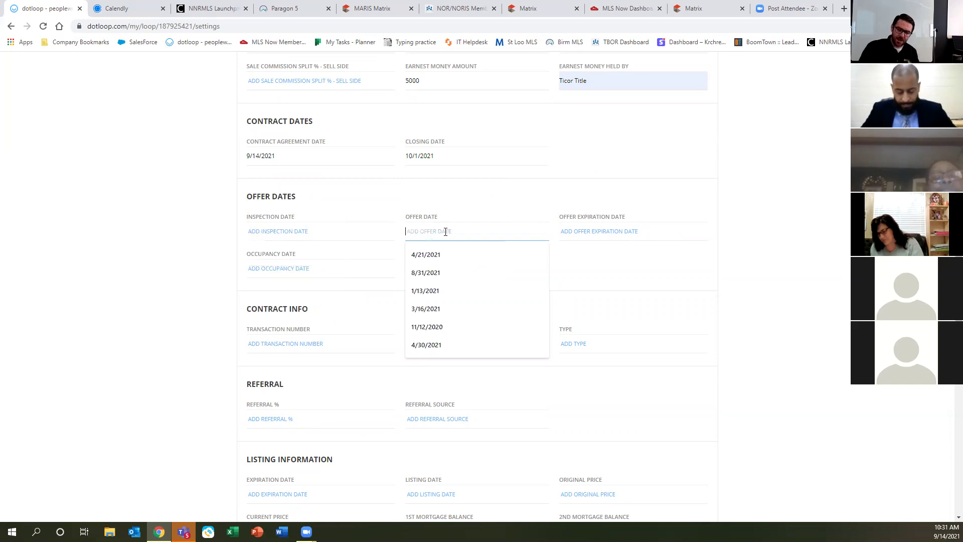
pyautogui.write('9/14/2021')
pyautogui.press('Tab')
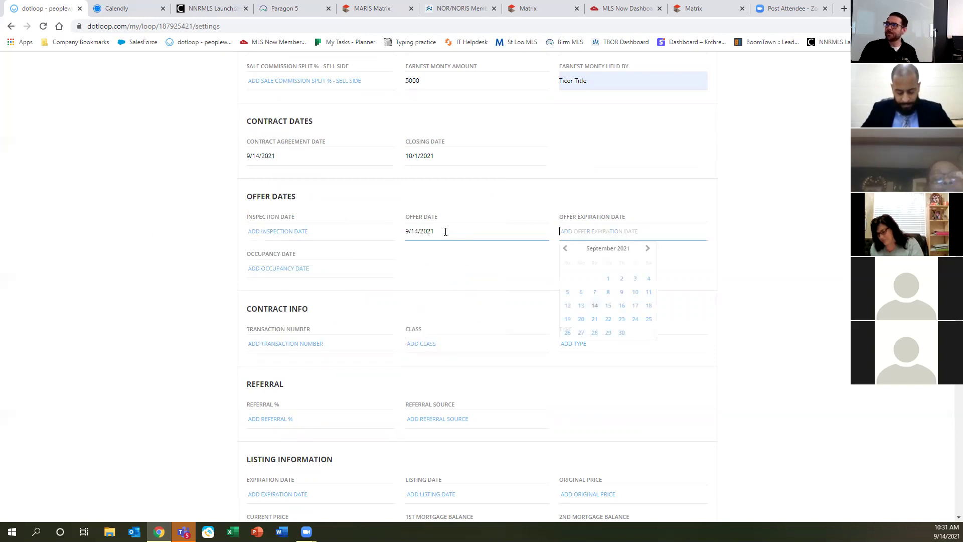
pyautogui.write('9/15/2021')
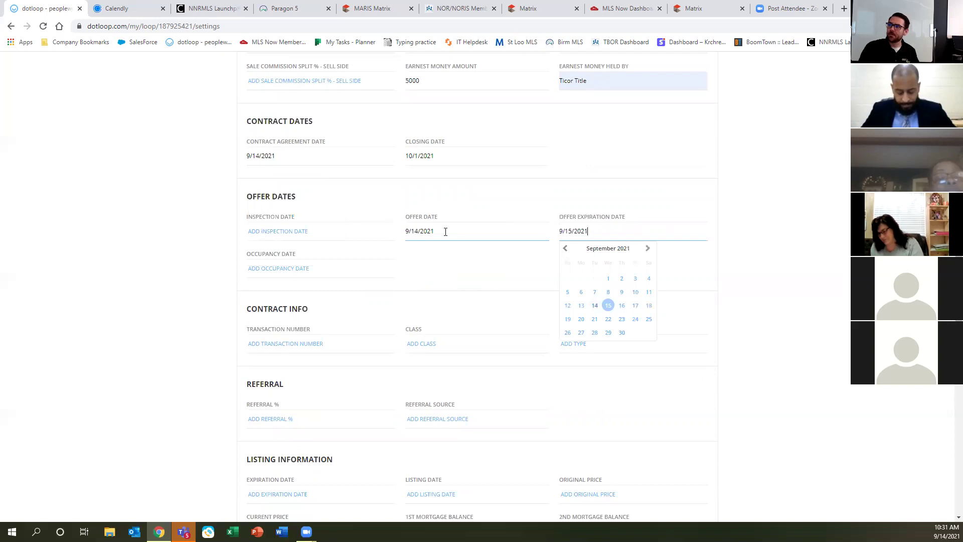
pyautogui.press('Tab')
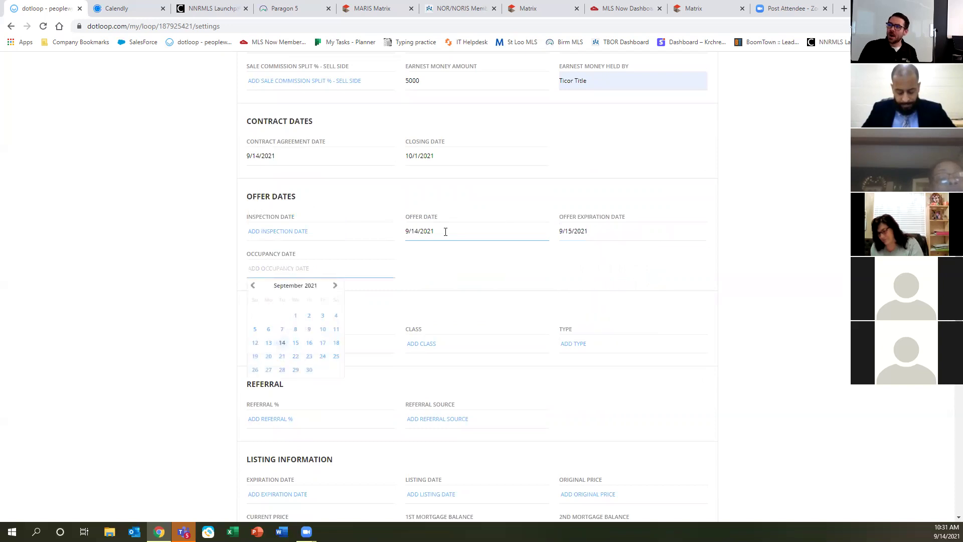
pyautogui.write('10/5/2021')
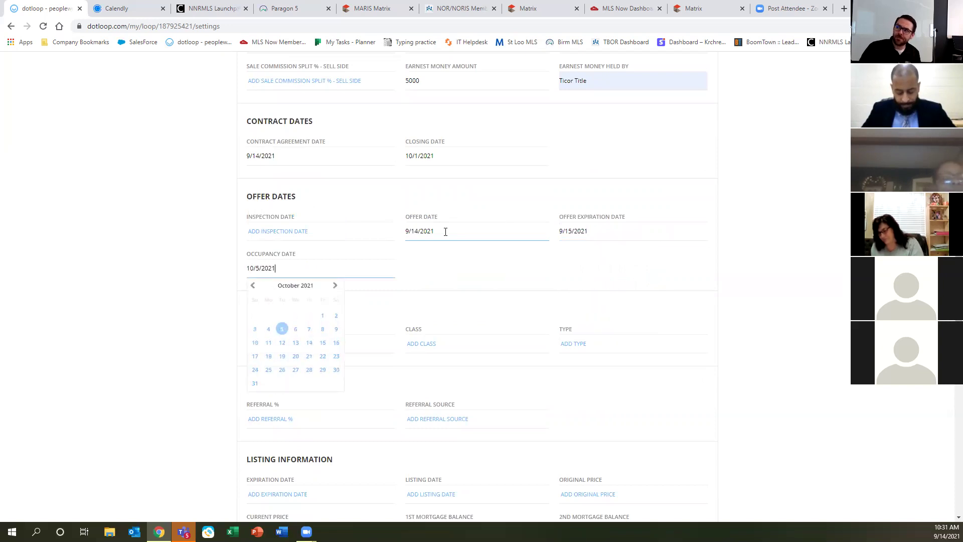
pyautogui.click(86, 289)
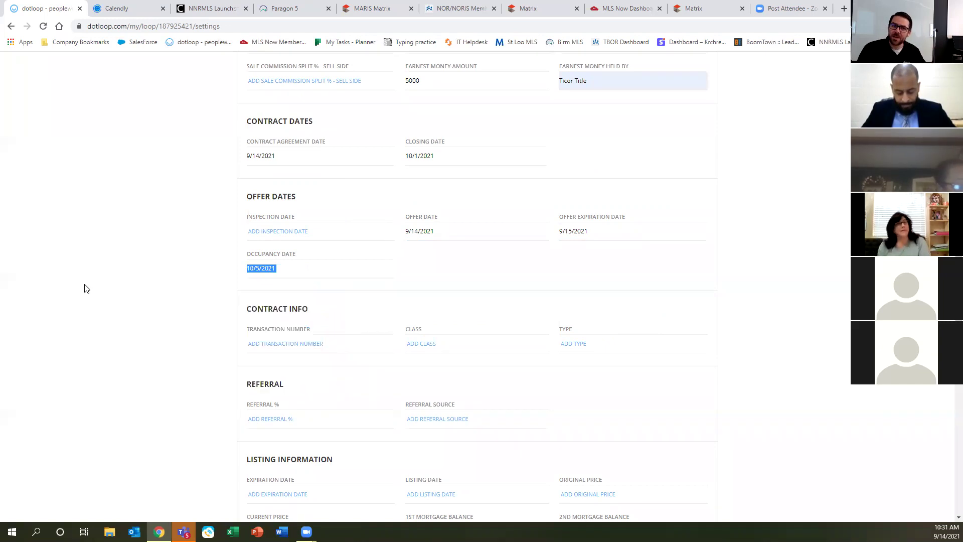
# Fill listing expiration, listing date, original price and mortgage balances with placeholder text.
pyautogui.scroll(-5, 193, 341)
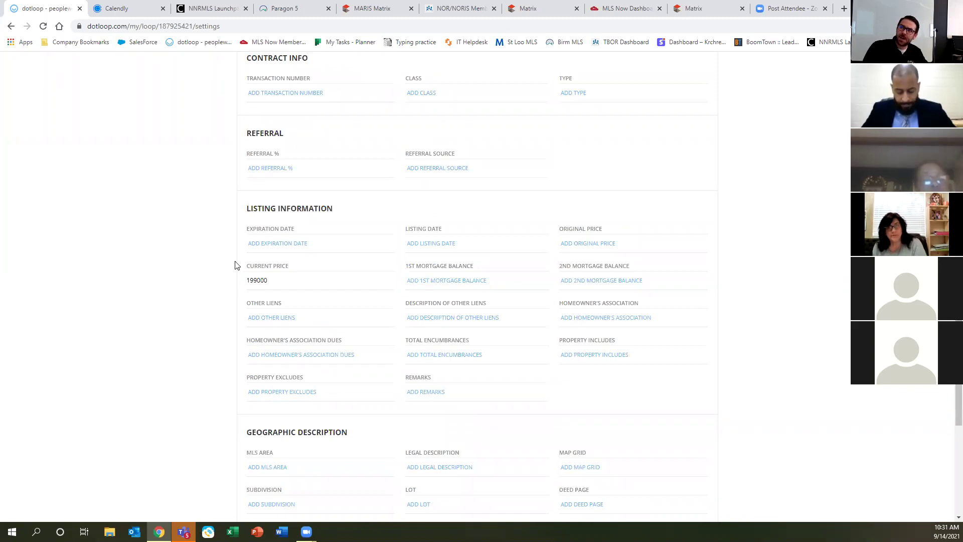
pyautogui.click(275, 243)
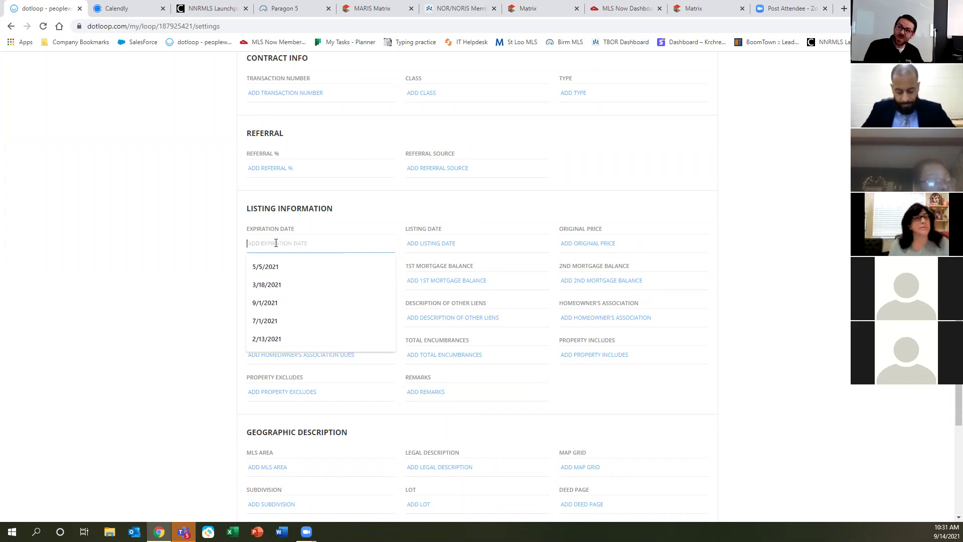
pyautogui.write(';lkajsdf;lkj;sdffl;kj')
pyautogui.press('Tab')
pyautogui.write(';lkjasdlf;kjasdf;lkj')
pyautogui.press('Tab')
pyautogui.write(';lkjasdf;lkjasdf;lkj')
pyautogui.press('Tab')
pyautogui.press('Tab')
pyautogui.write(';lkjasdlf;kjasdfl;kj')
pyautogui.press('Tab')
pyautogui.write(';lkjasdf;lkjasdf')
# Fill other liens description, HOA, HOA dues and total encumbrances with placeholder text.
pyautogui.press('Tab')
pyautogui.write(';lkjasd;lfkjasdfl;kj')
pyautogui.press('Tab')
pyautogui.write(';lkjasdf;lkjasdf;lkj')
pyautogui.press('Tab')
pyautogui.write(';lkjasd;flkjasdf;lkj')
pyautogui.press('Tab')
pyautogui.write(';lkjasd;lkfjasd;flkj')
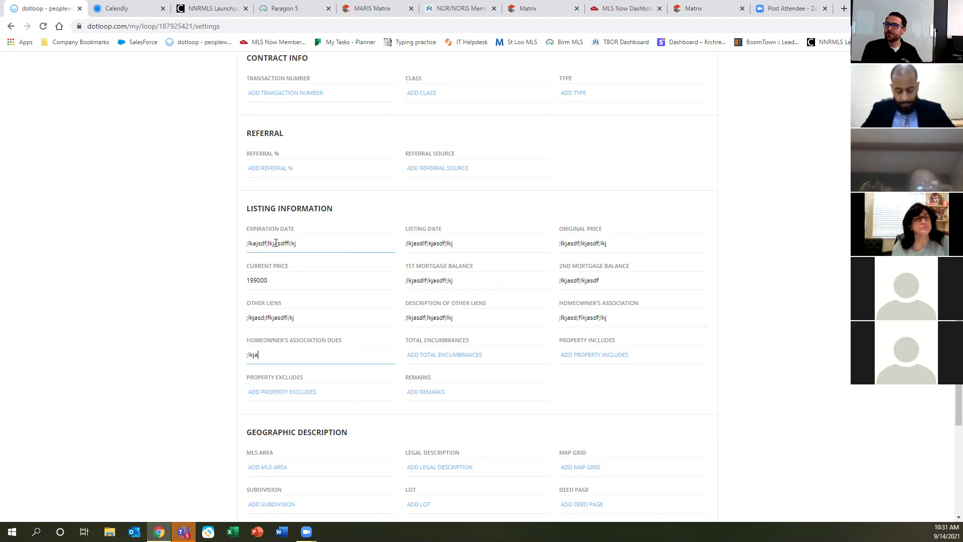
pyautogui.press('Tab')
pyautogui.write(';lkjasdf;lkjasdf')
pyautogui.press('Tab')
pyautogui.write(';lkjasd;flkjasdf')
pyautogui.press('Tab')
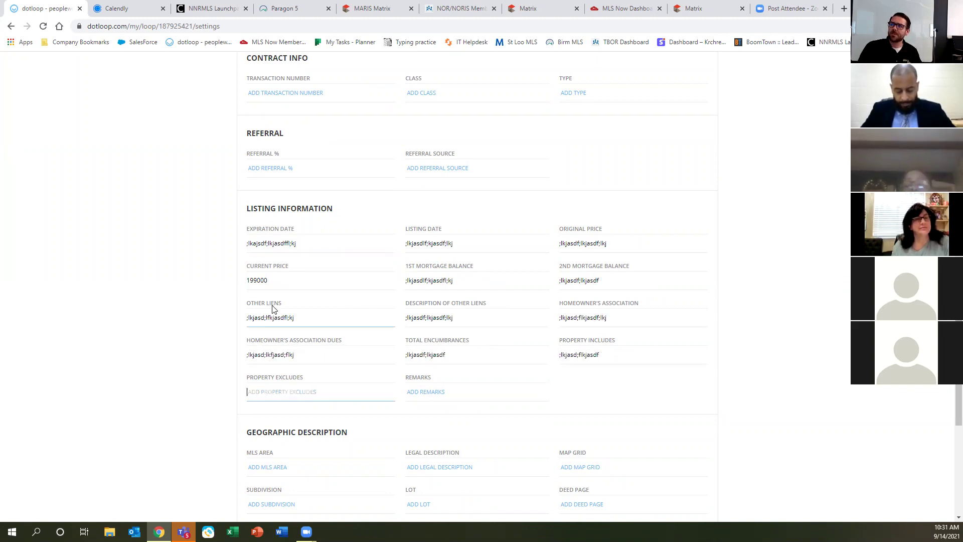
pyautogui.scroll(-6, 301, 331)
pyautogui.scroll(-2, 336, 364)
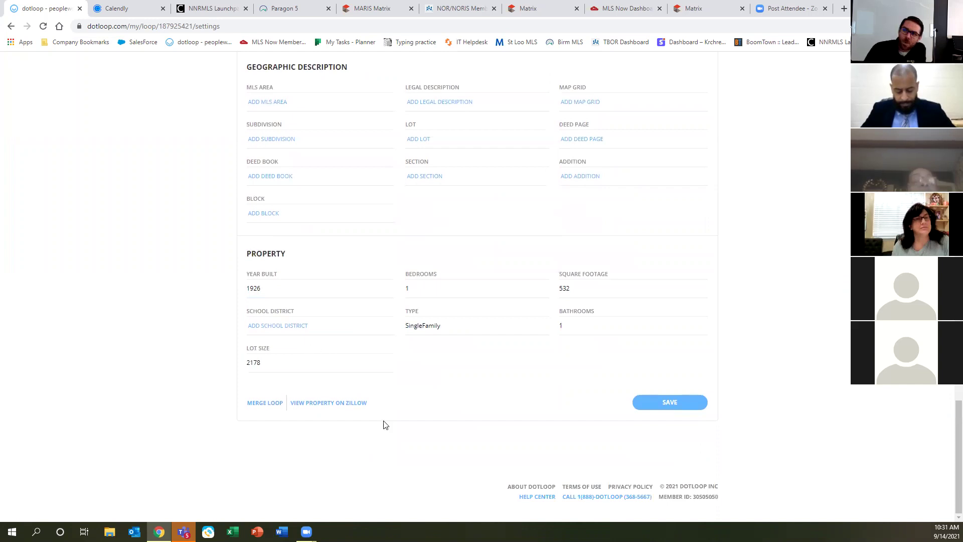
# Save all the loop details.
pyautogui.click(661, 404)
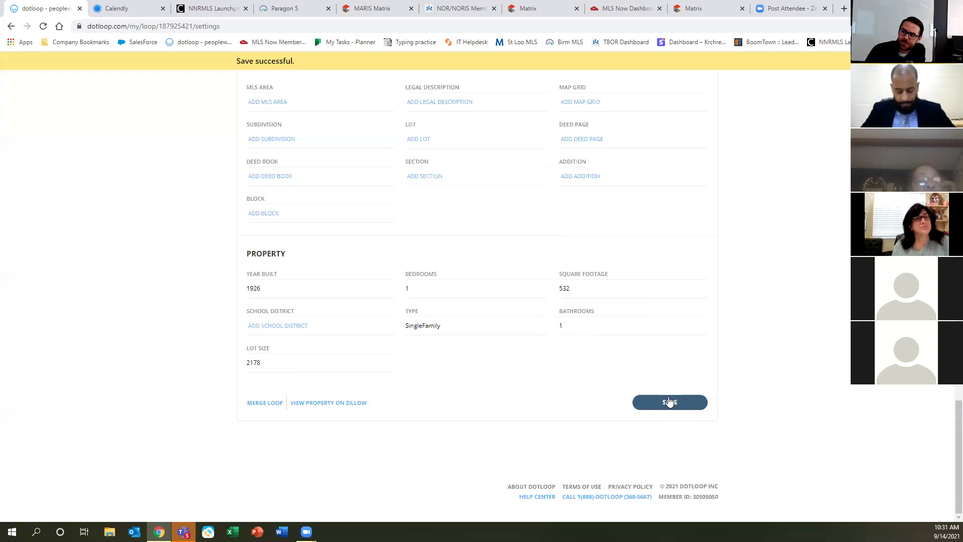
pyautogui.scroll(15, 355, 454)
pyautogui.scroll(10, 354, 464)
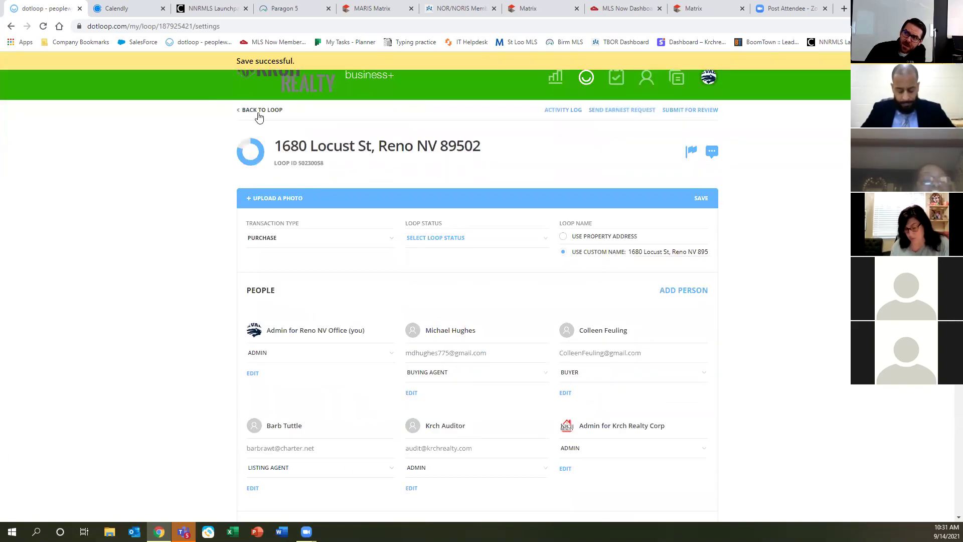
pyautogui.click(260, 117)
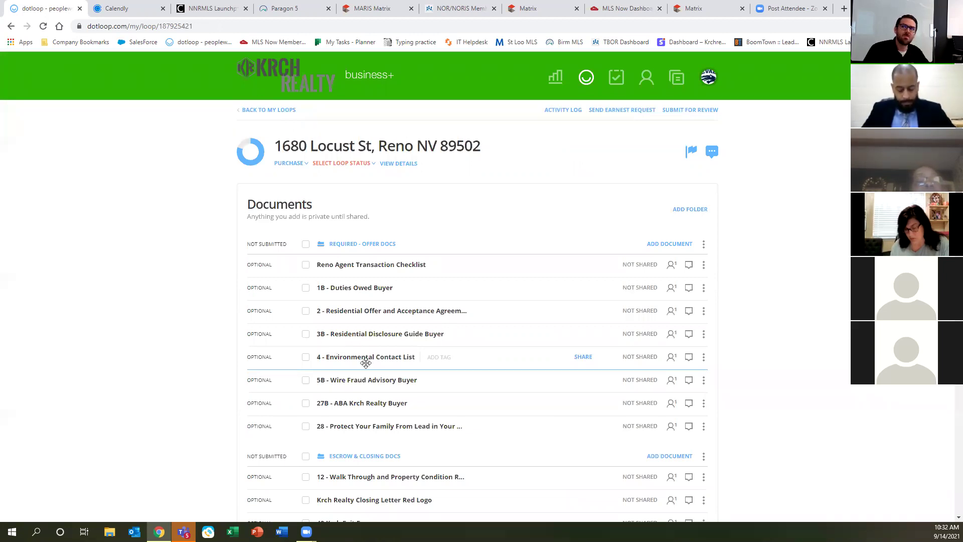
pyautogui.click(395, 168)
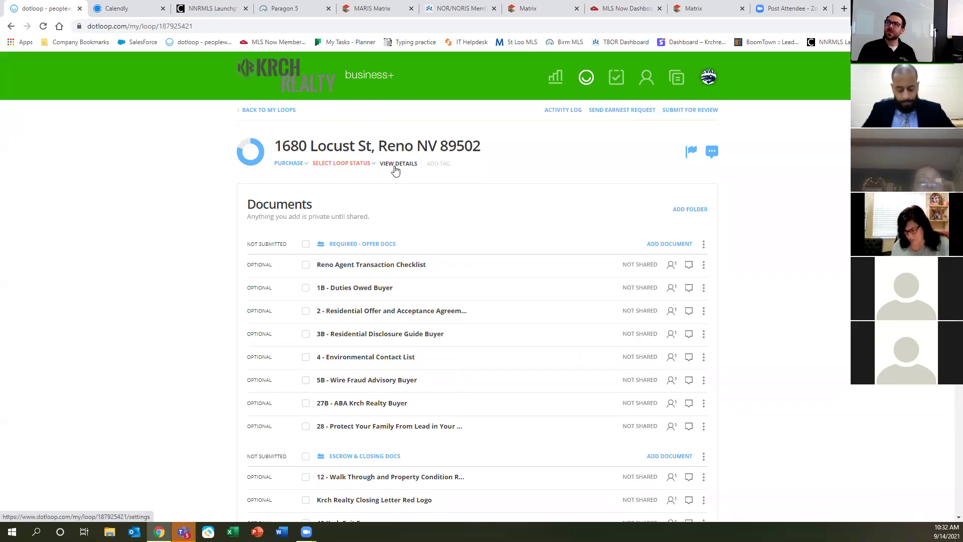
pyautogui.click(396, 168)
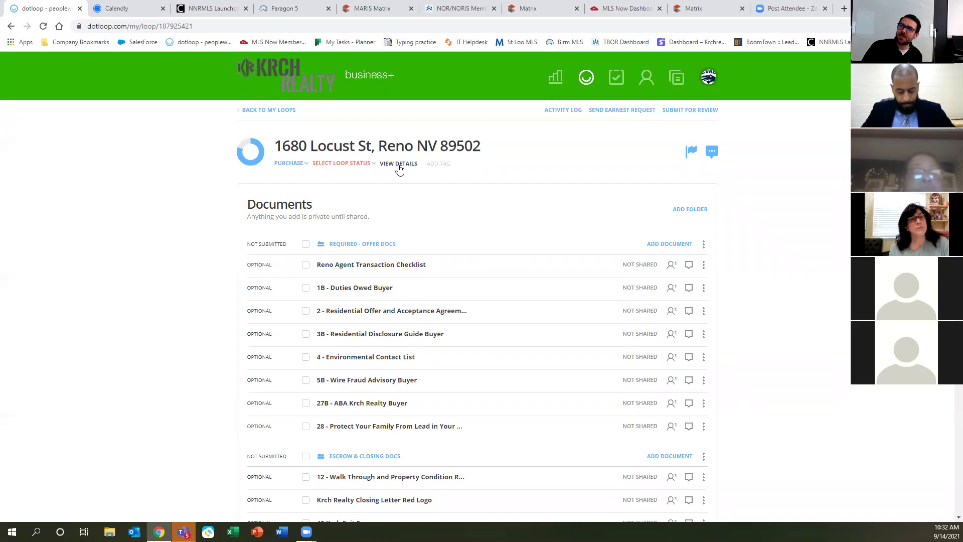
# Open the loop's details and scroll through the saved financials, dates and listing fields.
pyautogui.click(399, 166)
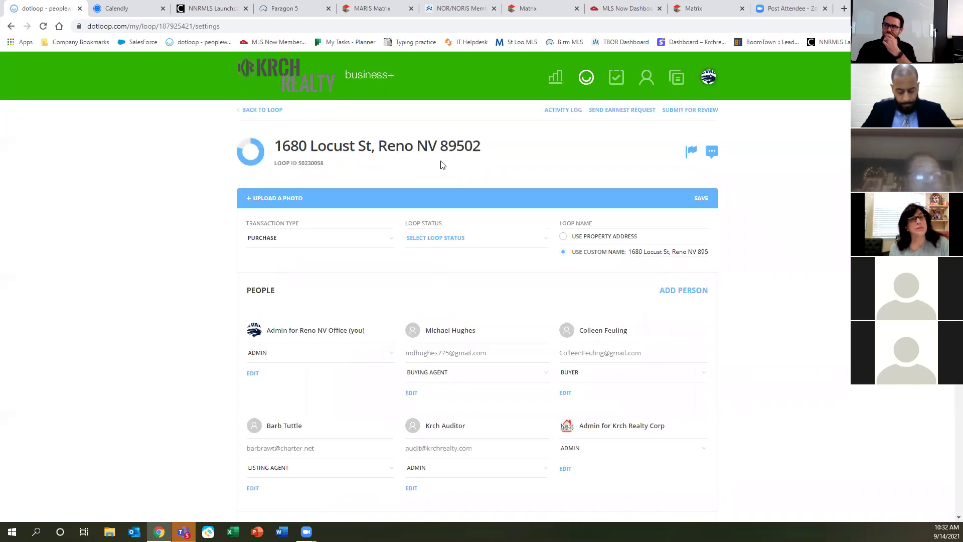
pyautogui.scroll(-5, 454, 289)
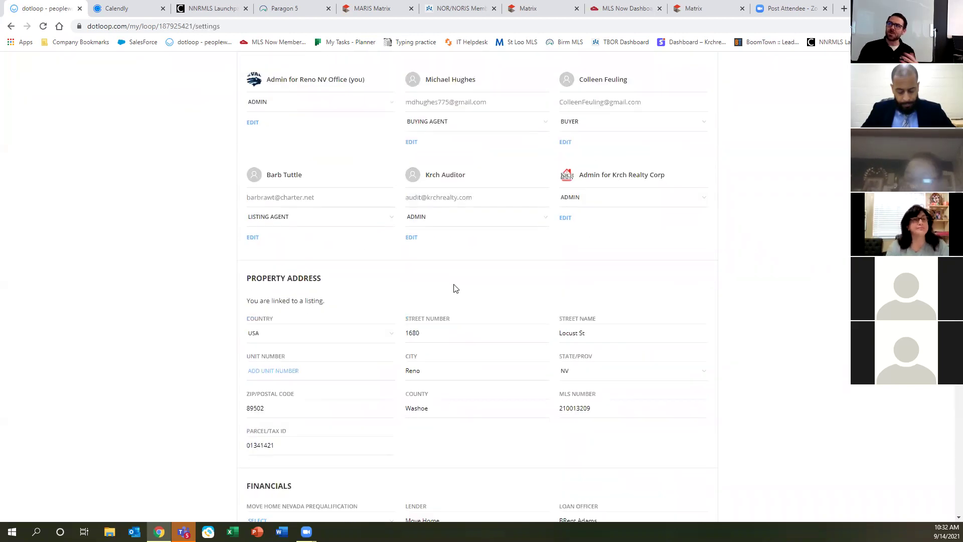
pyautogui.click(269, 324)
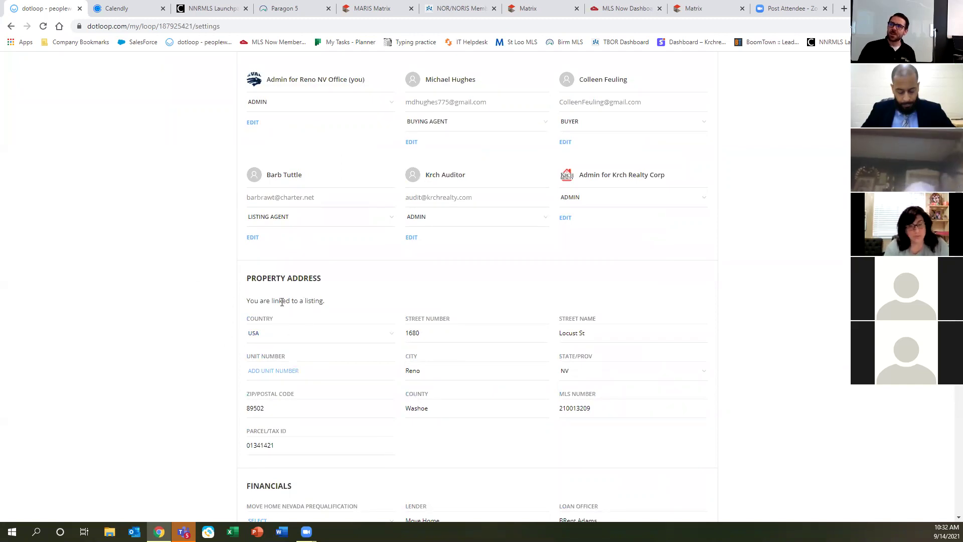
pyautogui.click(578, 402)
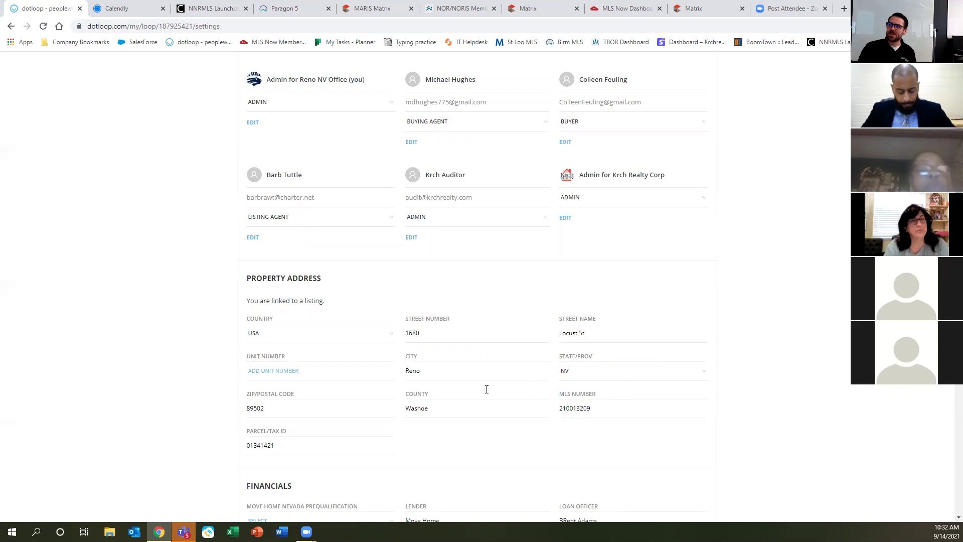
pyautogui.scroll(-5, 486, 389)
pyautogui.scroll(-18, 492, 428)
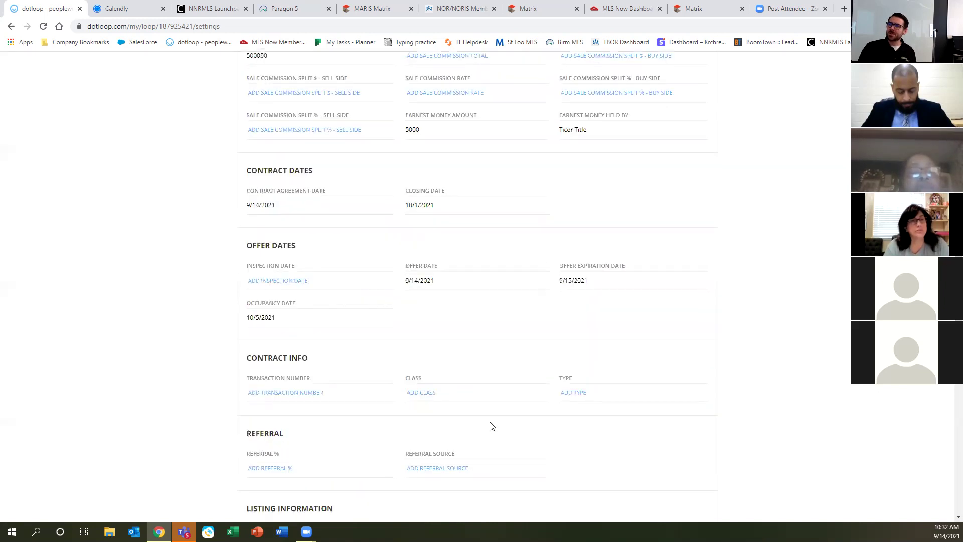
pyautogui.scroll(5, 485, 430)
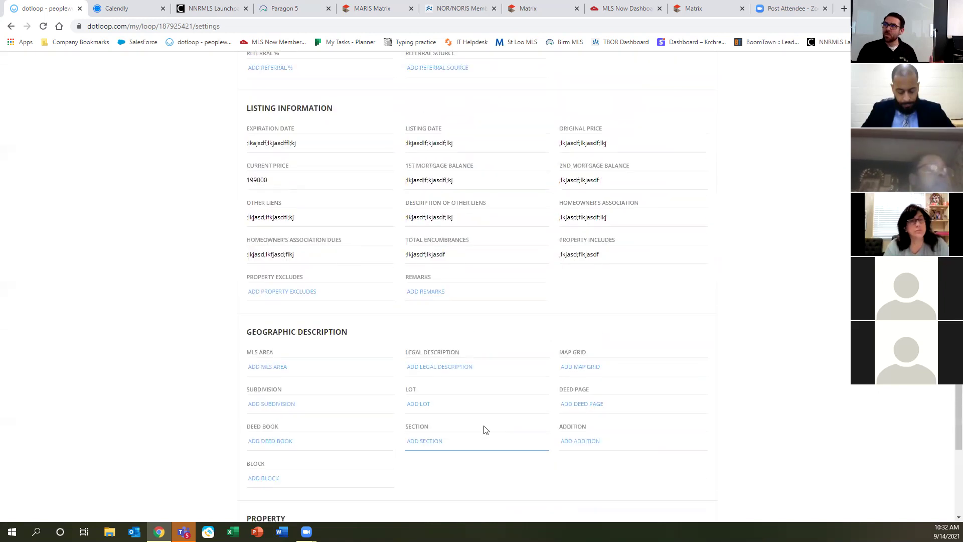
pyautogui.scroll(-4, 485, 429)
pyautogui.scroll(2, 489, 429)
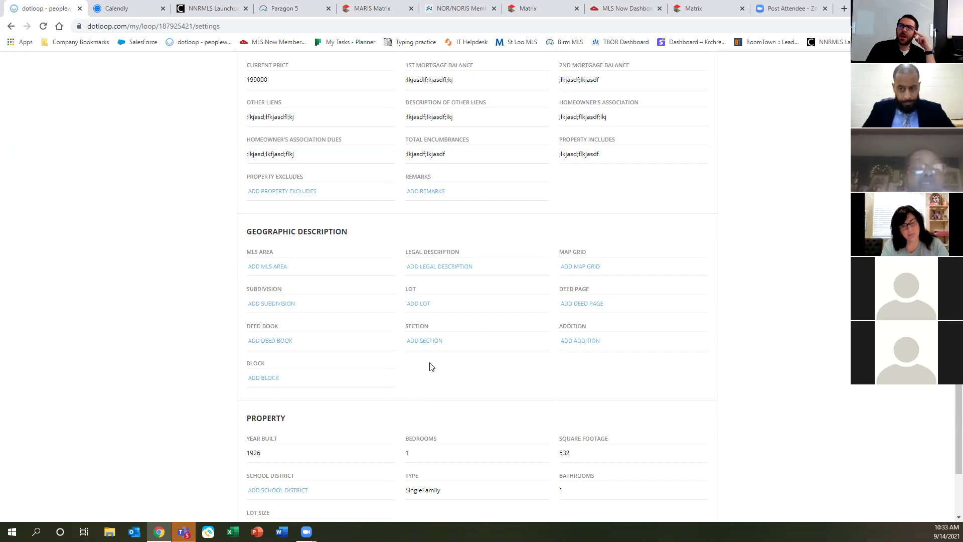
pyautogui.scroll(2, 452, 379)
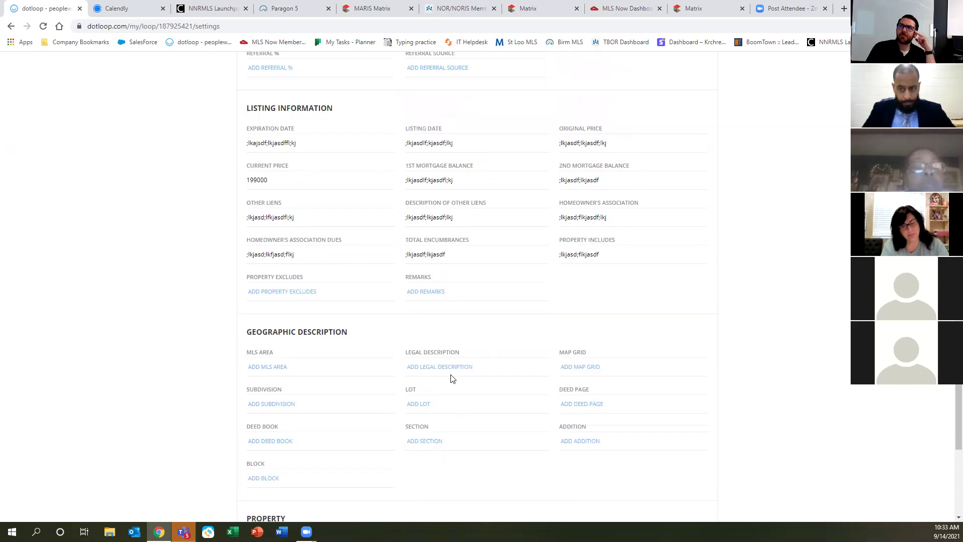
pyautogui.scroll(7, 452, 372)
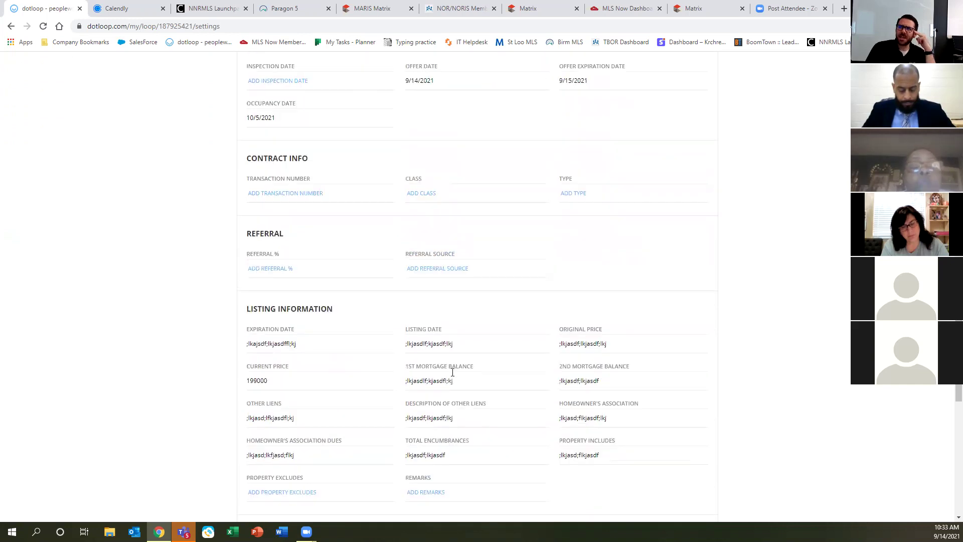
pyautogui.scroll(1, 452, 376)
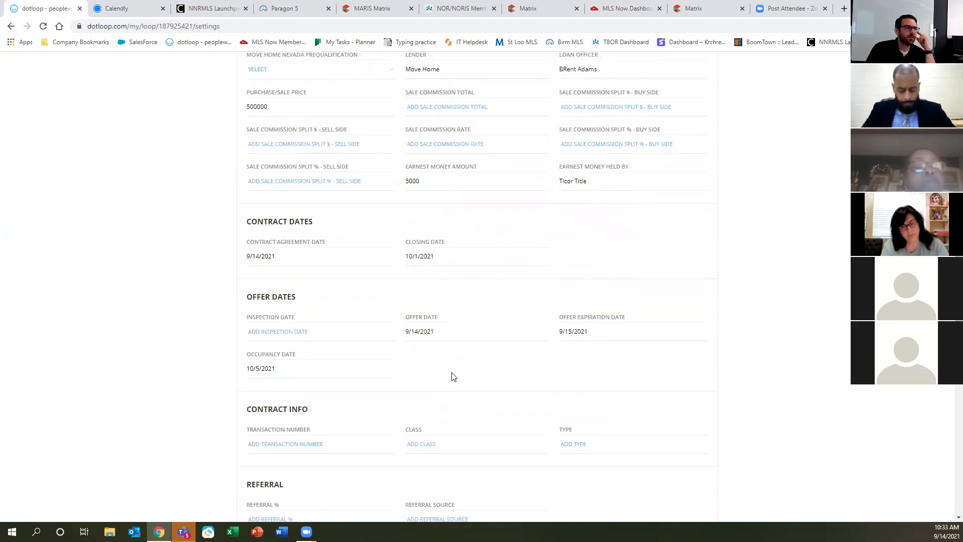
pyautogui.scroll(-1, 453, 377)
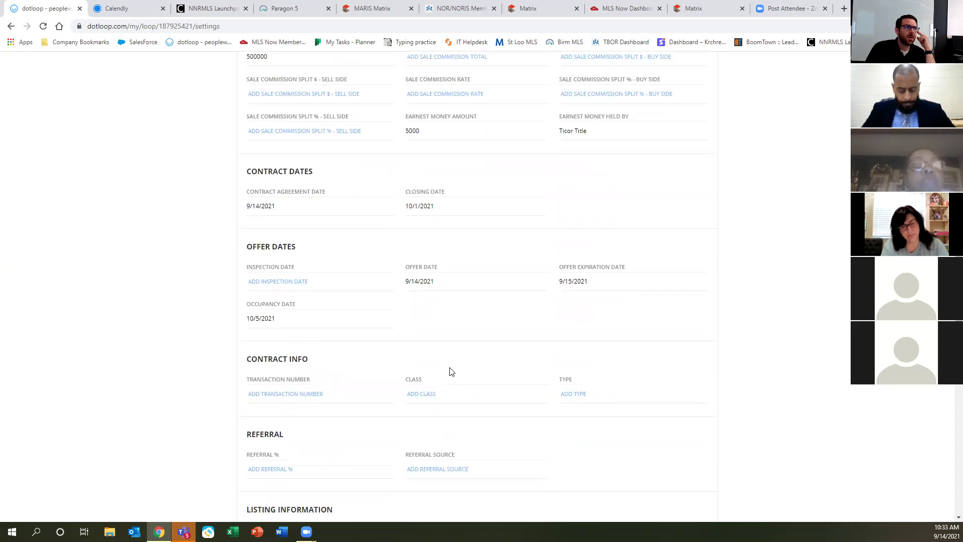
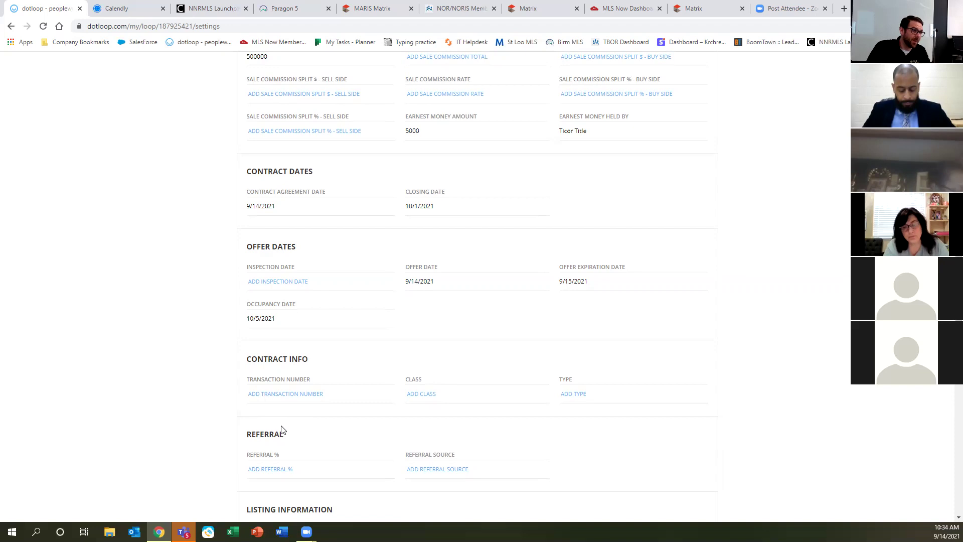
pyautogui.scroll(14, 387, 398)
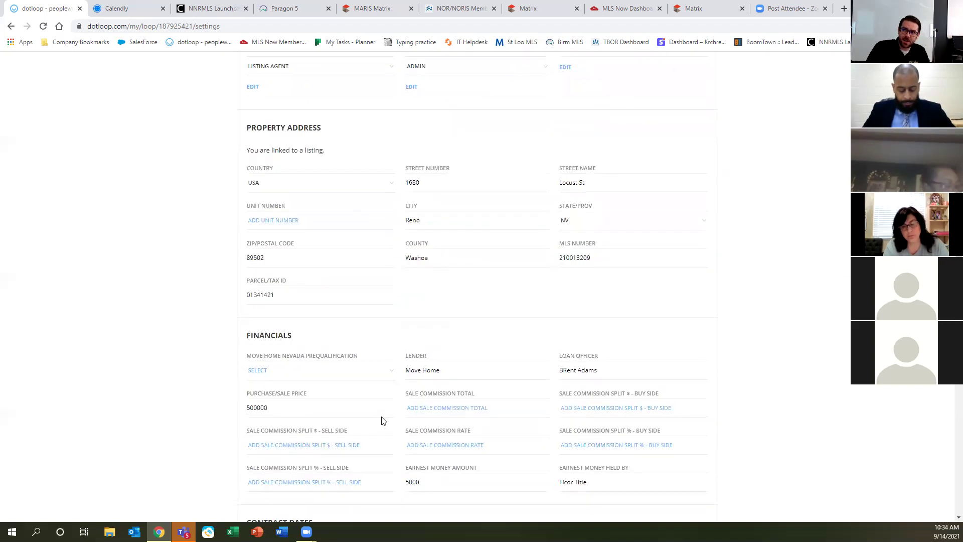
pyautogui.scroll(1, 386, 434)
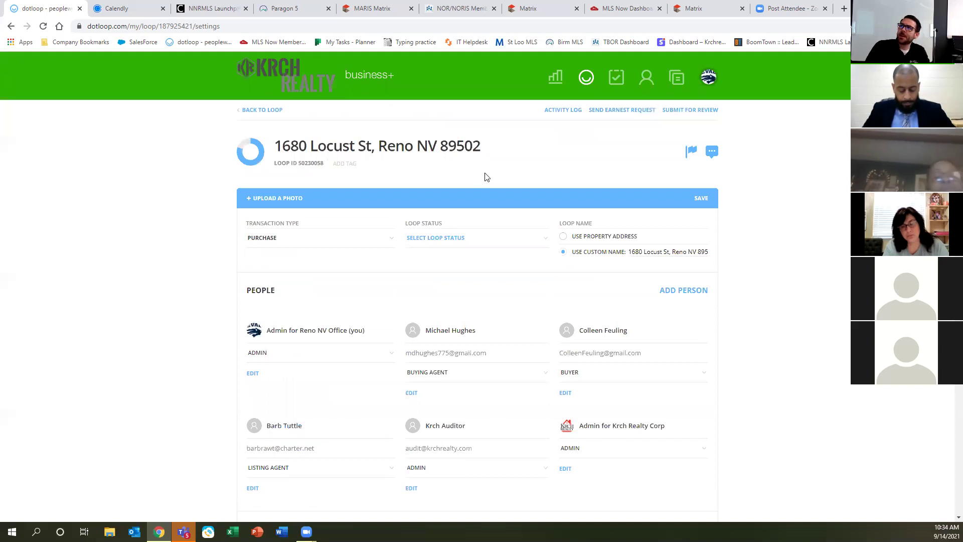
pyautogui.click(262, 111)
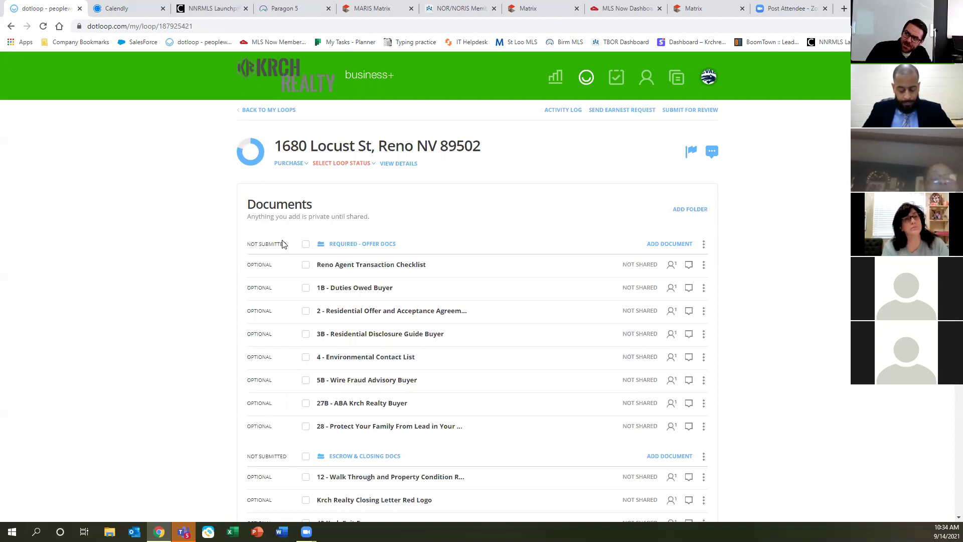
# Show the Templates, Browse and Email options for adding documents to Required - Offer Docs.
pyautogui.scroll(-2, 301, 275)
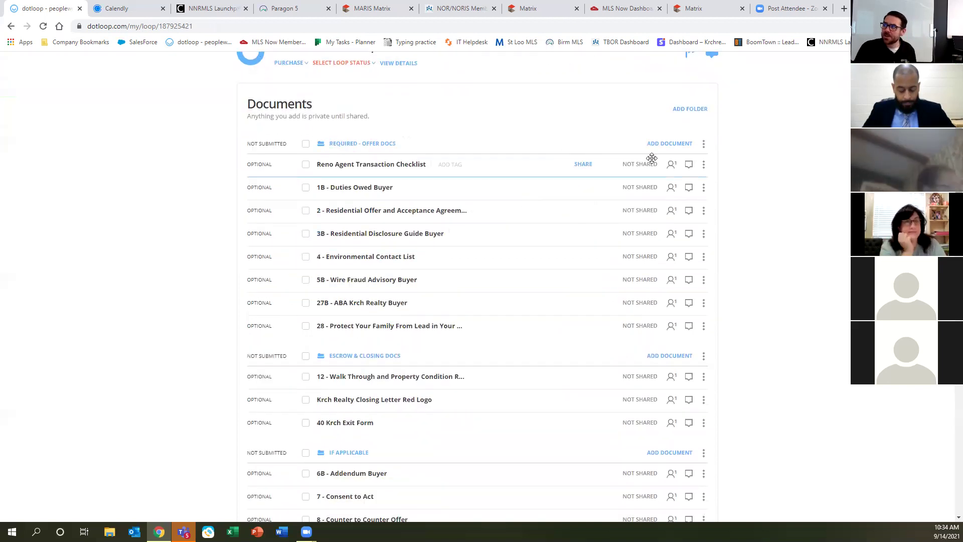
pyautogui.press('ctrl')
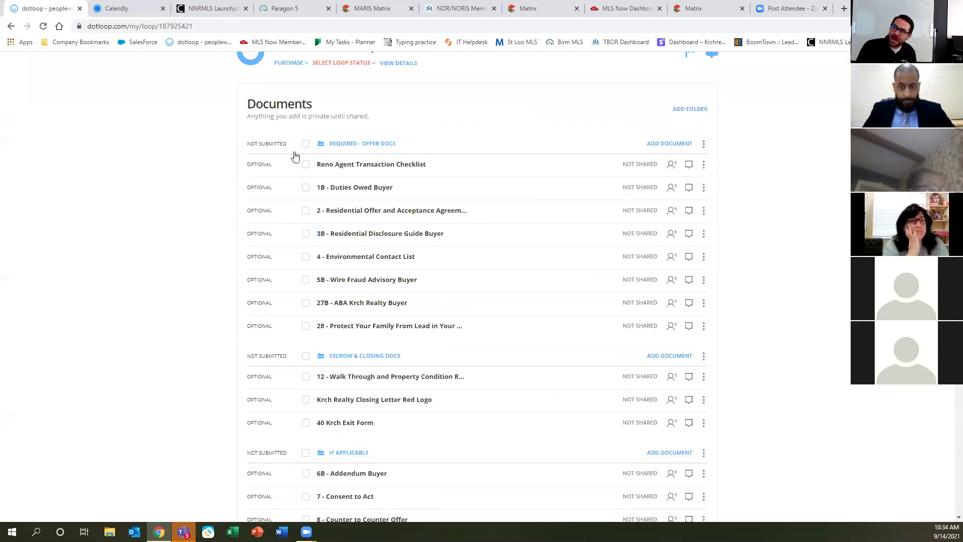
pyautogui.press('ctrl')
pyautogui.press('ctrl')
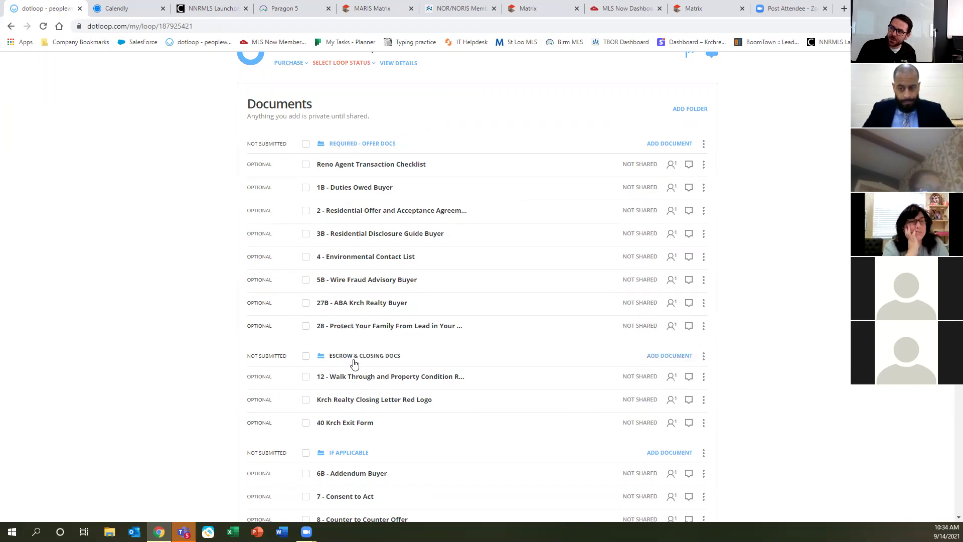
pyautogui.scroll(-5, 575, 412)
pyautogui.scroll(7, 575, 412)
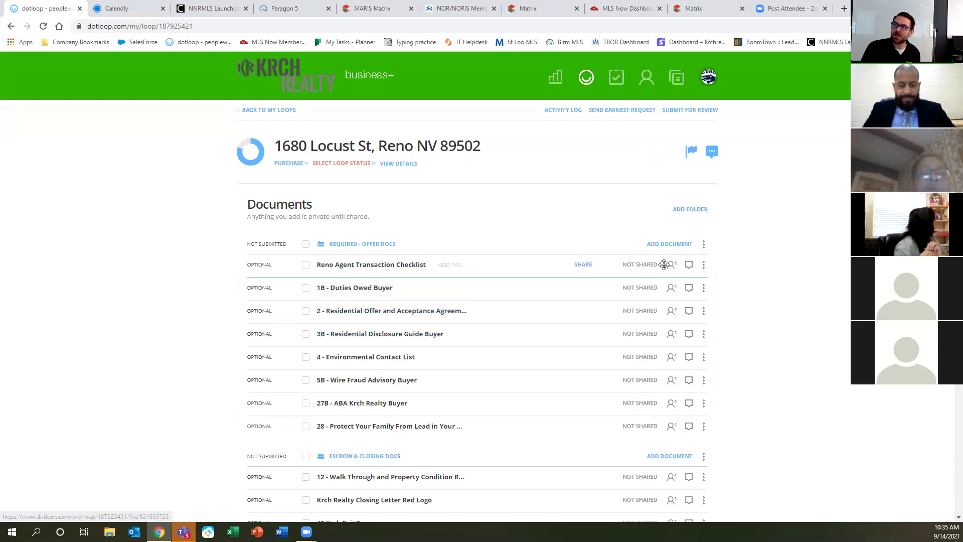
pyautogui.click(671, 245)
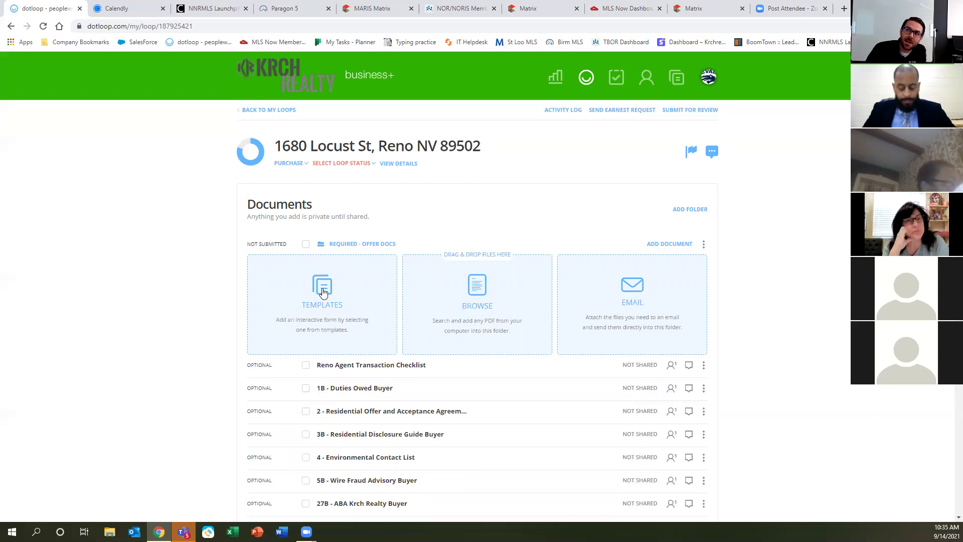
pyautogui.click(324, 292)
pyautogui.scroll(-2, 368, 335)
pyautogui.click(356, 352)
pyautogui.click(358, 351)
pyautogui.click(358, 351)
pyautogui.click(358, 352)
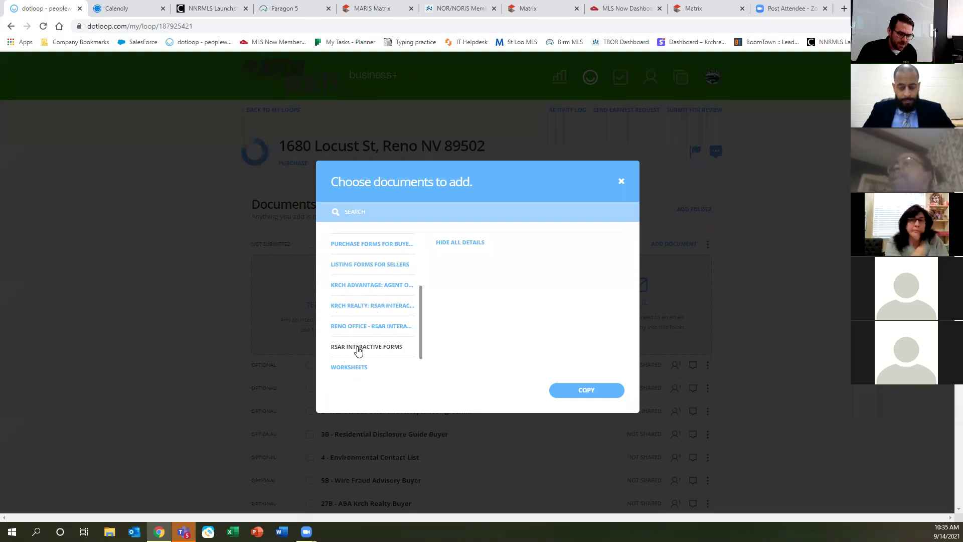
pyautogui.click(358, 351)
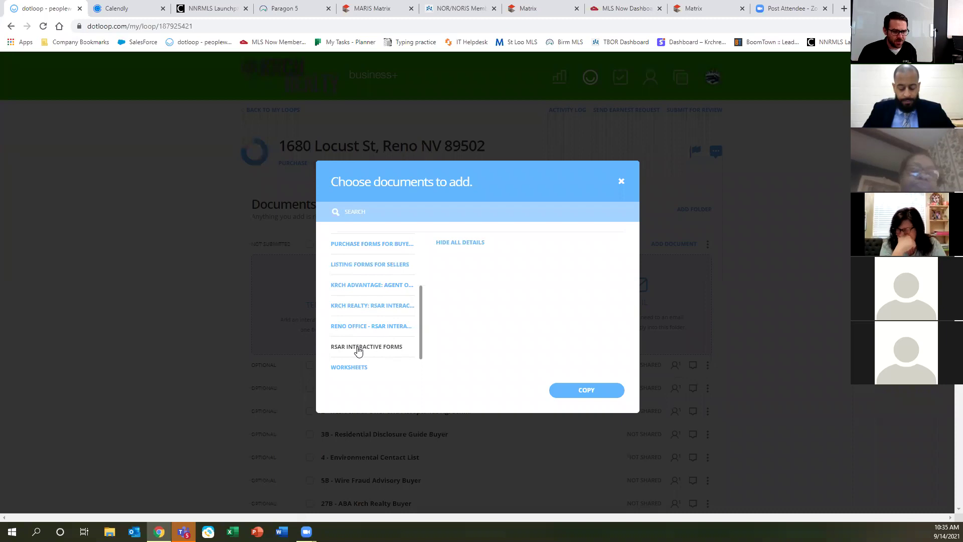
pyautogui.click(358, 351)
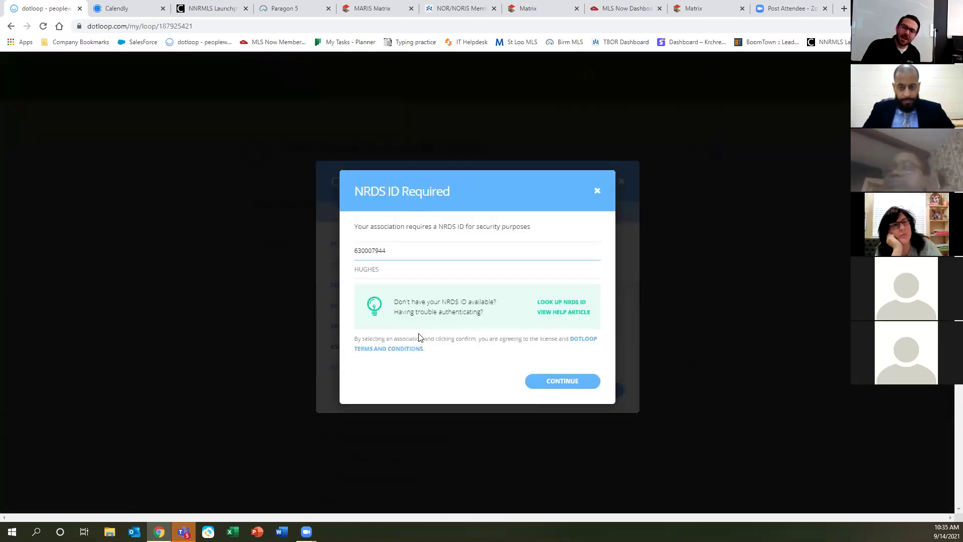
pyautogui.moveTo(382, 251); pyautogui.dragTo(334, 250)
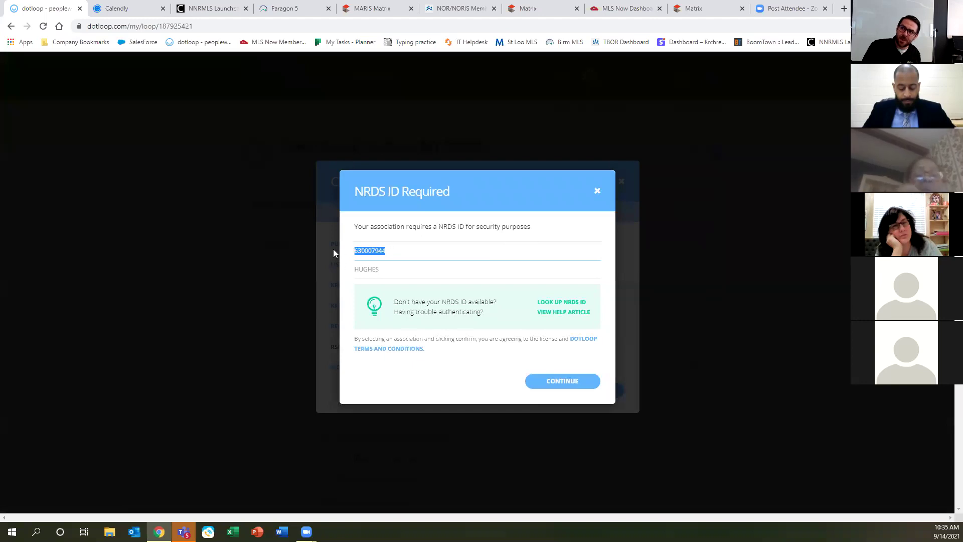
pyautogui.click(597, 191)
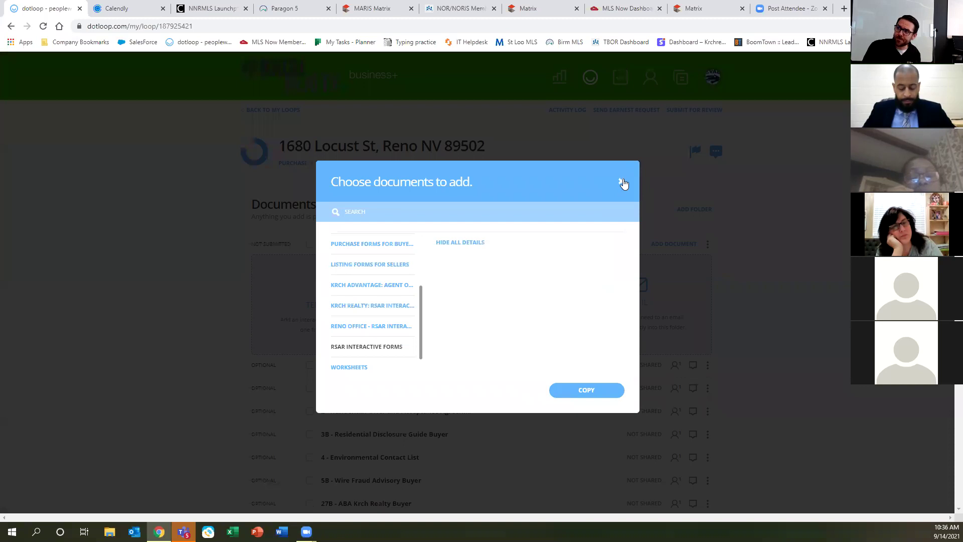
pyautogui.click(621, 181)
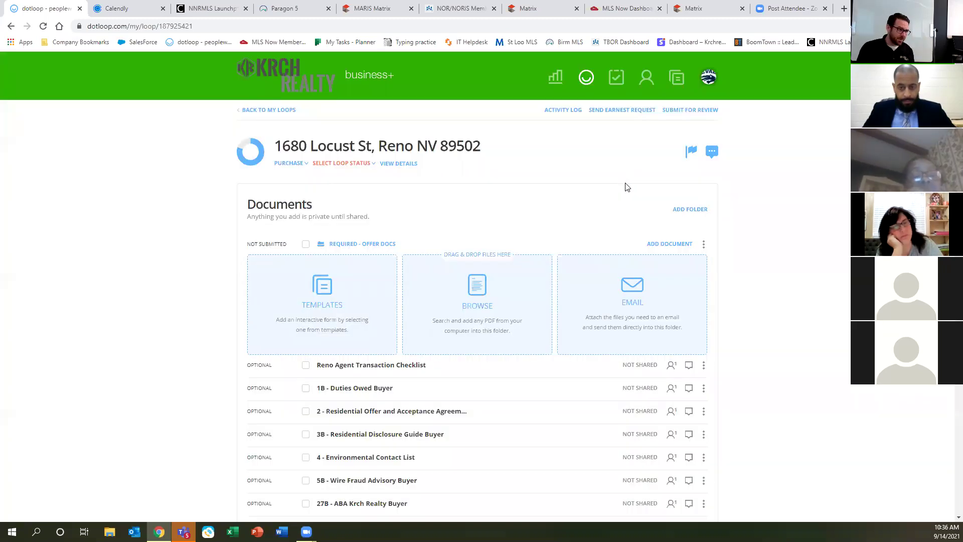
# Upload the Desktop PDF 'Protect Your Family From Lead in Your Home' into Required - Offer Docs.
pyautogui.click(479, 298)
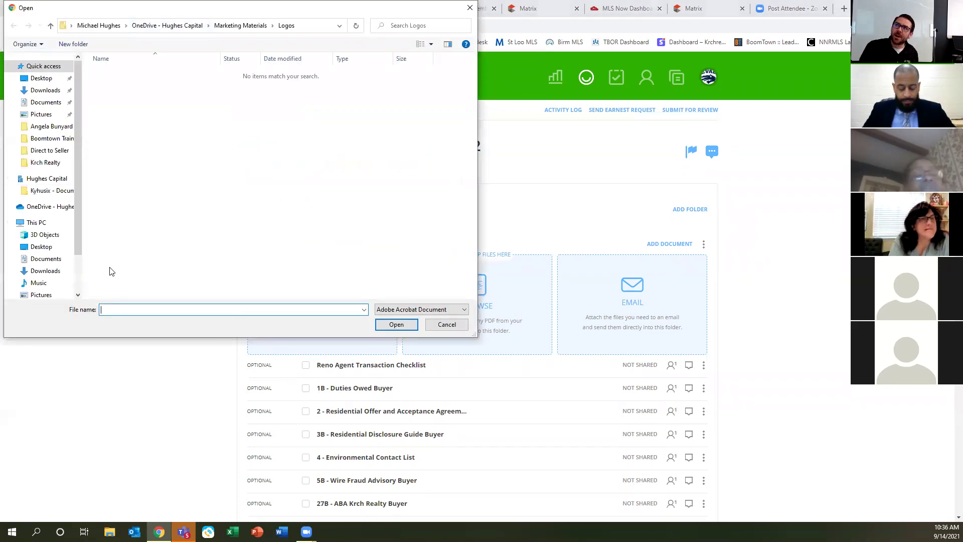
pyautogui.click(46, 164)
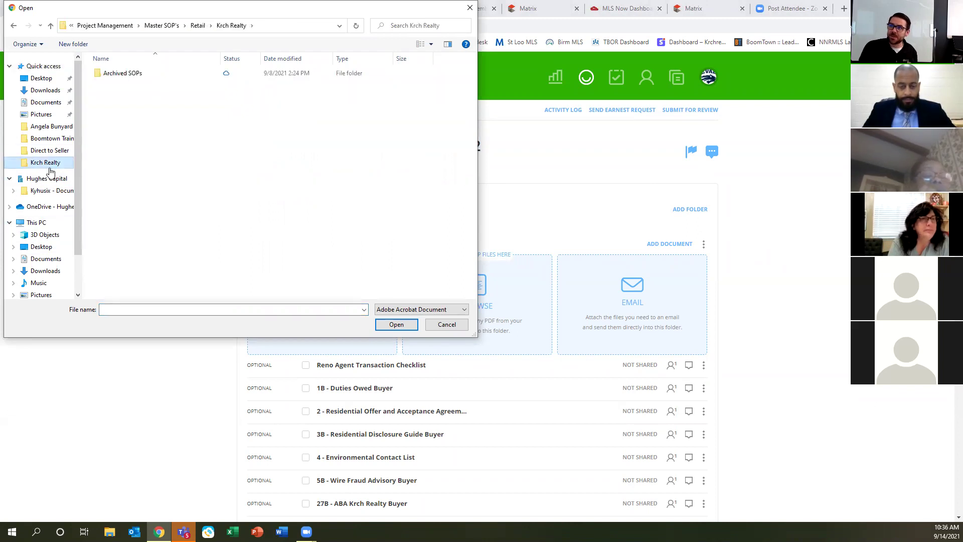
pyautogui.click(39, 80)
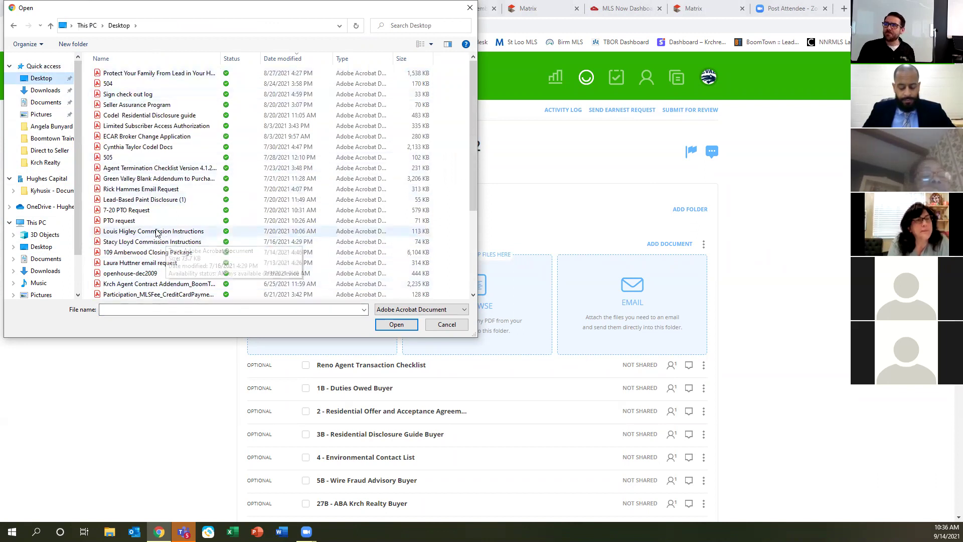
pyautogui.doubleClick(139, 74)
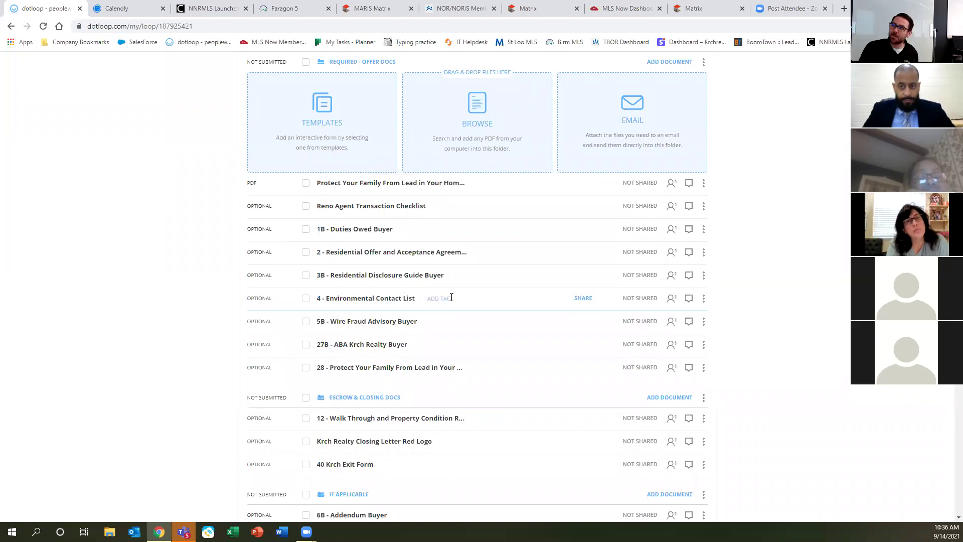
pyautogui.scroll(3, 630, 253)
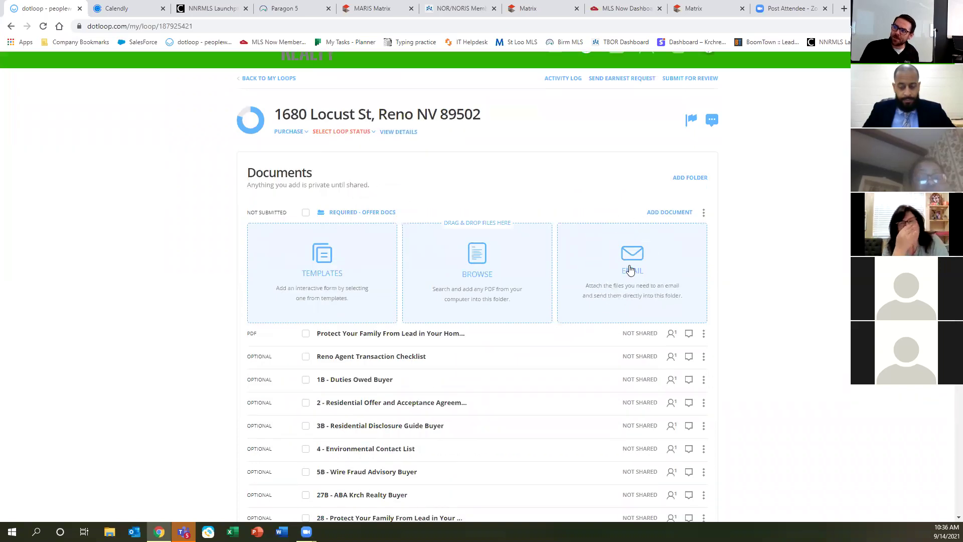
pyautogui.click(630, 268)
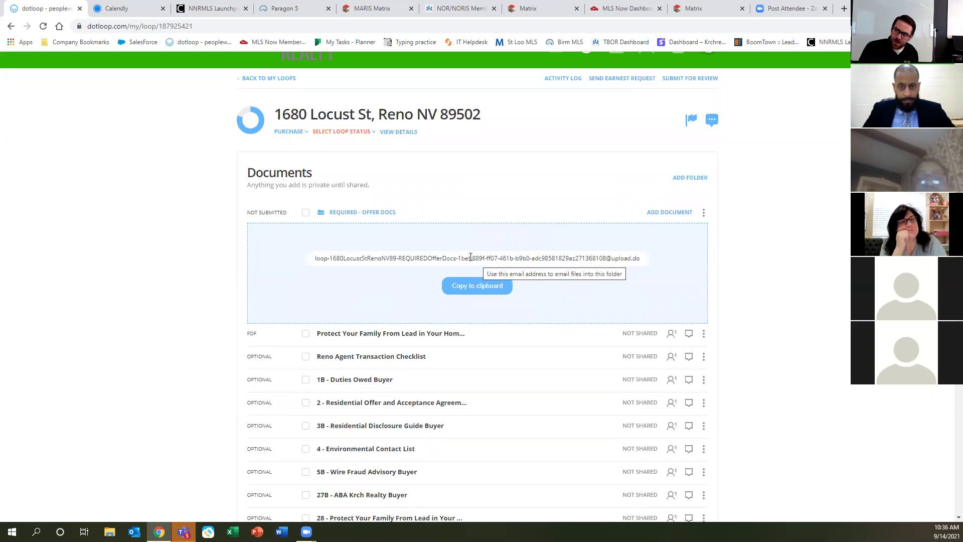
pyautogui.click(471, 258)
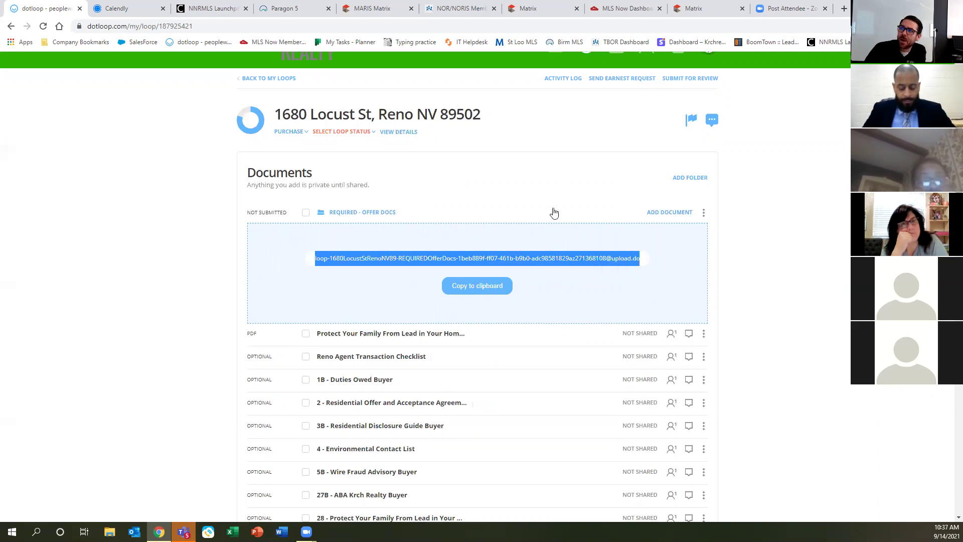
pyautogui.click(541, 200)
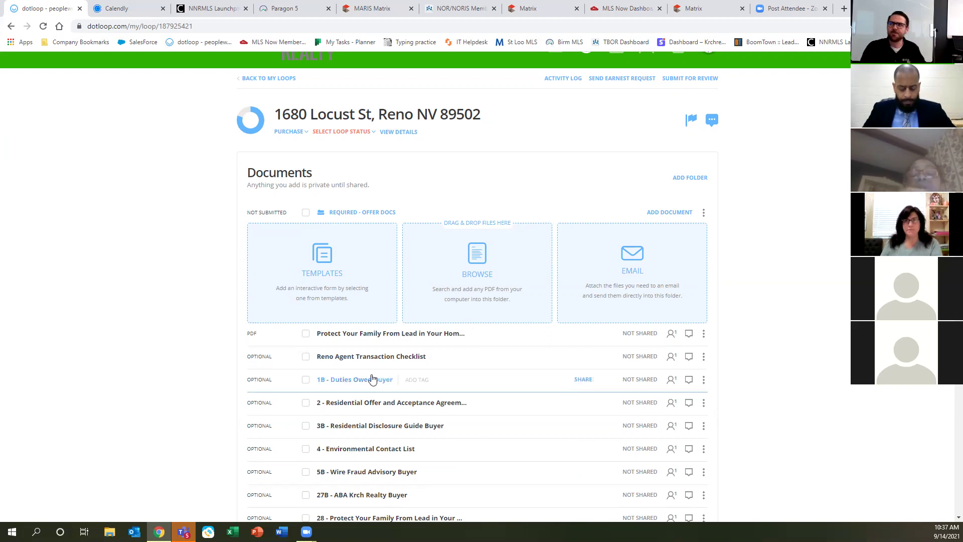
# Open the 1B - Duties Owed Buyer form and autofill it with Buyer 2 set to No One.
pyautogui.press('ctrl')
pyautogui.press('ctrl')
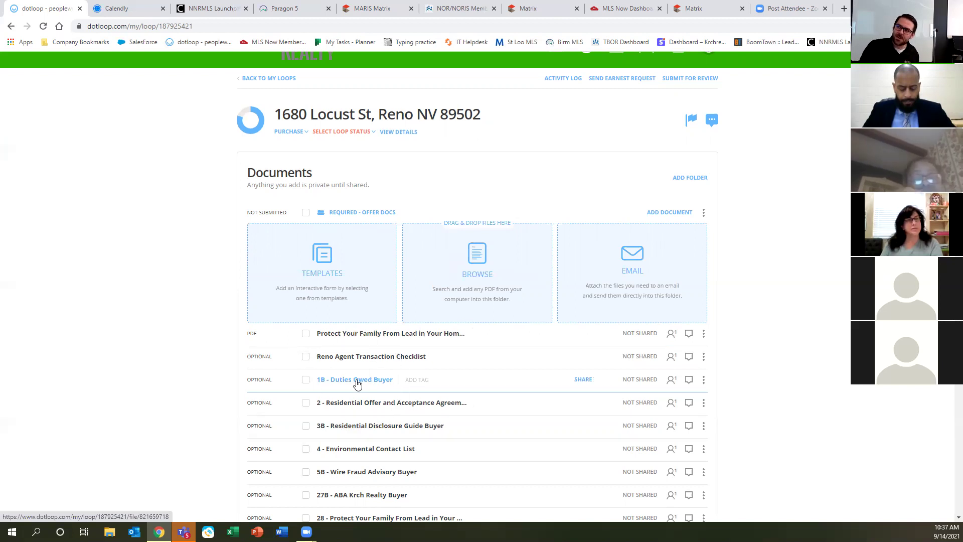
pyautogui.click(357, 384)
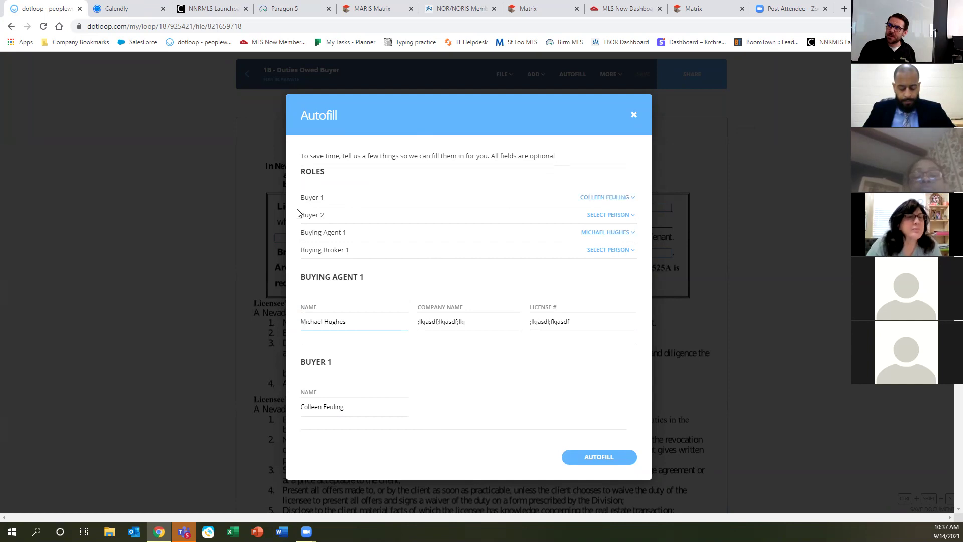
pyautogui.click(601, 221)
pyautogui.click(606, 237)
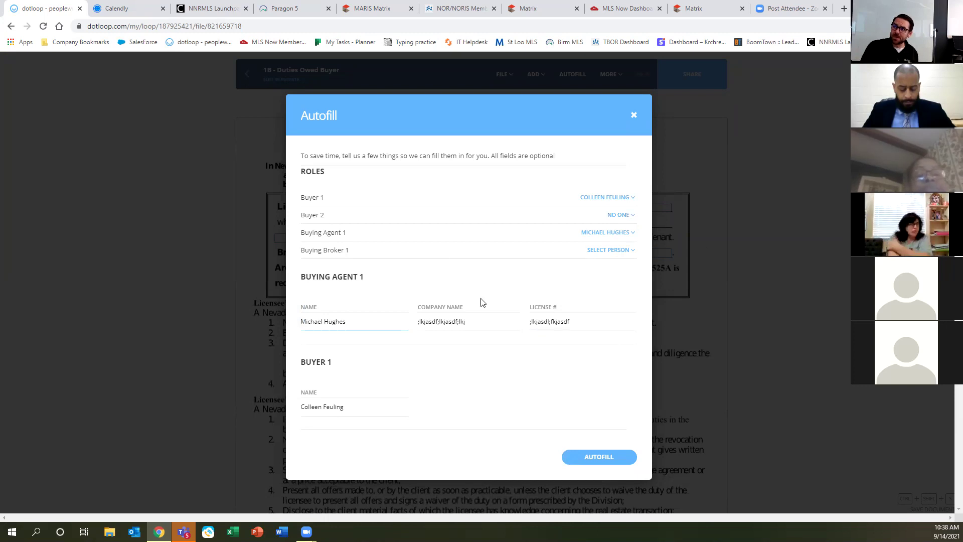
pyautogui.click(615, 250)
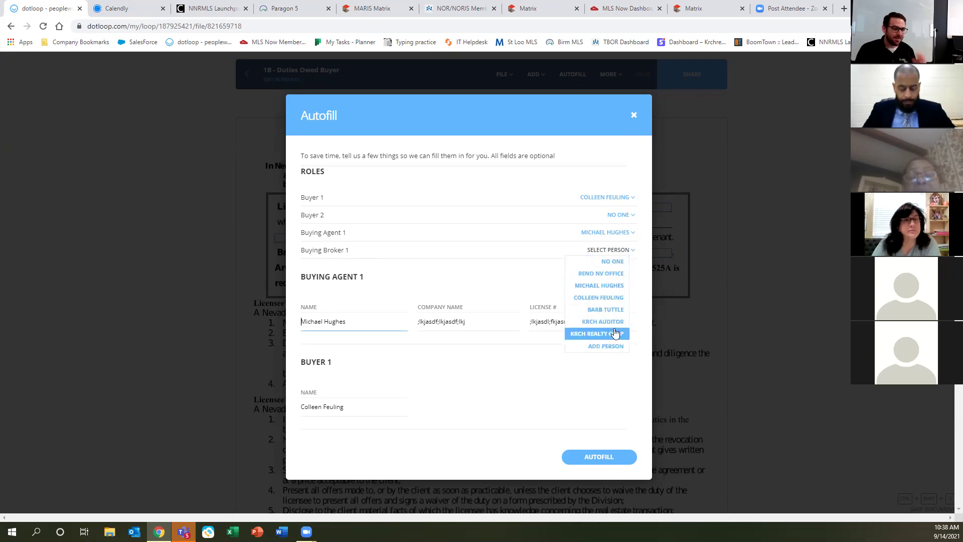
pyautogui.click(637, 295)
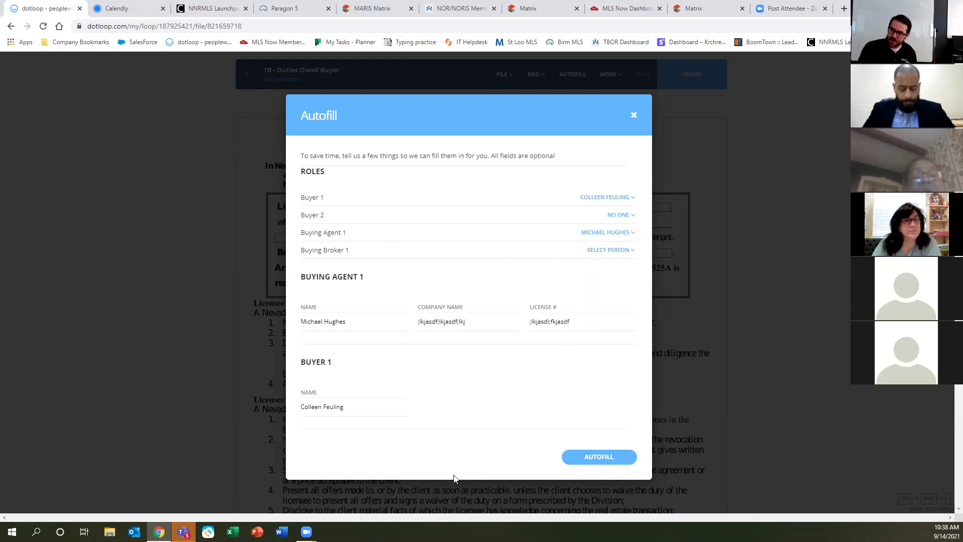
pyautogui.click(600, 457)
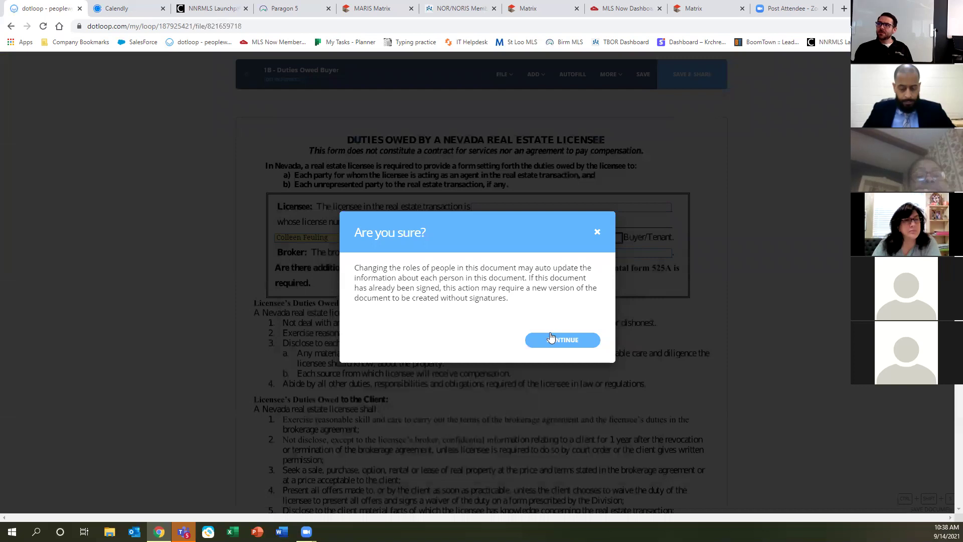
# Apply the autofill and replace the placeholder license number with the licensee's license number.
pyautogui.click(551, 339)
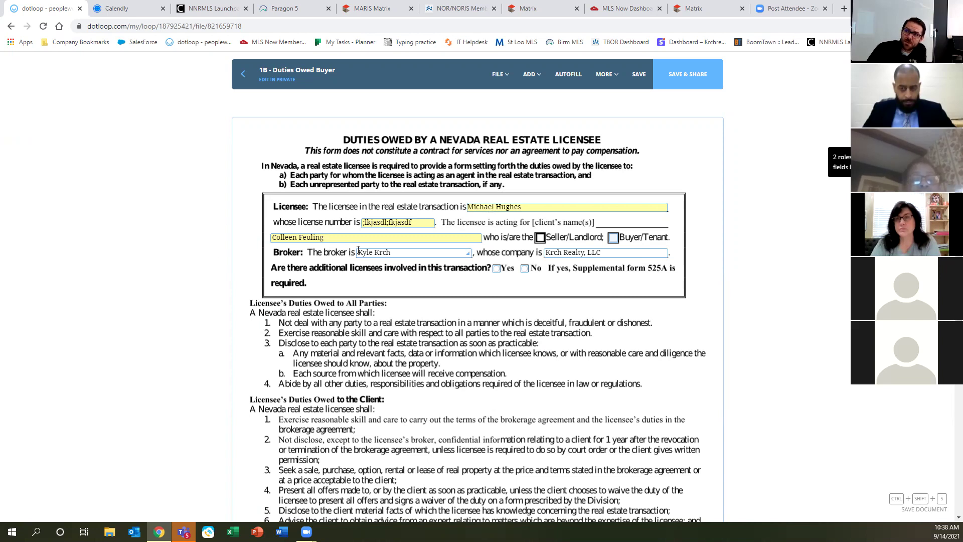
pyautogui.moveTo(420, 223); pyautogui.dragTo(290, 221)
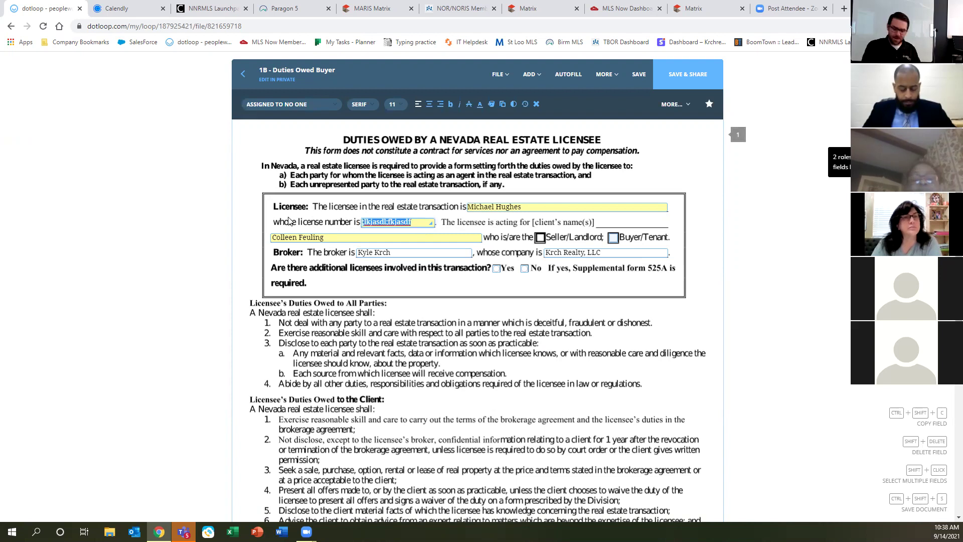
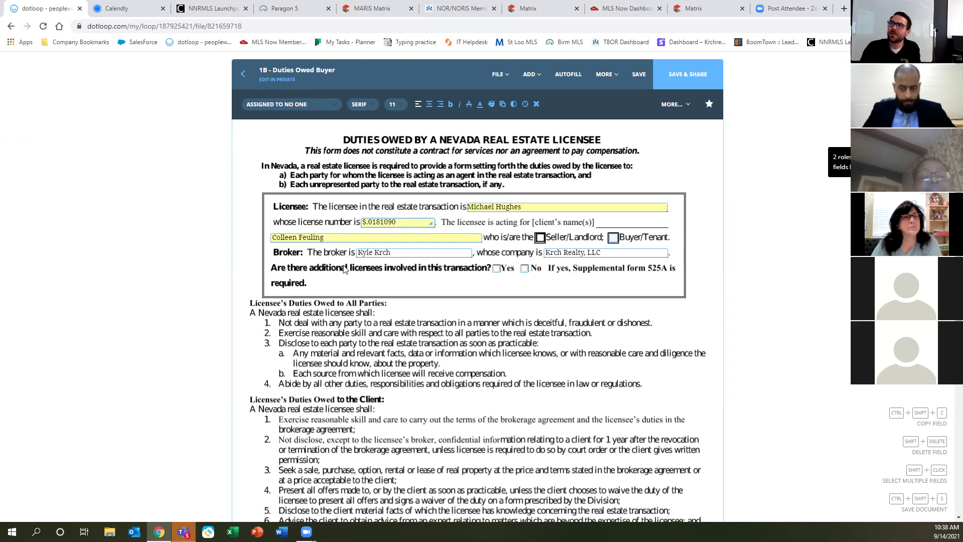
pyautogui.click(434, 280)
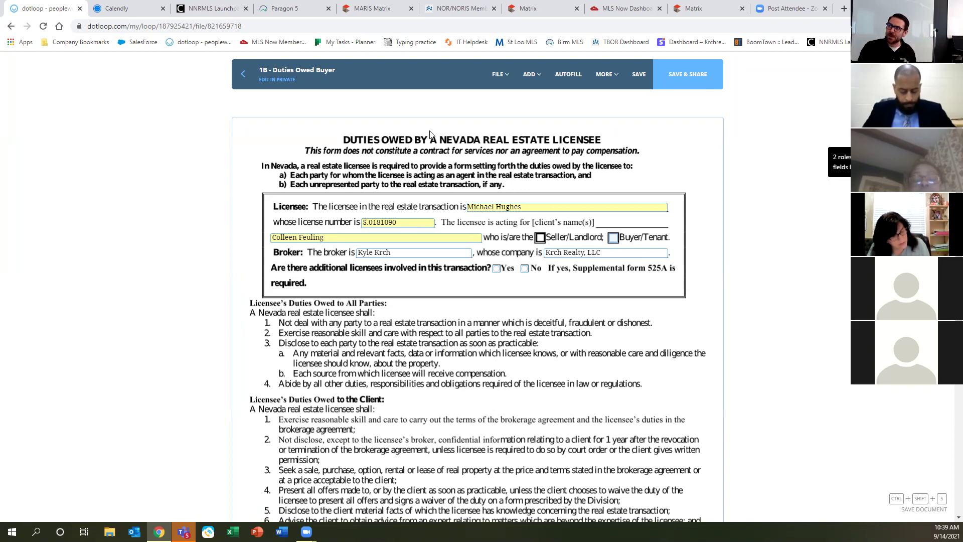
# Mark the client as Buyer/Tenant and answer No to additional licensees.
pyautogui.click(614, 239)
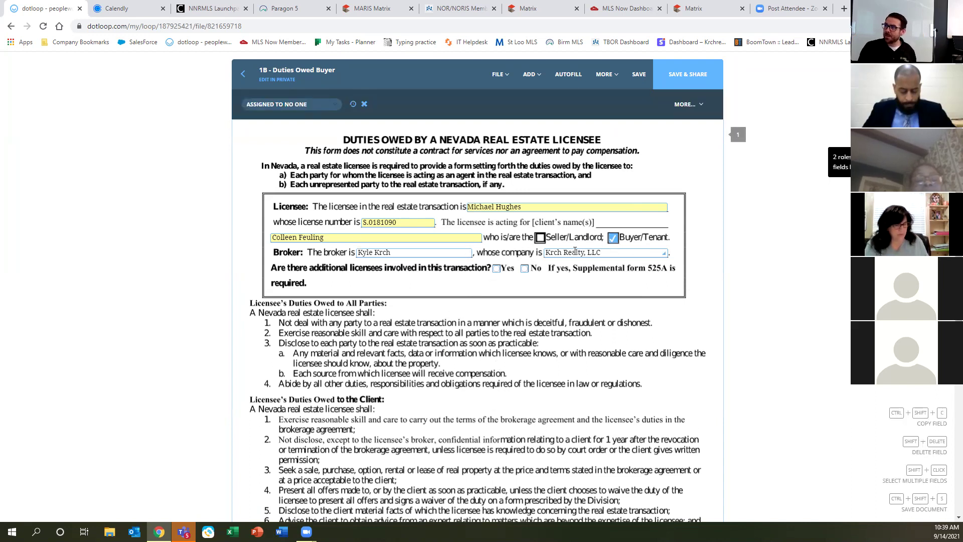
pyautogui.click(525, 272)
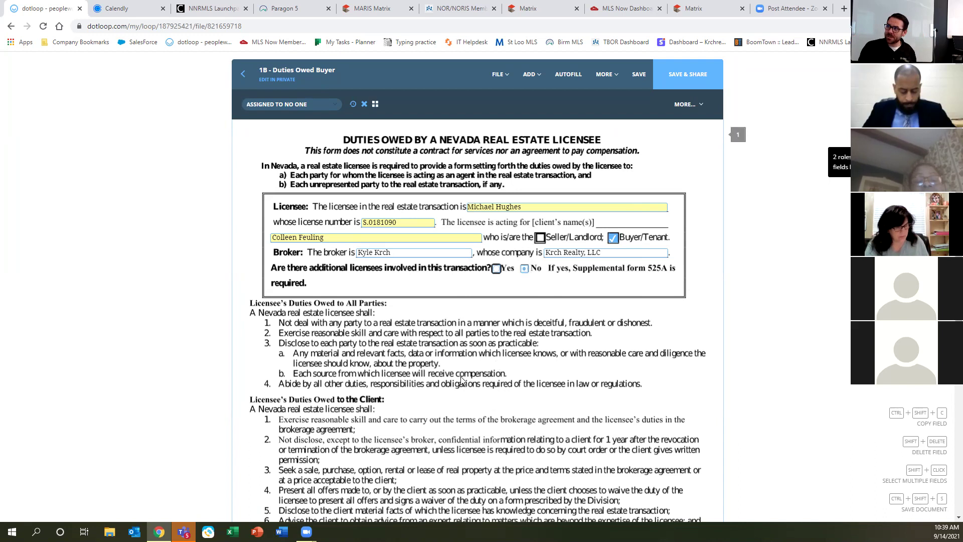
pyautogui.scroll(-6, 459, 378)
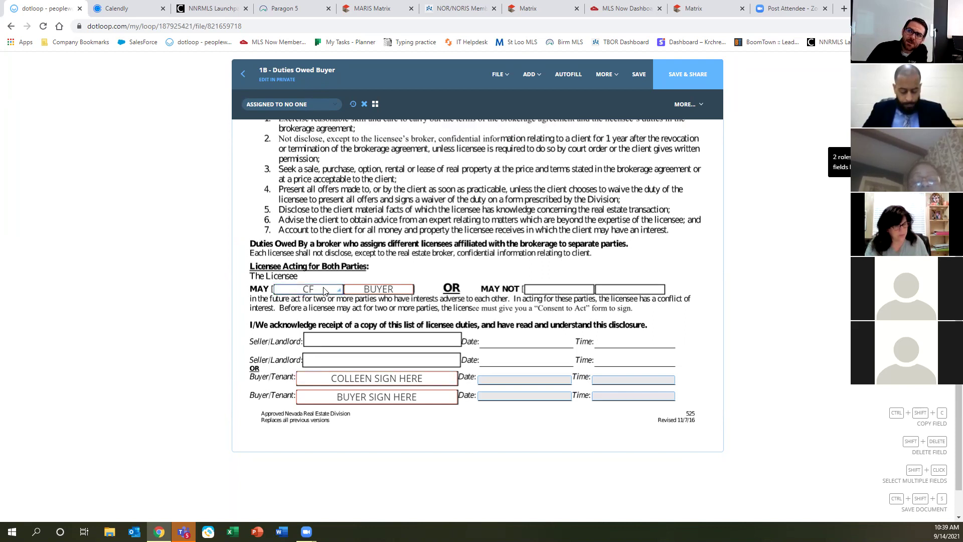
# Move the client's CF initials into MAY NOT, adjust the signature field, and delete the BUYER field.
pyautogui.moveTo(330, 295); pyautogui.dragTo(583, 290)
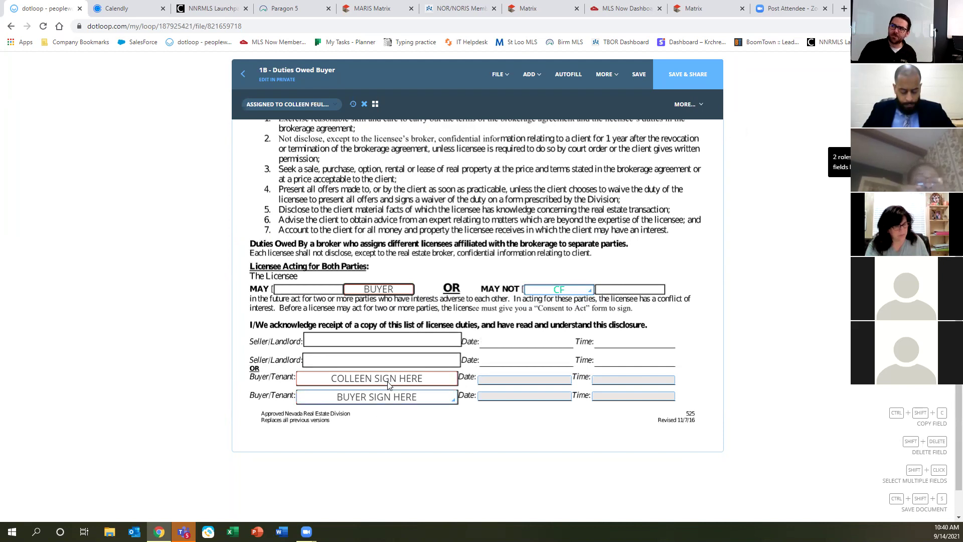
pyautogui.moveTo(389, 386)
pyautogui.mouseDown()
pyautogui.moveTo(409, 361)
pyautogui.moveTo(390, 379)
pyautogui.mouseUp()
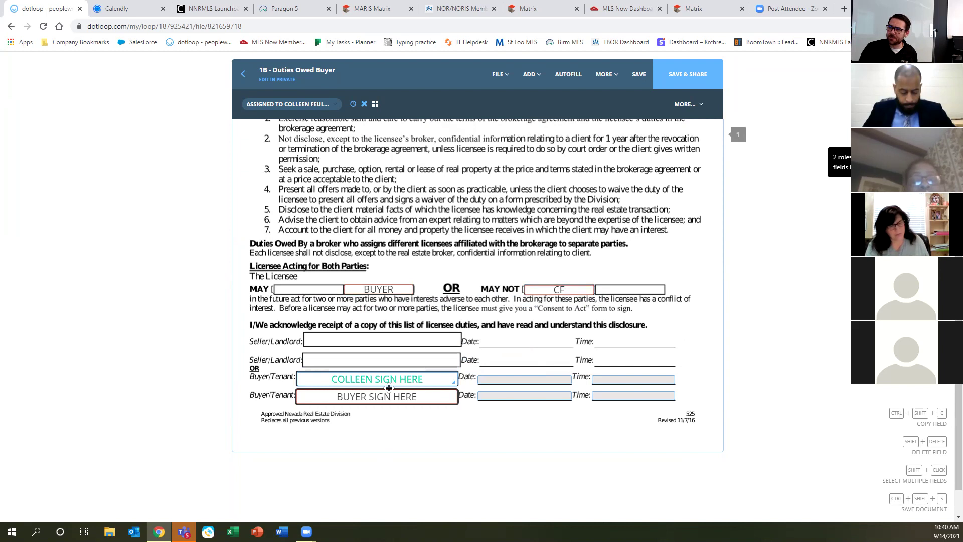
pyautogui.click(354, 292)
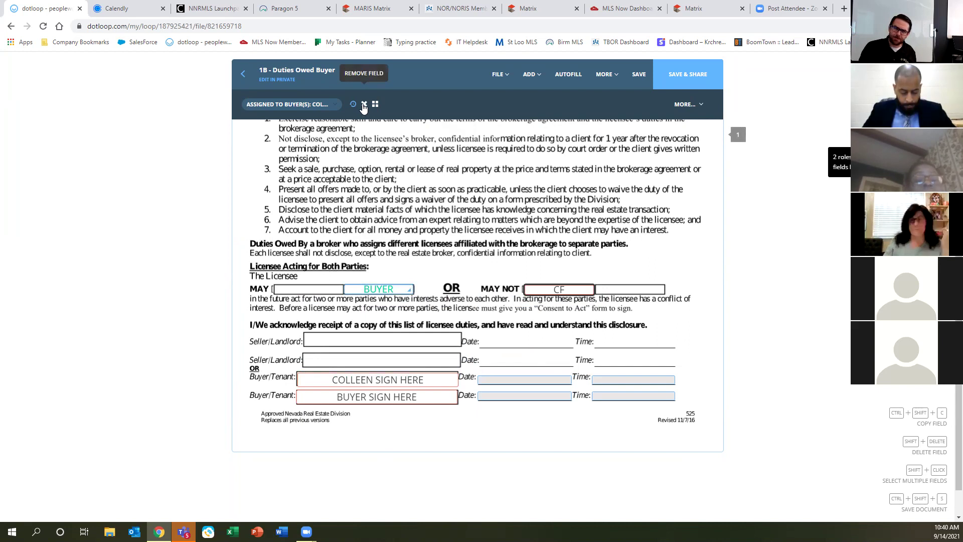
pyautogui.click(364, 104)
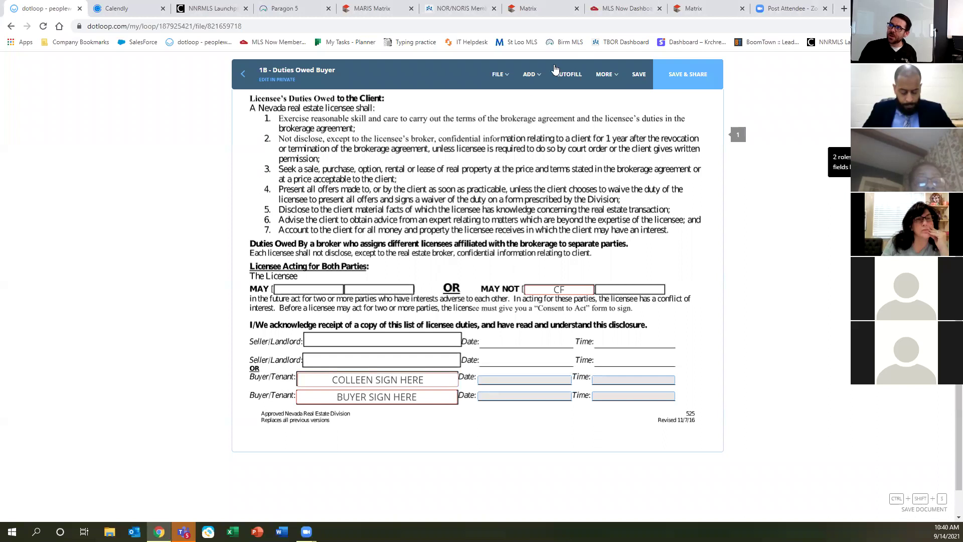
# Place three initials fields beside duty item 3.
pyautogui.click(528, 75)
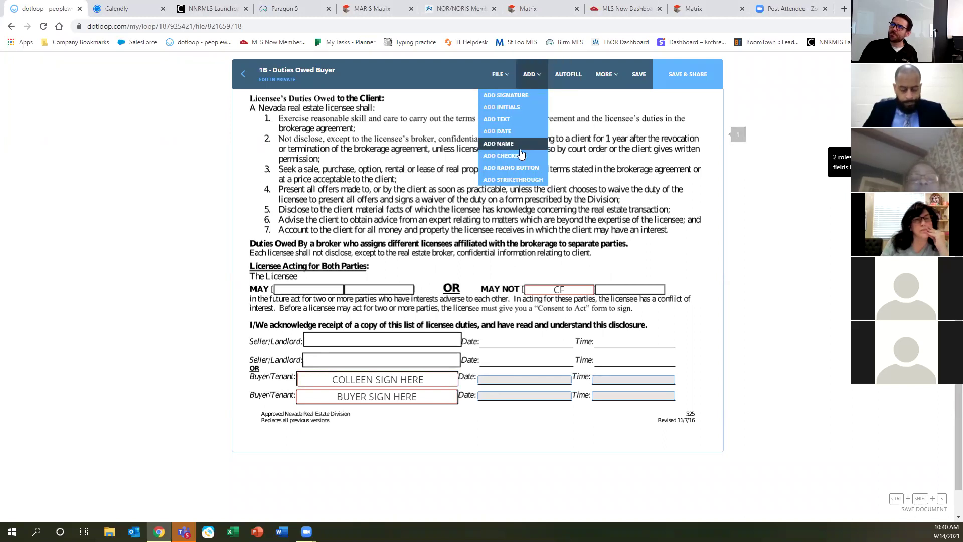
pyautogui.click(511, 108)
pyautogui.click(413, 174)
pyautogui.click(531, 74)
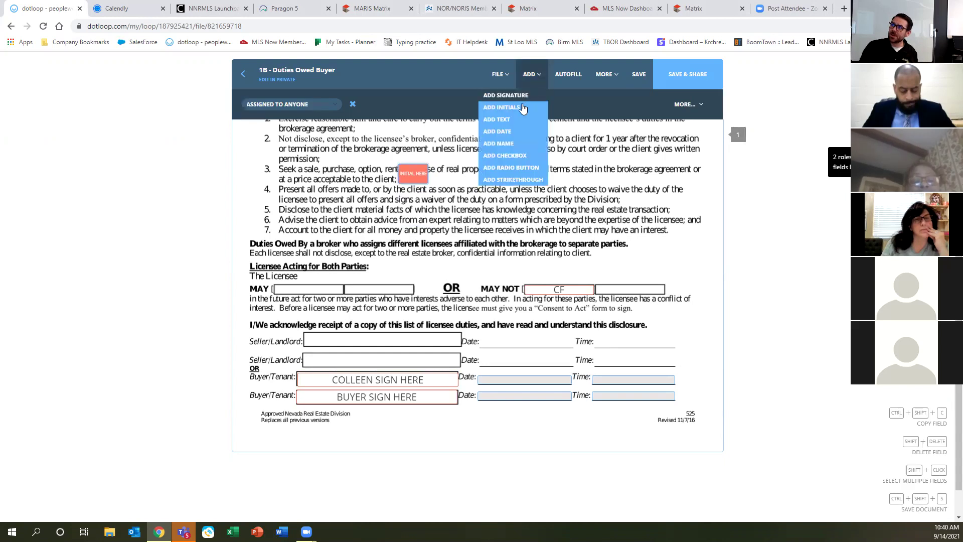
pyautogui.click(521, 107)
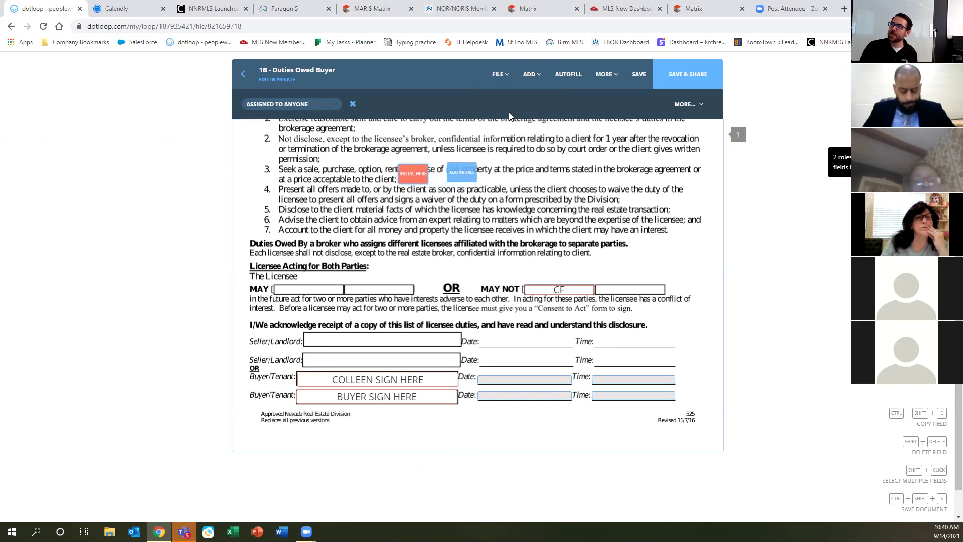
pyautogui.click(531, 75)
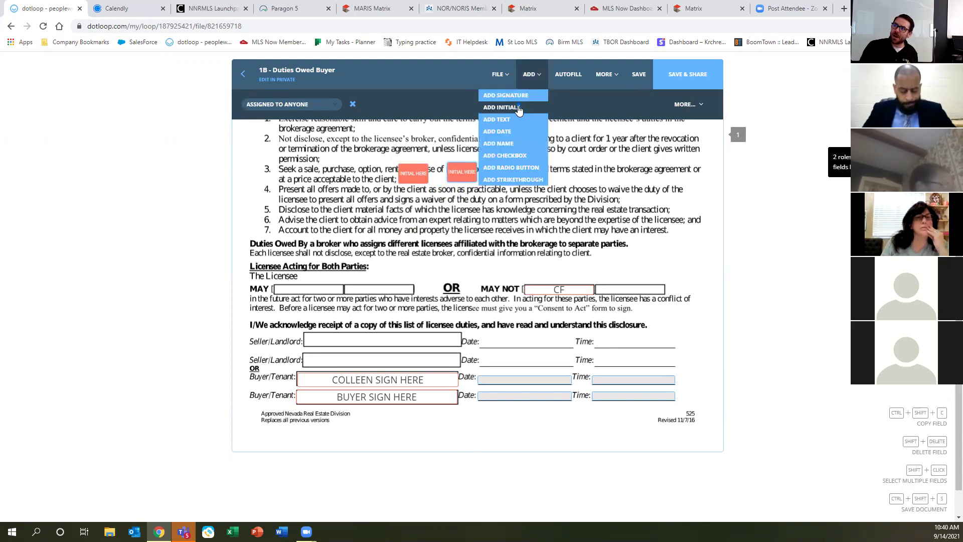
pyautogui.click(519, 109)
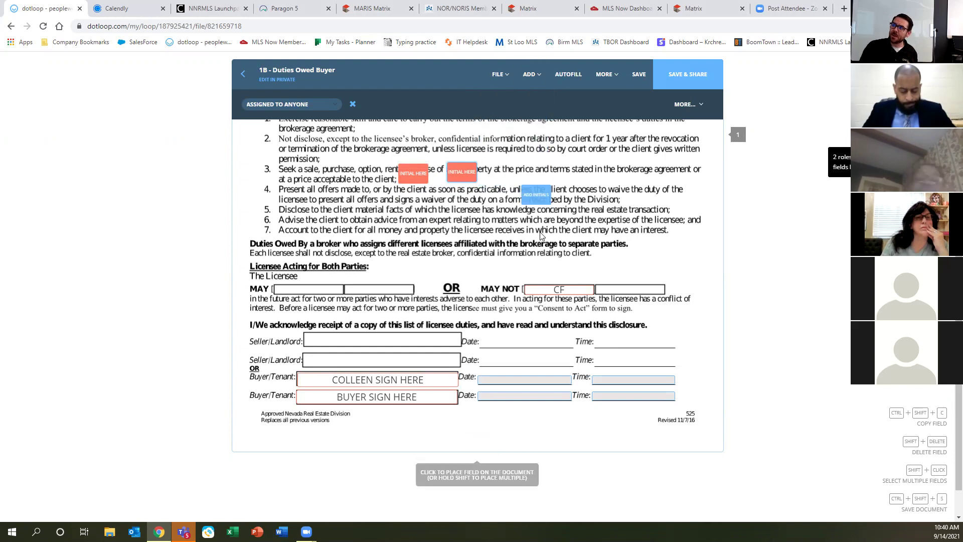
pyautogui.click(506, 184)
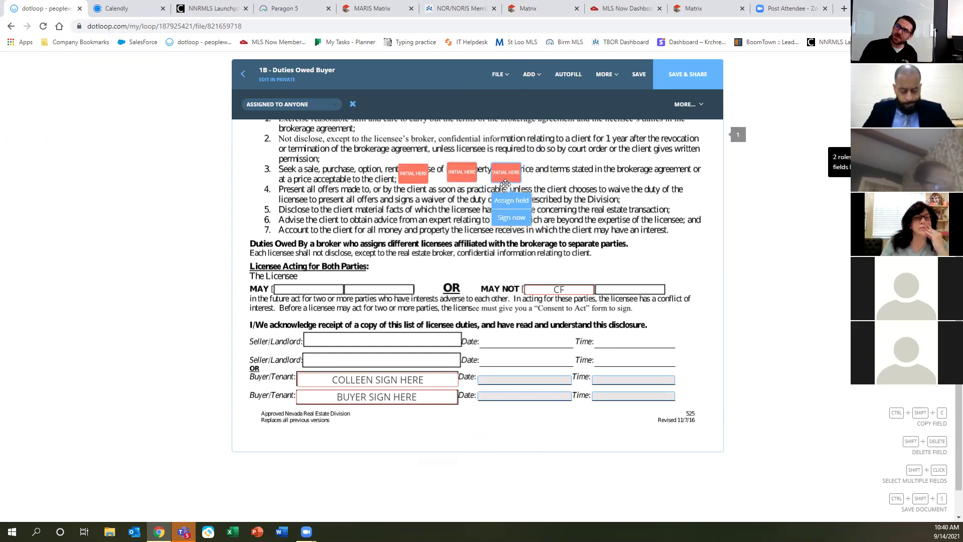
pyautogui.click(441, 249)
# Assign the three item-3 initials fields to the buyer client.
pyautogui.moveTo(365, 134); pyautogui.dragTo(589, 244)
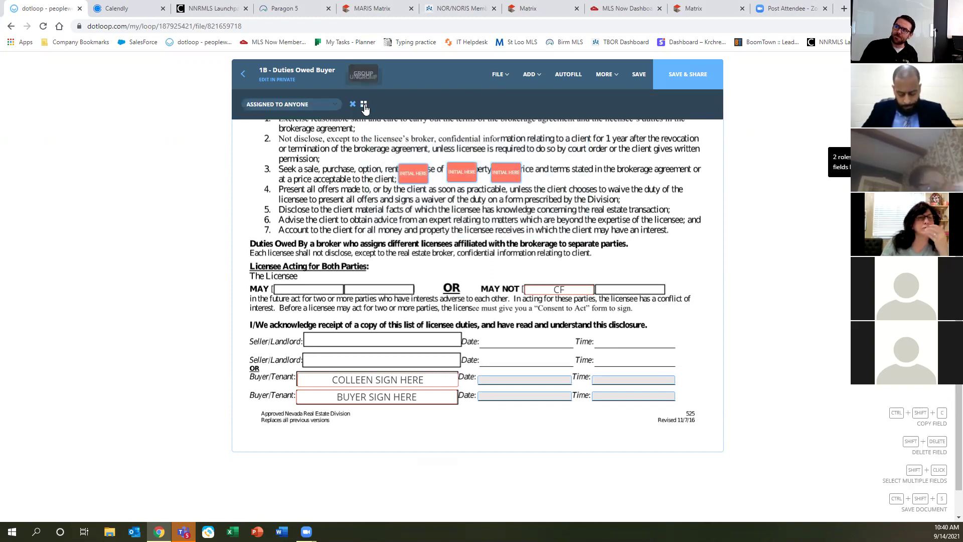
pyautogui.moveTo(521, 186)
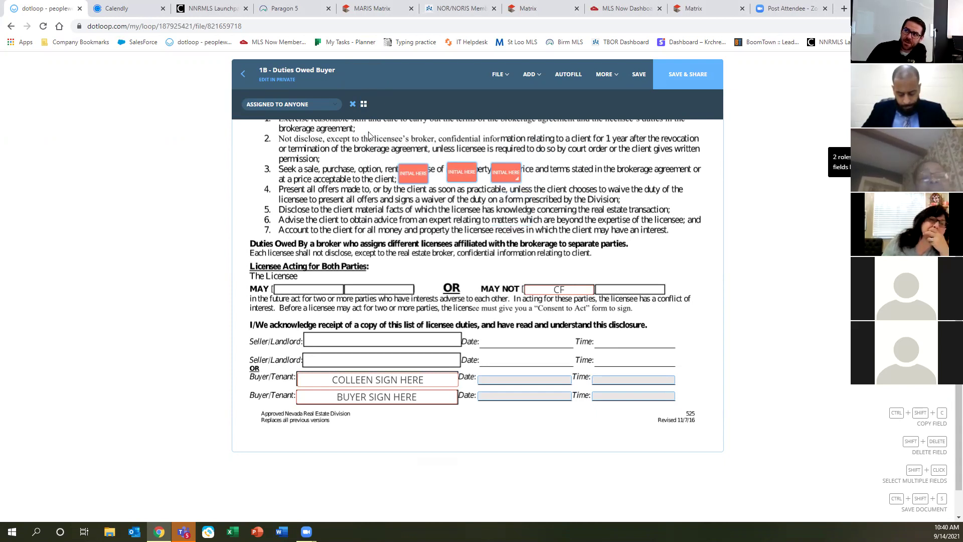
pyautogui.click(305, 105)
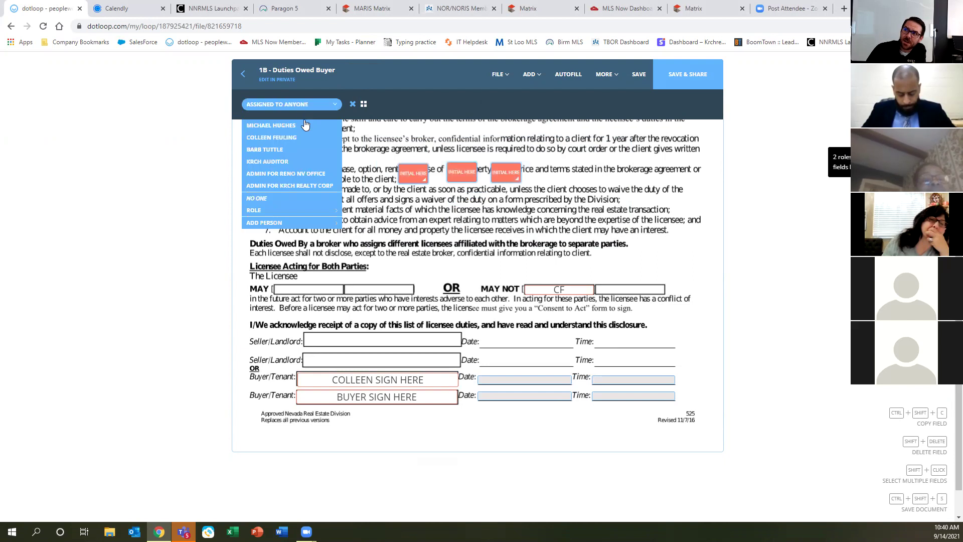
pyautogui.click(295, 137)
pyautogui.click(337, 244)
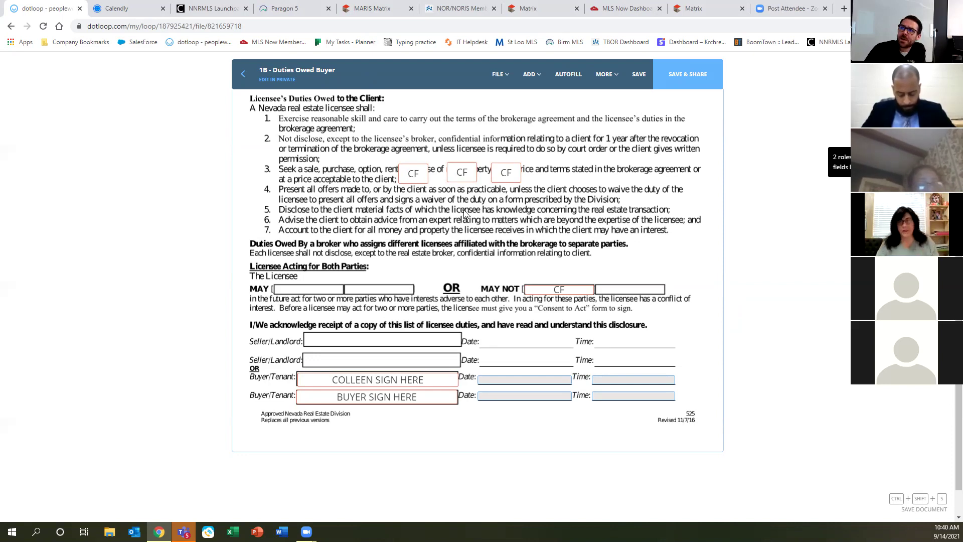
pyautogui.moveTo(359, 122); pyautogui.dragTo(632, 251)
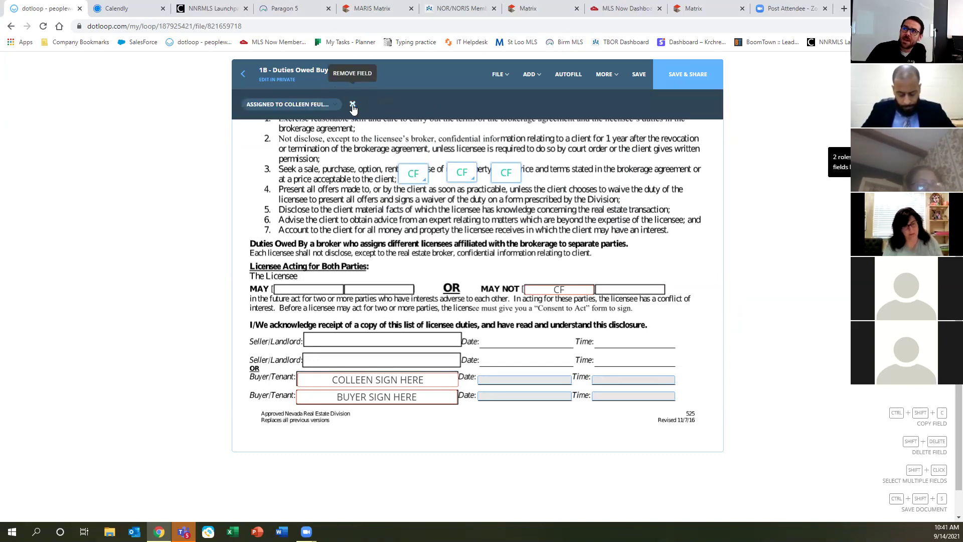
# Remove the three item-3 initials fields and bring up the ADD field-type list.
pyautogui.click(352, 105)
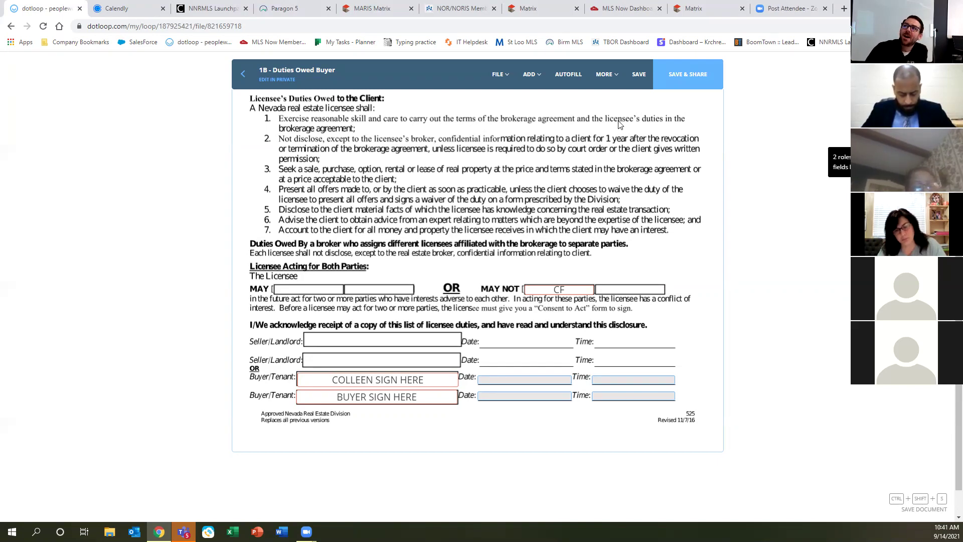
pyautogui.click(531, 76)
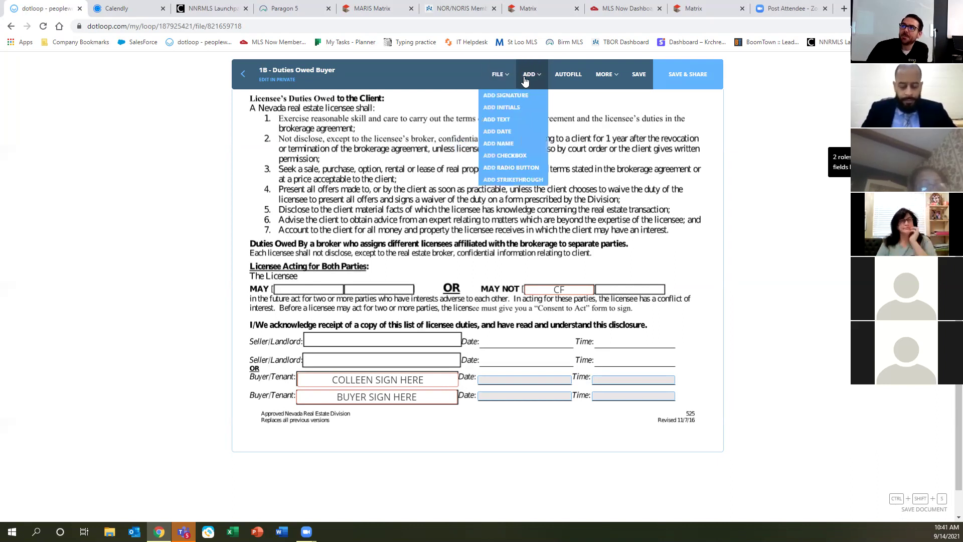
# Place two radio buttons and a checkbox beside the client duties list, the checkbox at item 5.
pyautogui.click(511, 168)
pyautogui.click(390, 155)
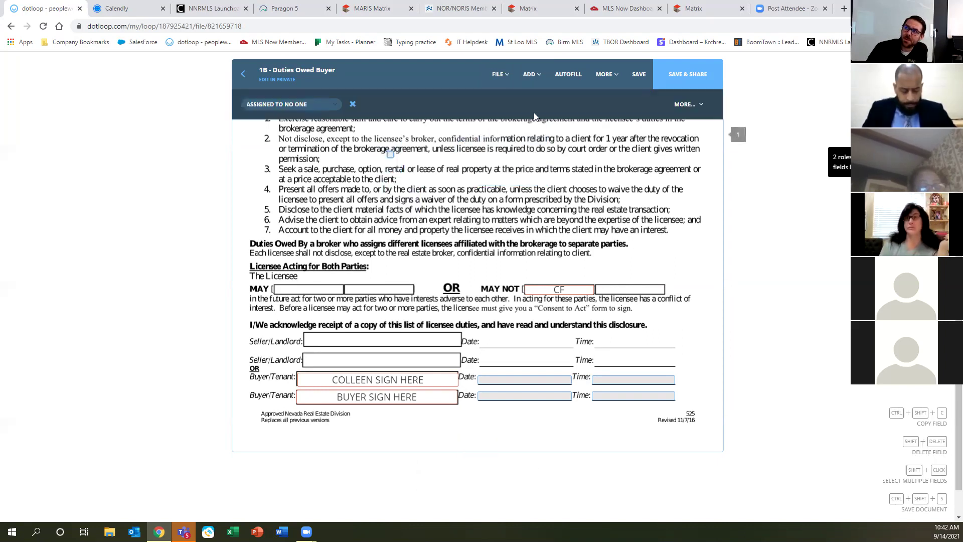
pyautogui.moveTo(532, 75)
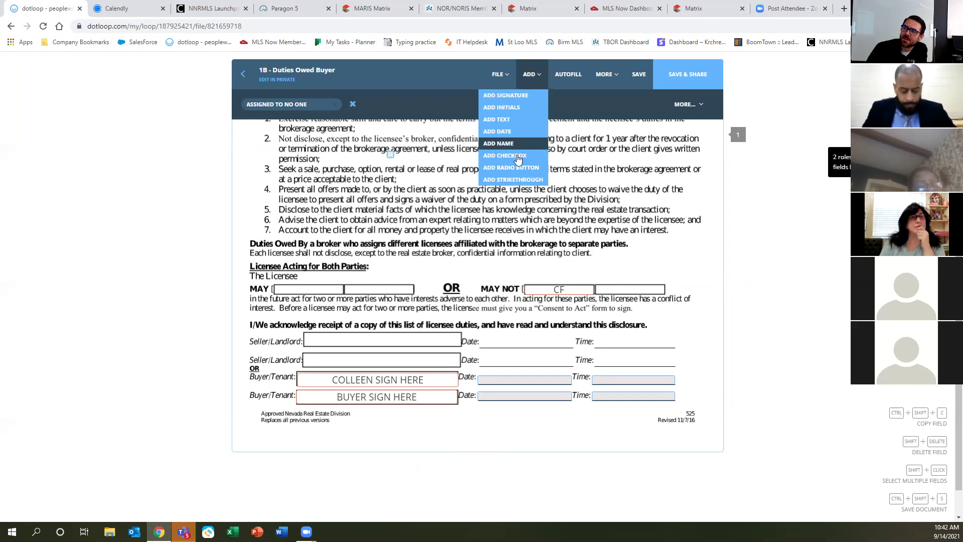
pyautogui.click(518, 167)
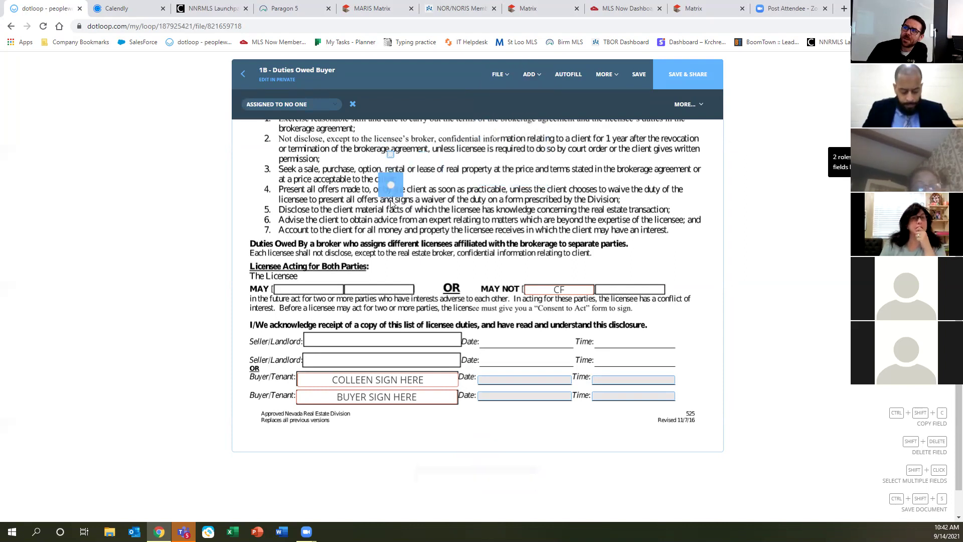
pyautogui.click(391, 183)
pyautogui.moveTo(532, 75)
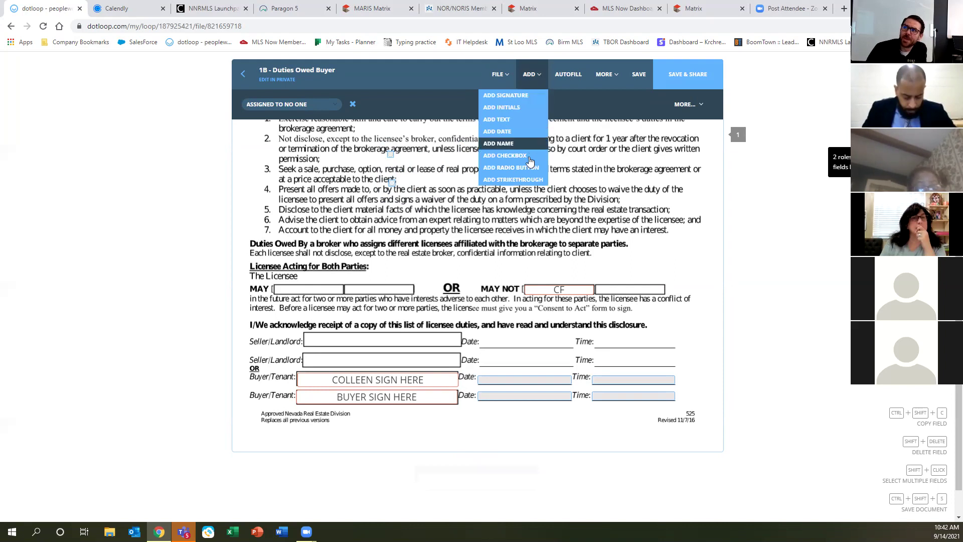
pyautogui.click(506, 156)
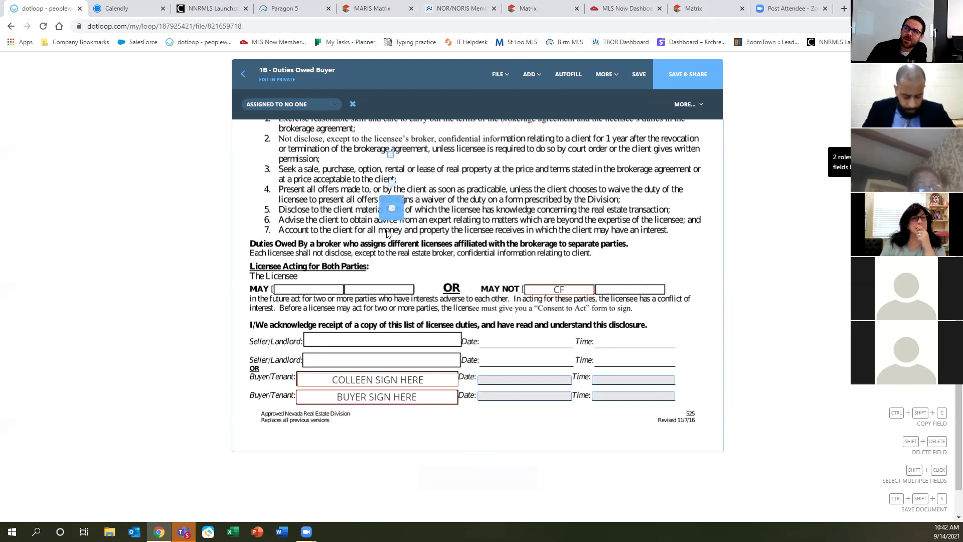
pyautogui.click(392, 229)
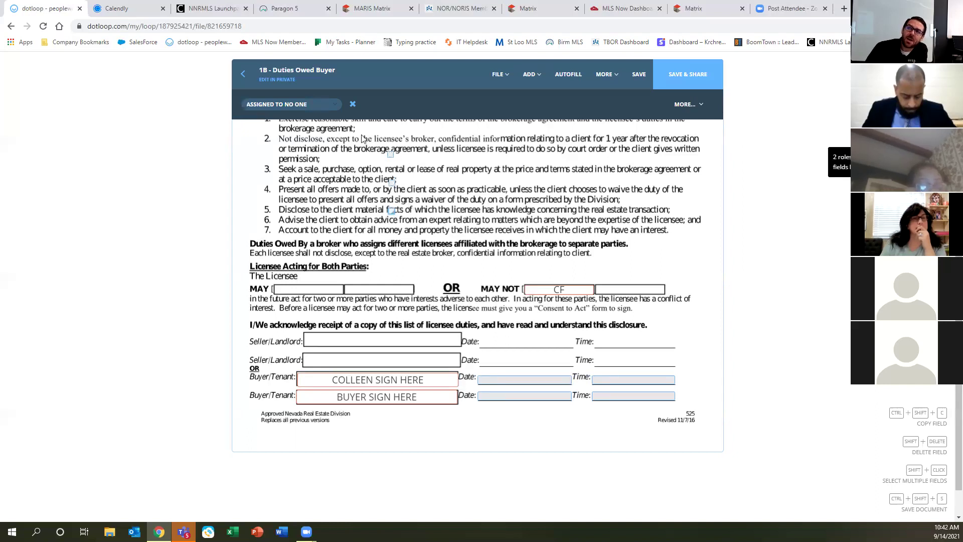
# Assign the new field to the buyer client and marquee-select the fields over the duties text.
pyautogui.click(290, 105)
pyautogui.click(291, 145)
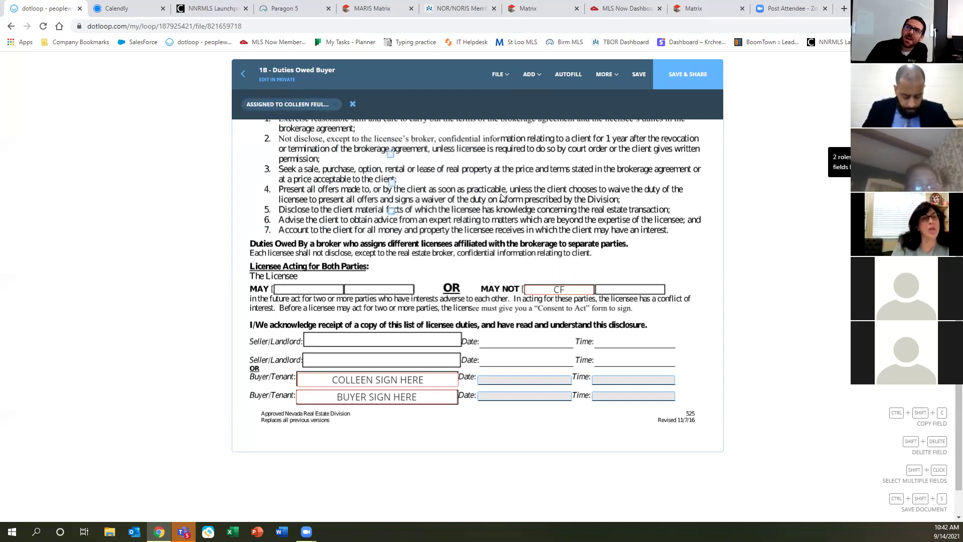
pyautogui.click(498, 195)
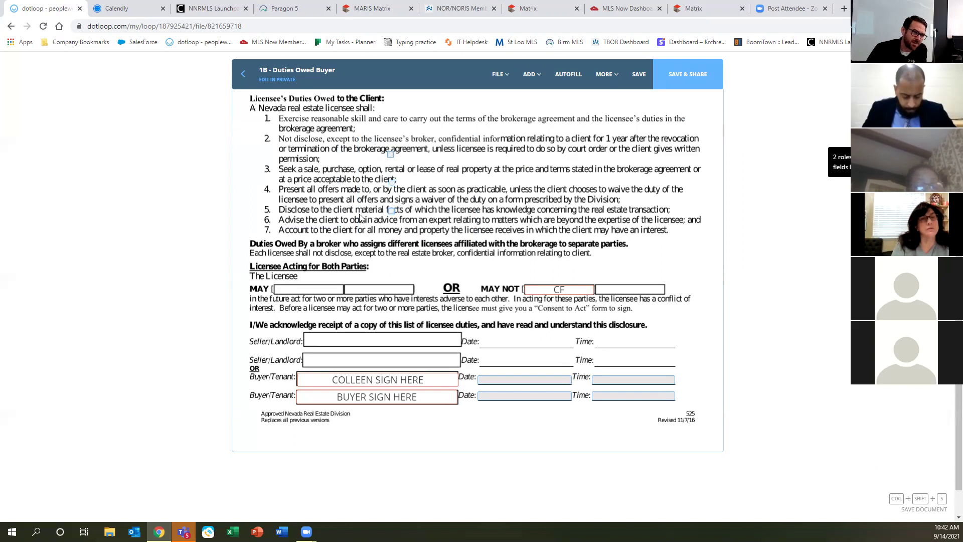
pyautogui.moveTo(351, 138); pyautogui.dragTo(453, 237)
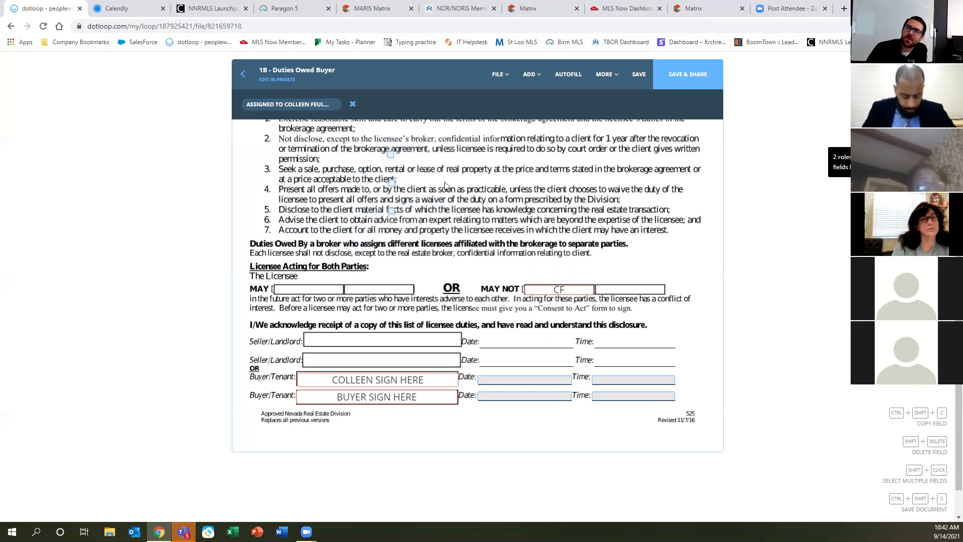
pyautogui.moveTo(362, 124); pyautogui.dragTo(464, 253)
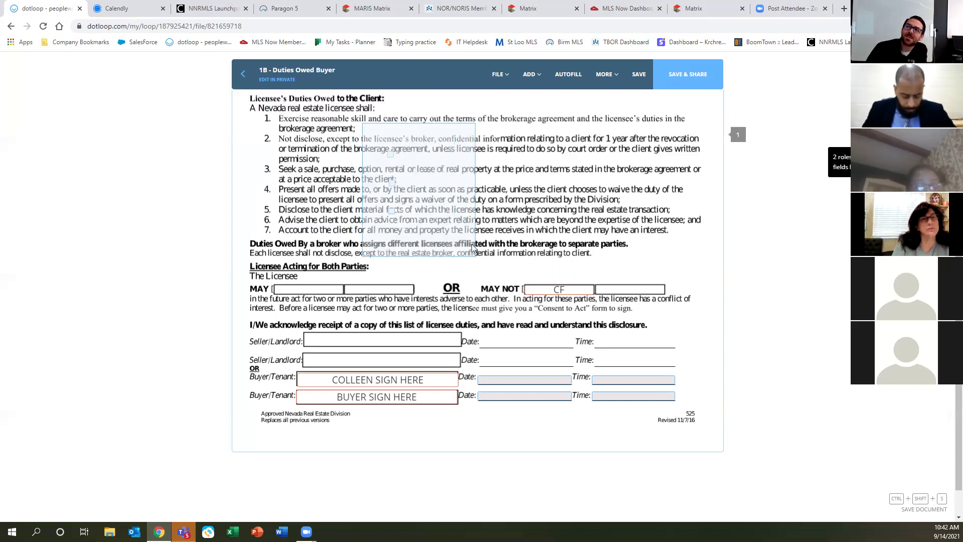
# Add a radio button, a checkbox and another radio button in a row above item 2.
pyautogui.click(352, 105)
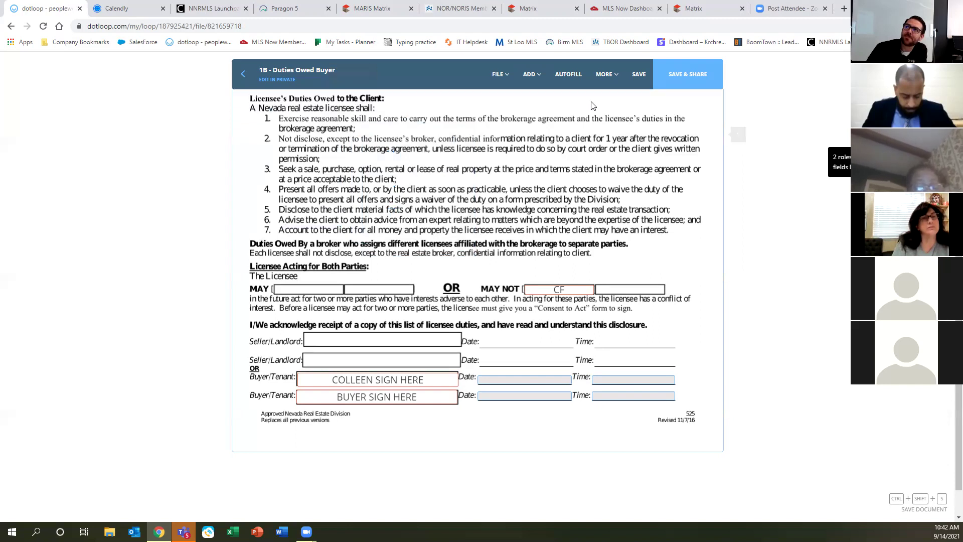
pyautogui.click(530, 74)
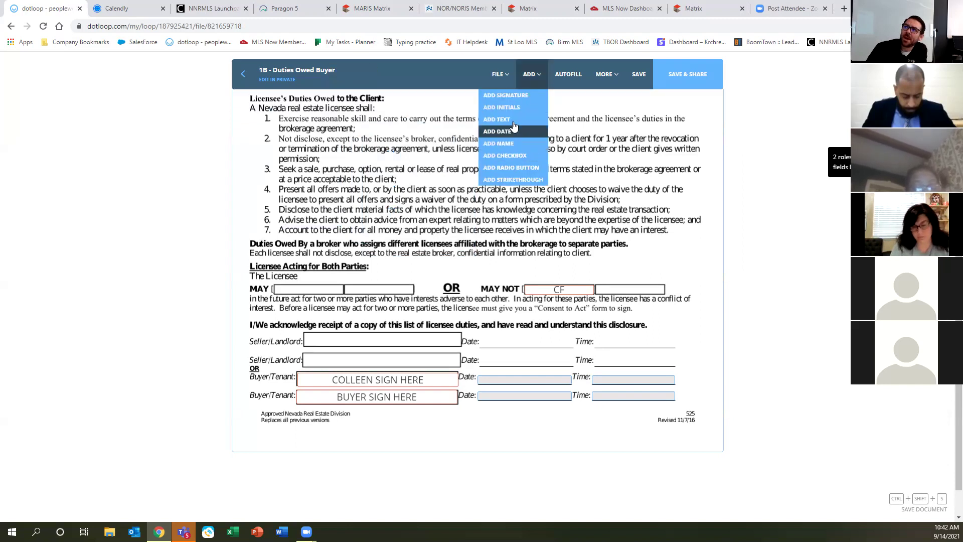
pyautogui.click(512, 168)
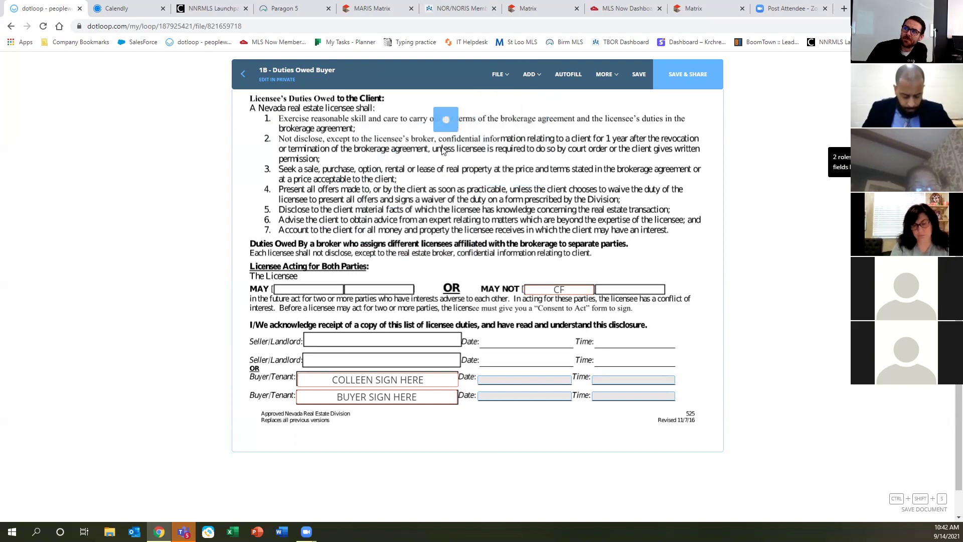
pyautogui.click(442, 131)
pyautogui.click(531, 74)
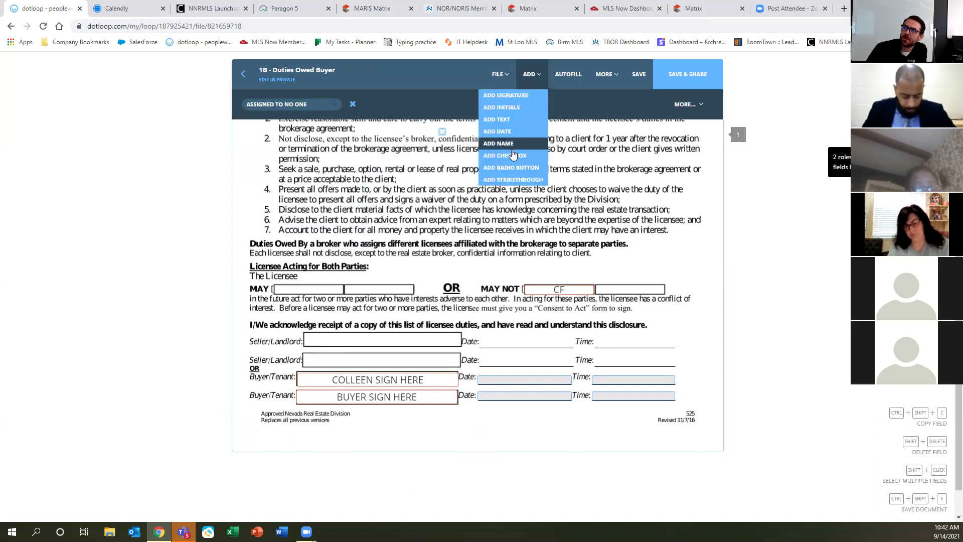
pyautogui.click(502, 155)
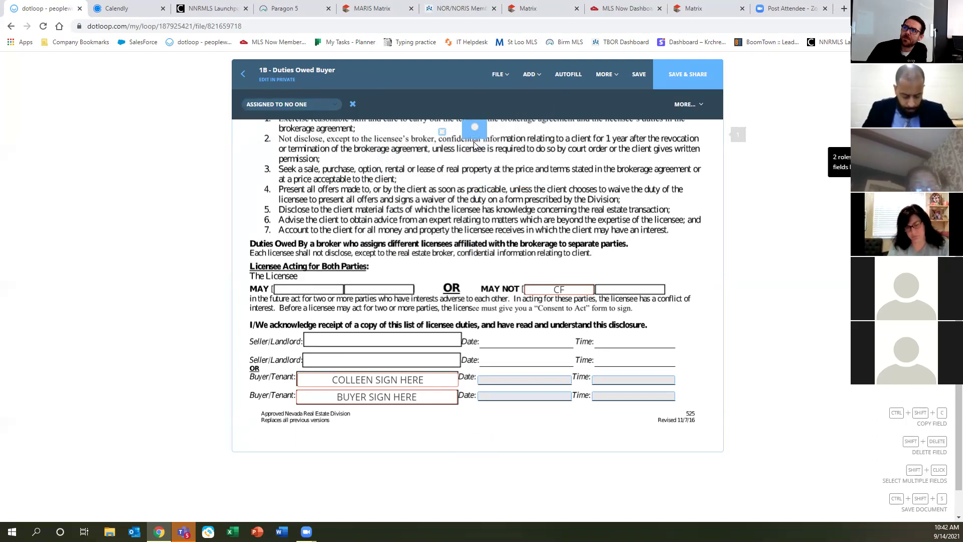
pyautogui.click(484, 155)
pyautogui.click(530, 74)
pyautogui.click(522, 167)
pyautogui.scroll(2, 561, 222)
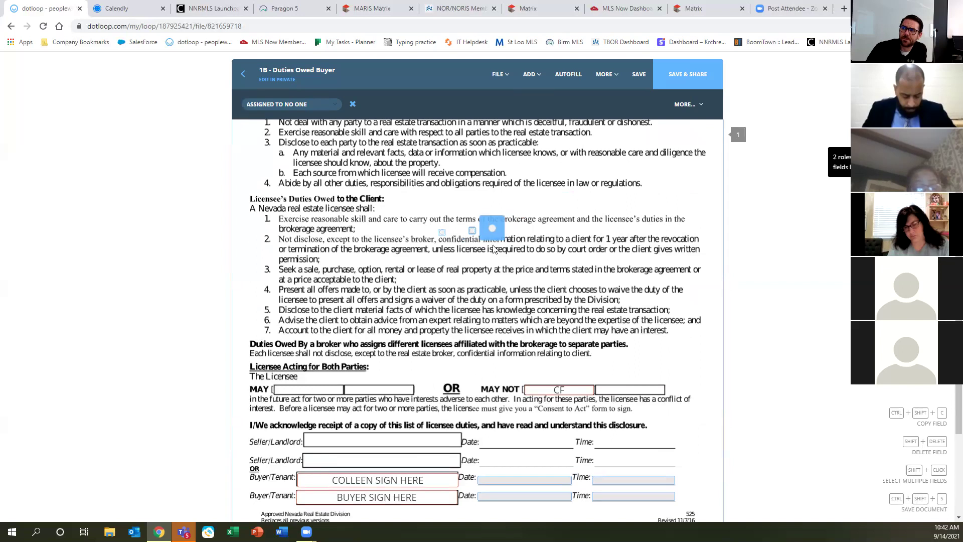
pyautogui.click(500, 231)
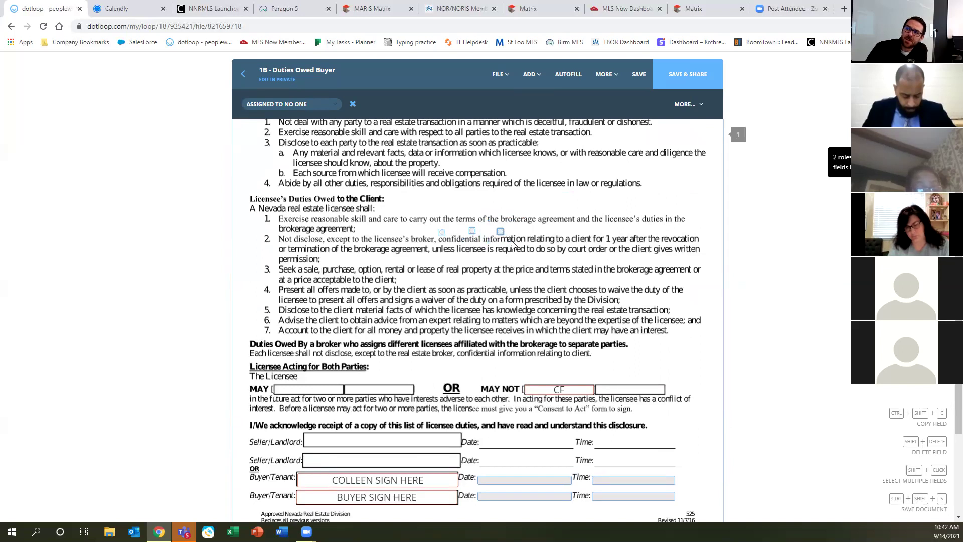
# Select the three new small fields together, then individually.
pyautogui.moveTo(414, 204); pyautogui.dragTo(562, 291)
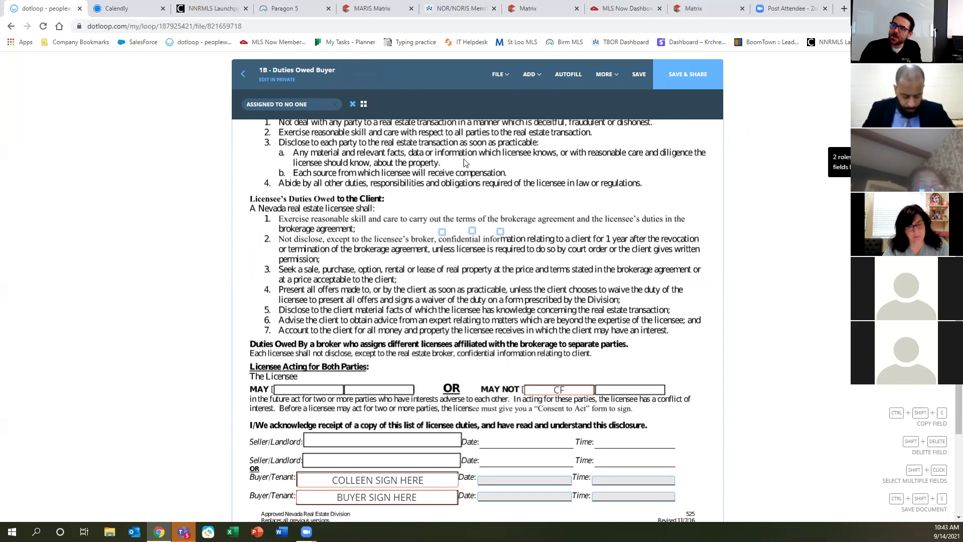
pyautogui.click(442, 234)
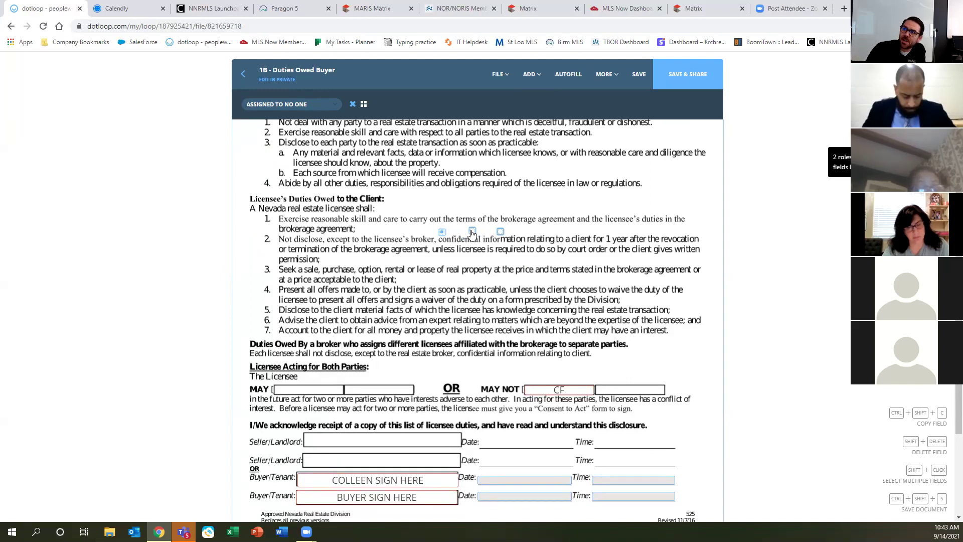
pyautogui.click(471, 232)
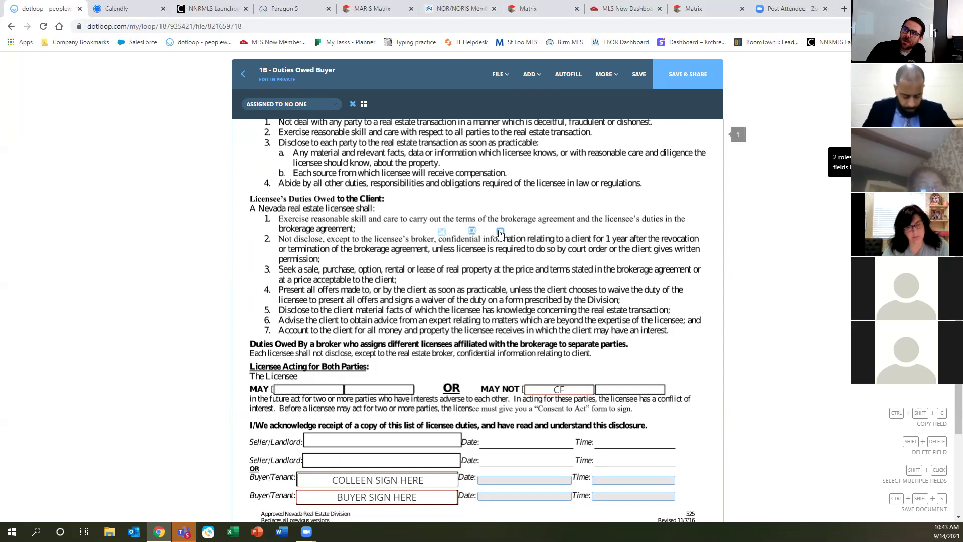
pyautogui.click(472, 233)
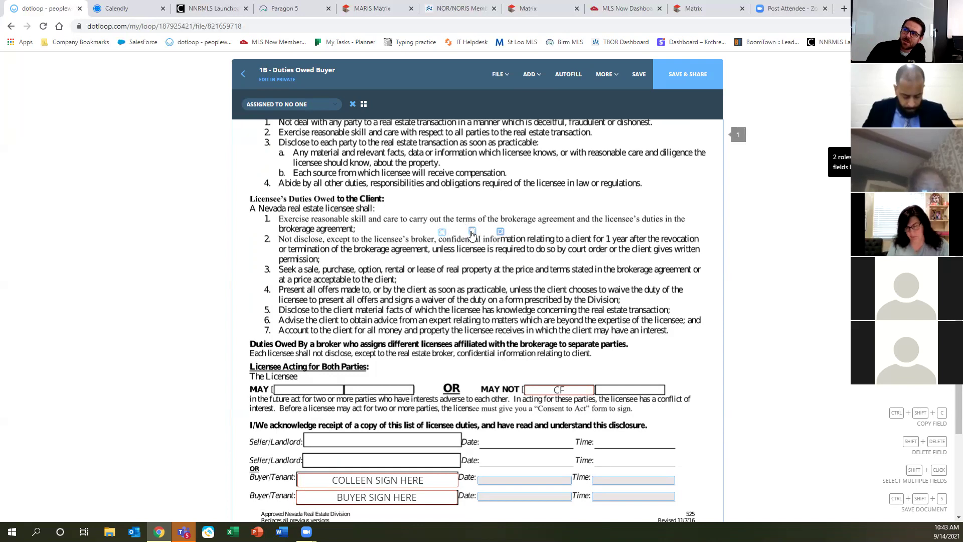
pyautogui.click(442, 234)
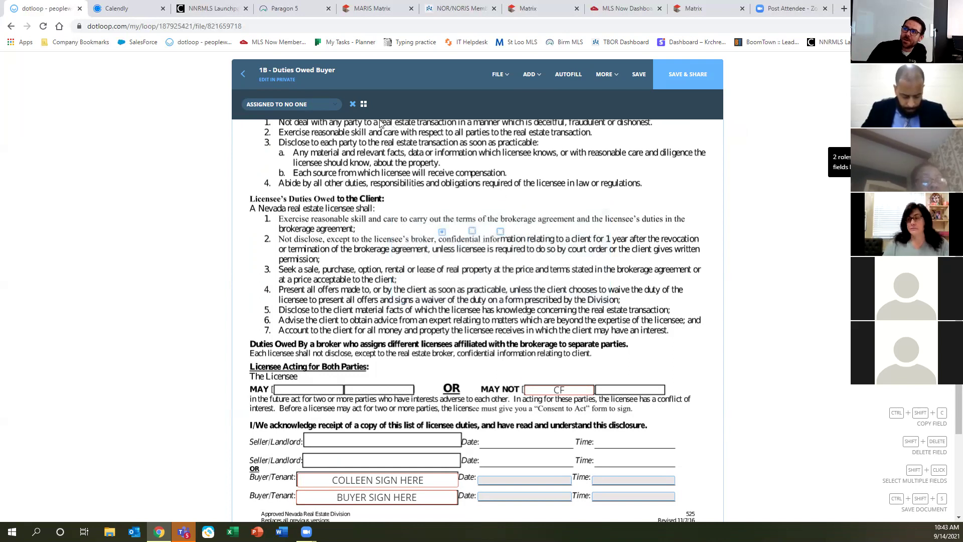
# Delete the small practice fields above client duty item 2.
pyautogui.click(353, 106)
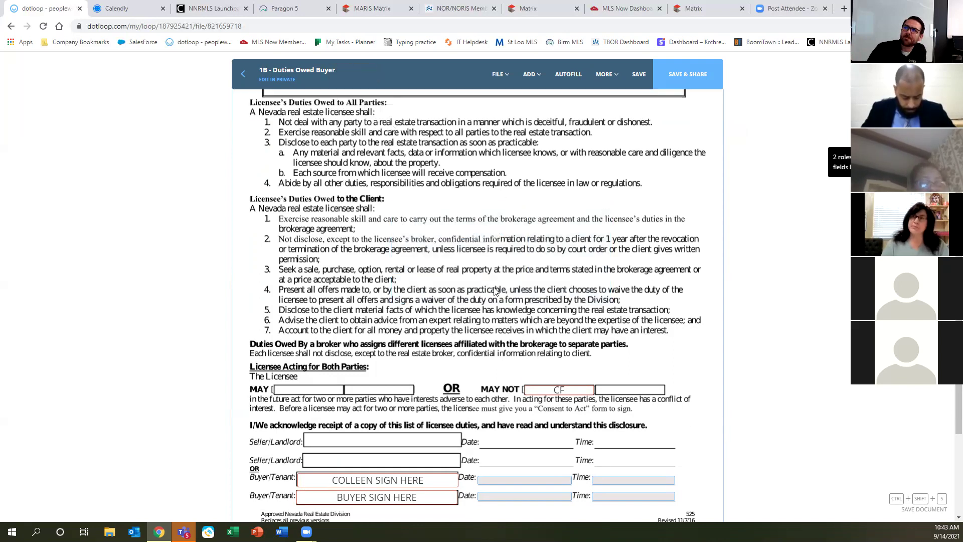
pyautogui.scroll(-3, 495, 291)
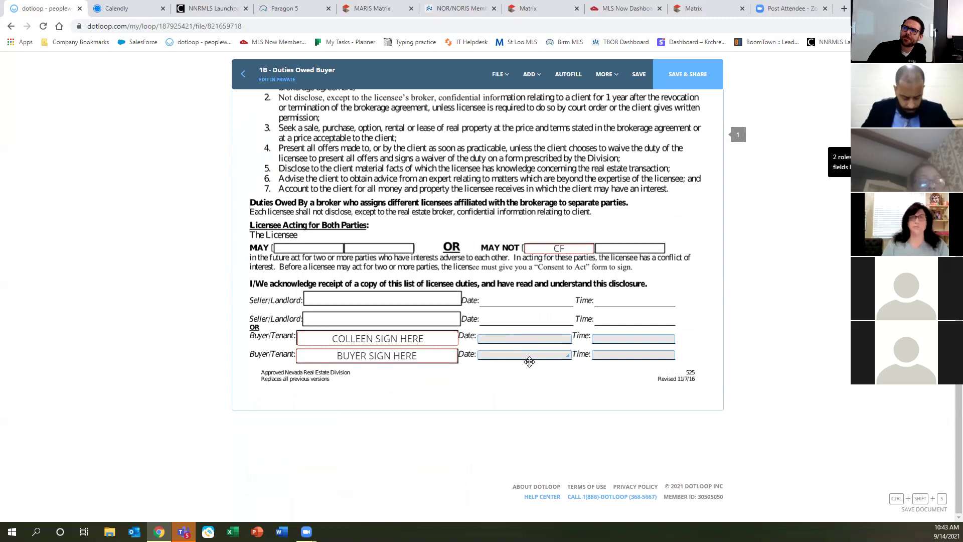
pyautogui.scroll(1, 529, 361)
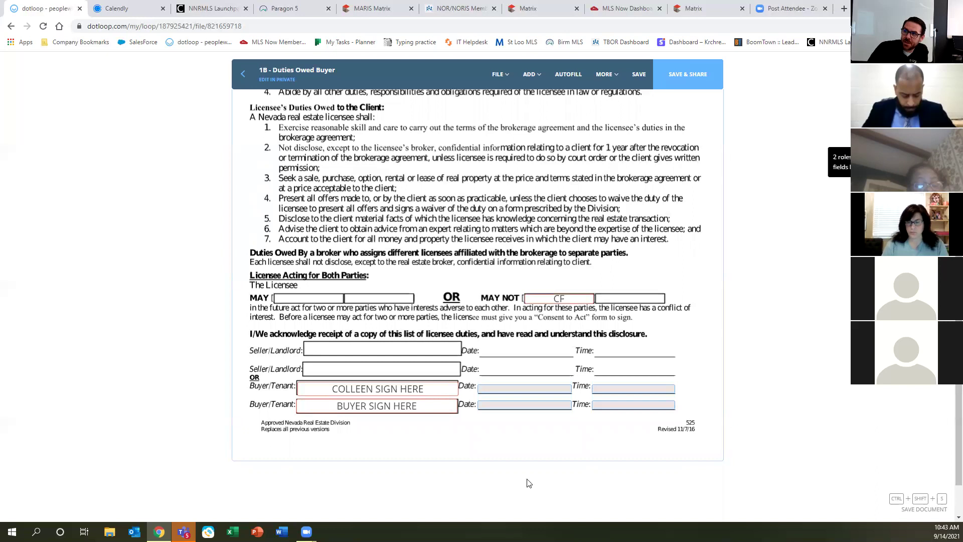
# Remove the second BUYER SIGN HERE field and save the form.
pyautogui.click(300, 407)
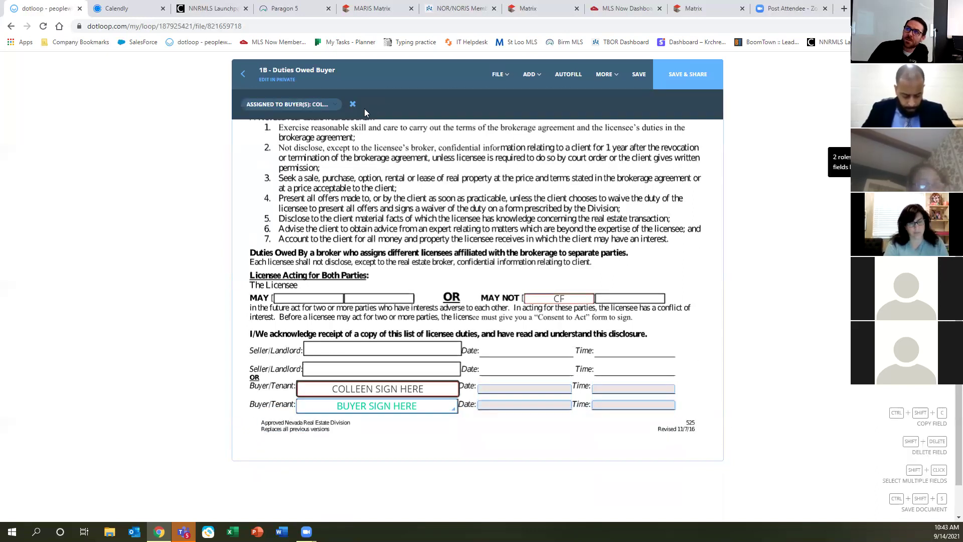
pyautogui.click(352, 105)
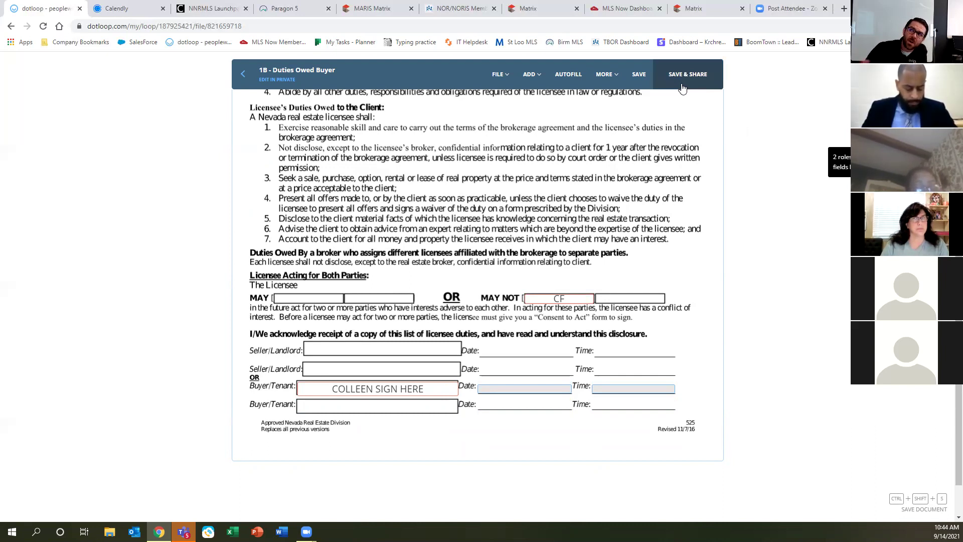
pyautogui.click(639, 75)
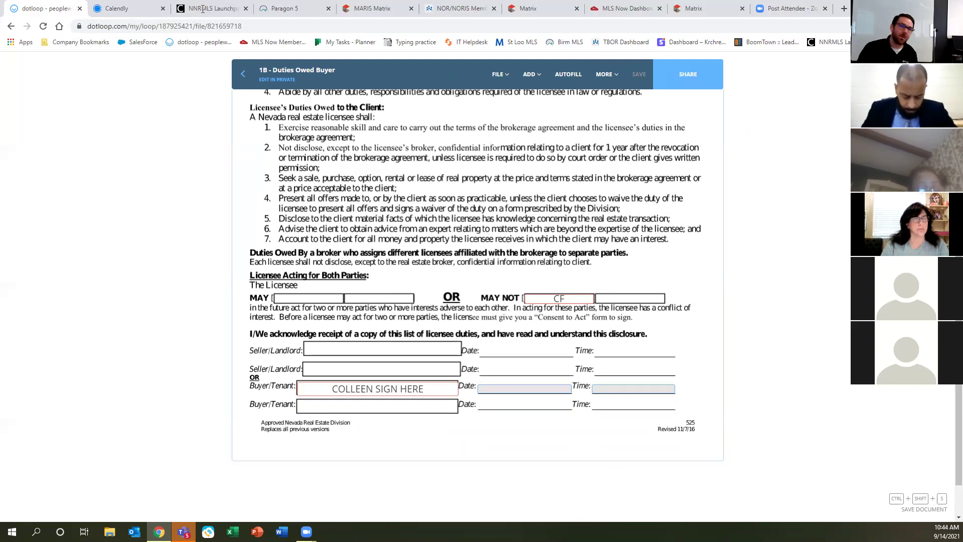
# Return to the loop's documents and open '2 - Residential Offer and Acceptance Agreement' with its Autofill dialog.
pyautogui.click(12, 28)
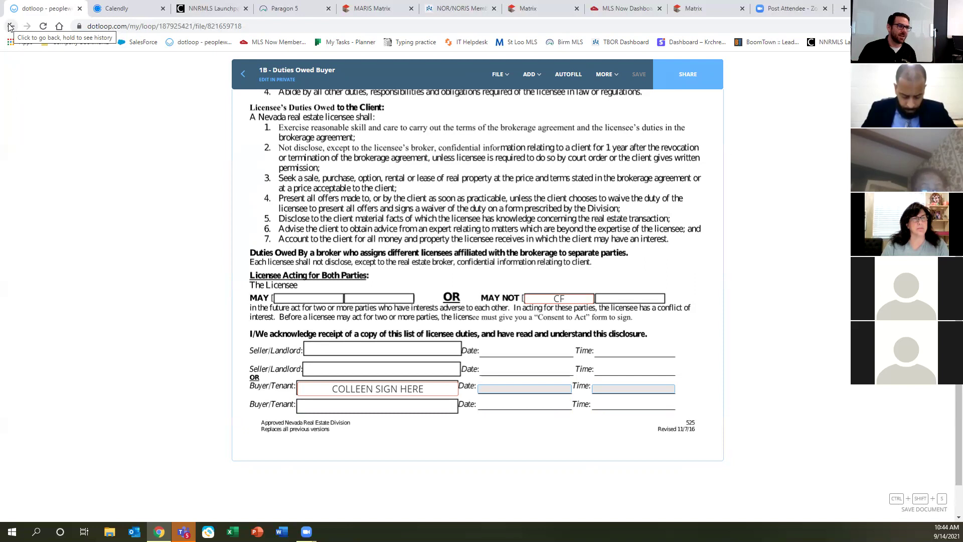
pyautogui.click(241, 75)
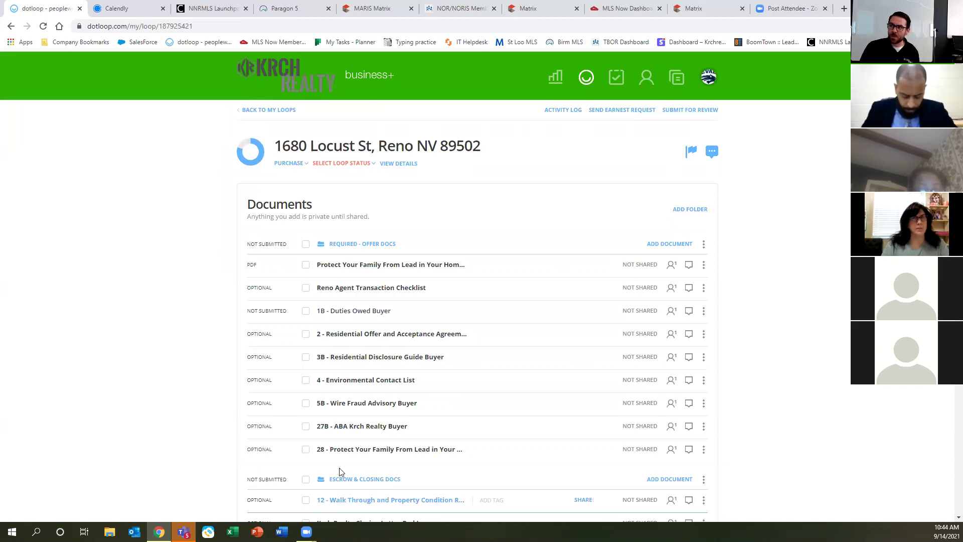
pyautogui.click(341, 337)
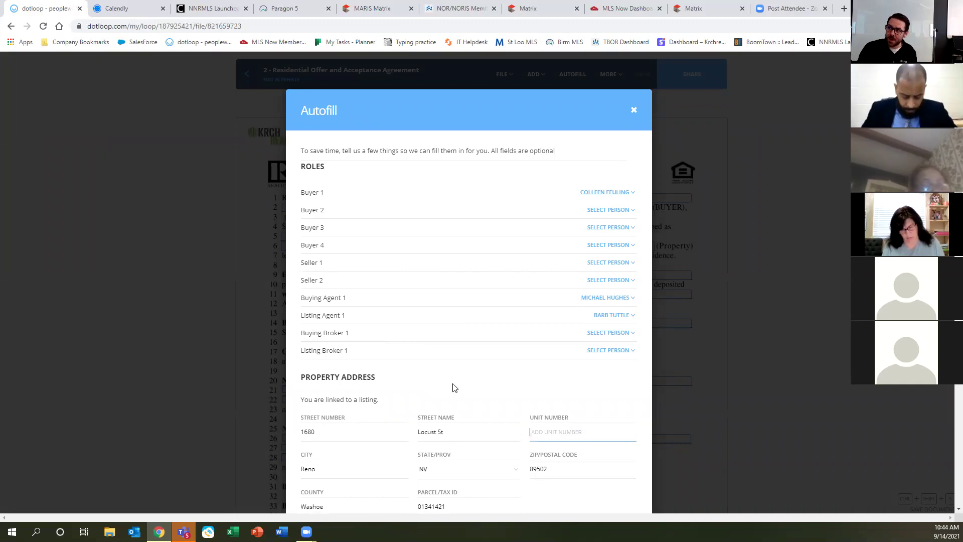
# Set Buyer 2, Buyer 3, Buyer 4, Seller 1 and Seller 2 to No One.
pyautogui.press('ctrl')
pyautogui.press('ctrl')
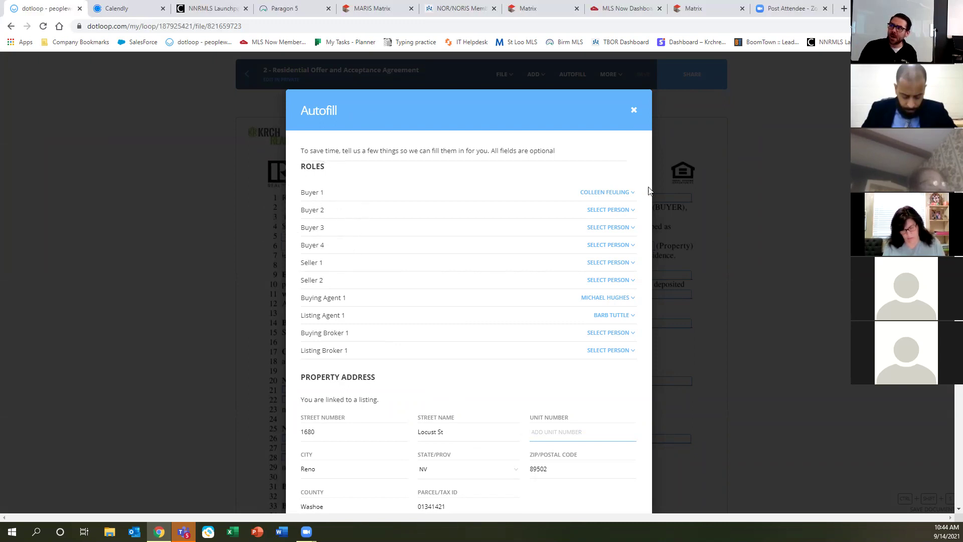
pyautogui.click(613, 210)
pyautogui.click(613, 222)
pyautogui.click(612, 229)
pyautogui.click(612, 238)
pyautogui.click(613, 246)
pyautogui.click(612, 256)
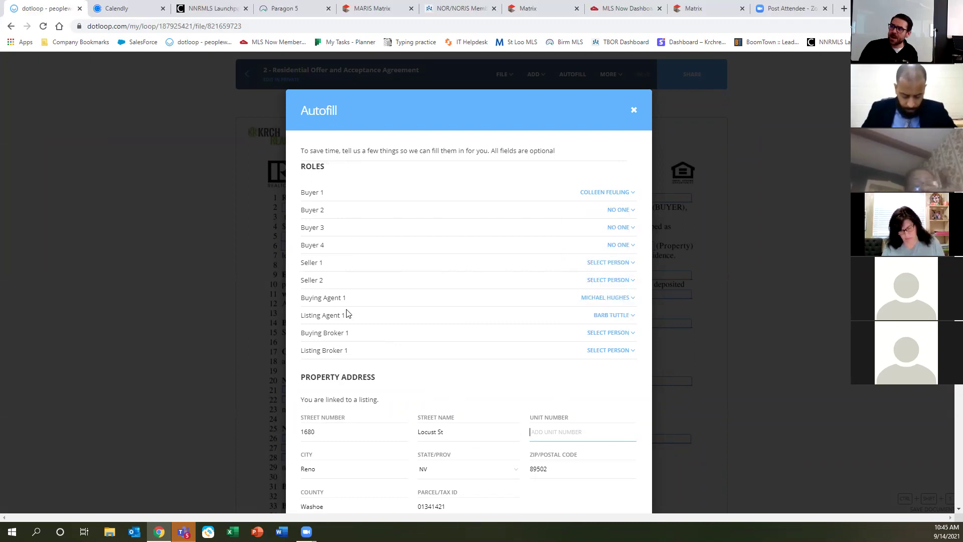
pyautogui.click(613, 263)
pyautogui.click(613, 273)
pyautogui.click(614, 285)
pyautogui.click(616, 293)
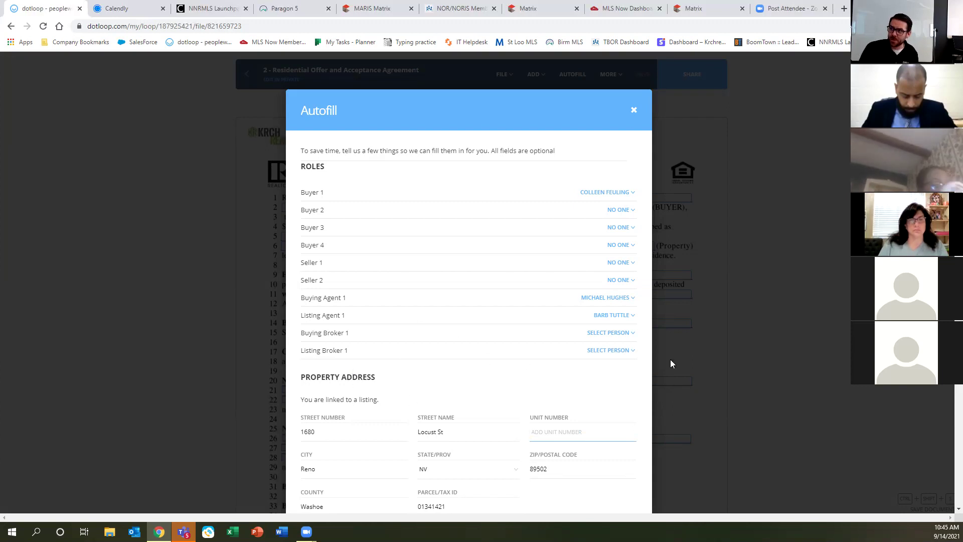
# Leave Buying Broker 1 unchanged and set Listing Broker 1 to No One.
pyautogui.click(596, 334)
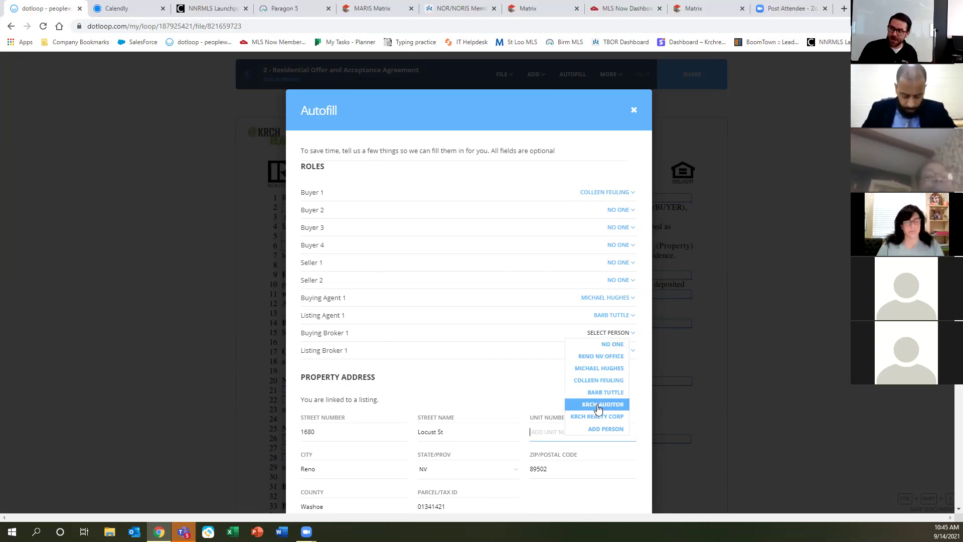
pyautogui.click(514, 375)
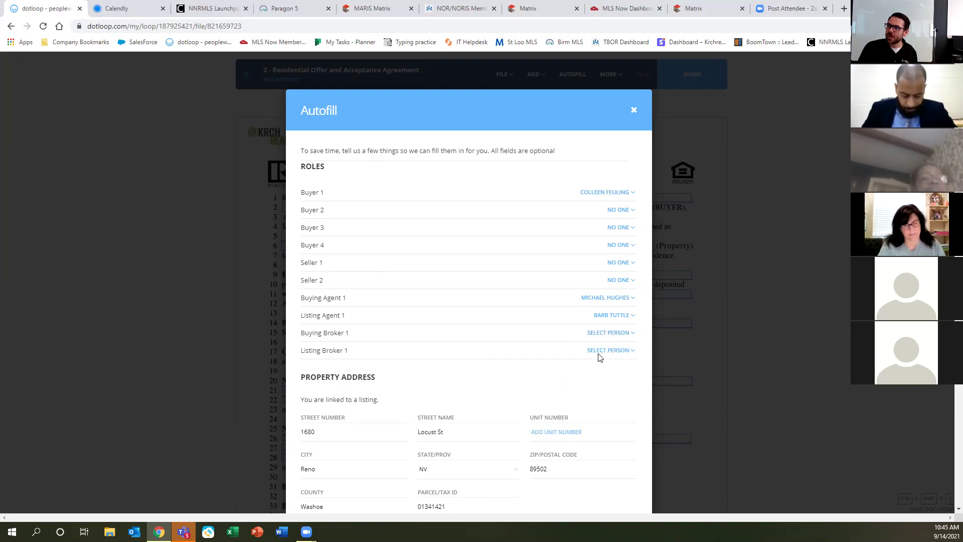
pyautogui.click(613, 351)
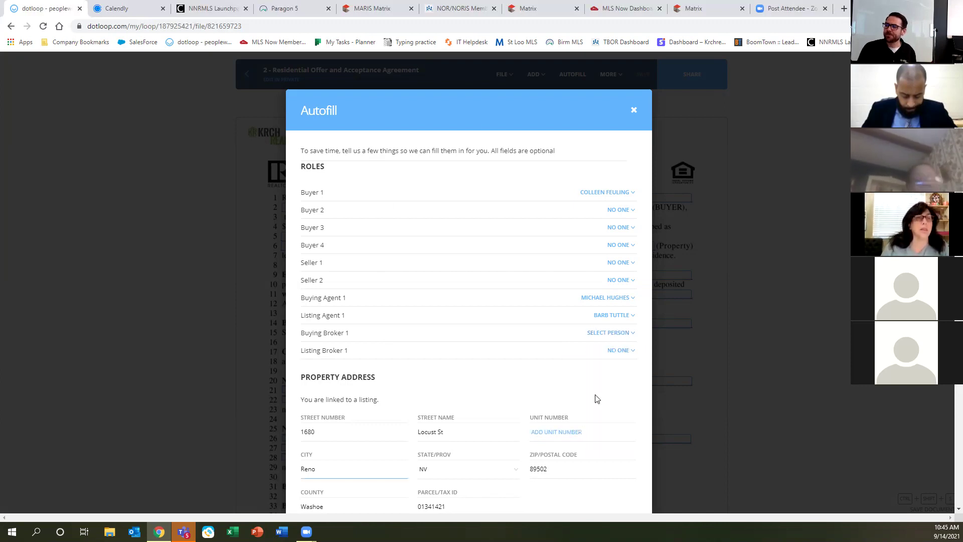
pyautogui.scroll(-3, 519, 428)
pyautogui.scroll(-2, 517, 425)
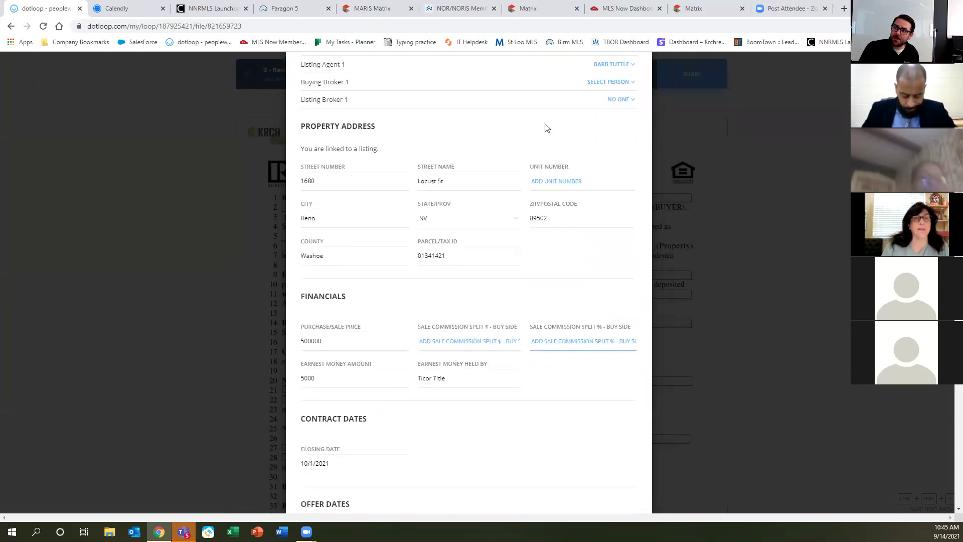
pyautogui.scroll(-2, 534, 317)
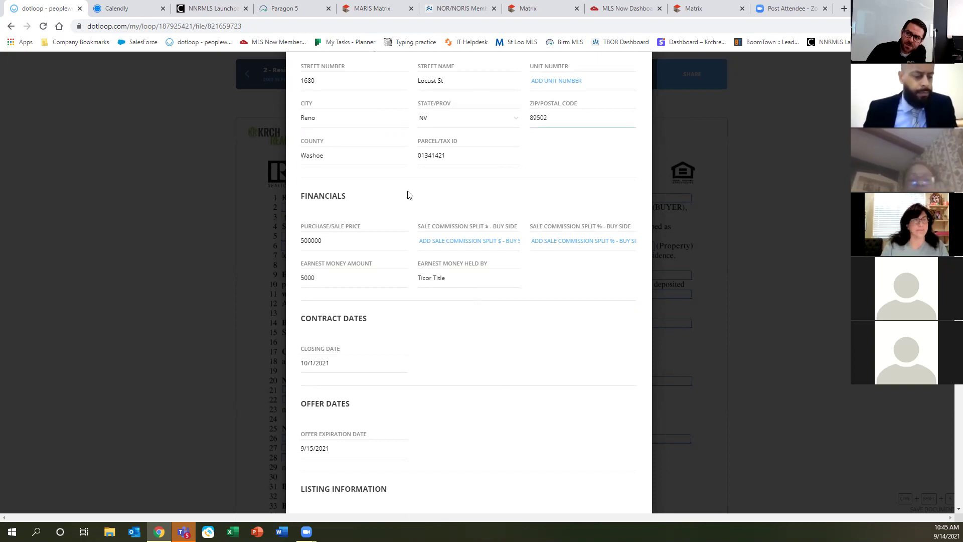
pyautogui.scroll(2, 520, 335)
pyautogui.scroll(-10, 515, 344)
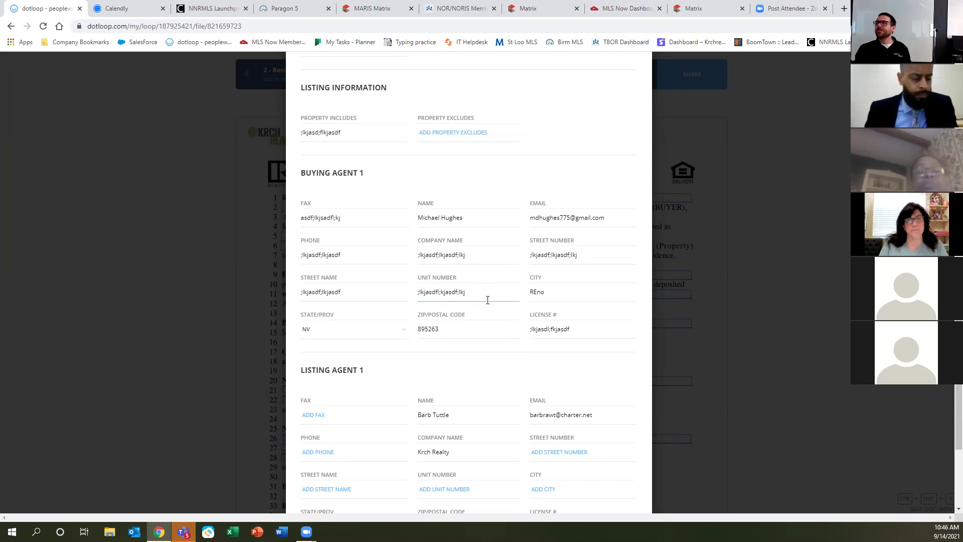
pyautogui.scroll(-3, 488, 300)
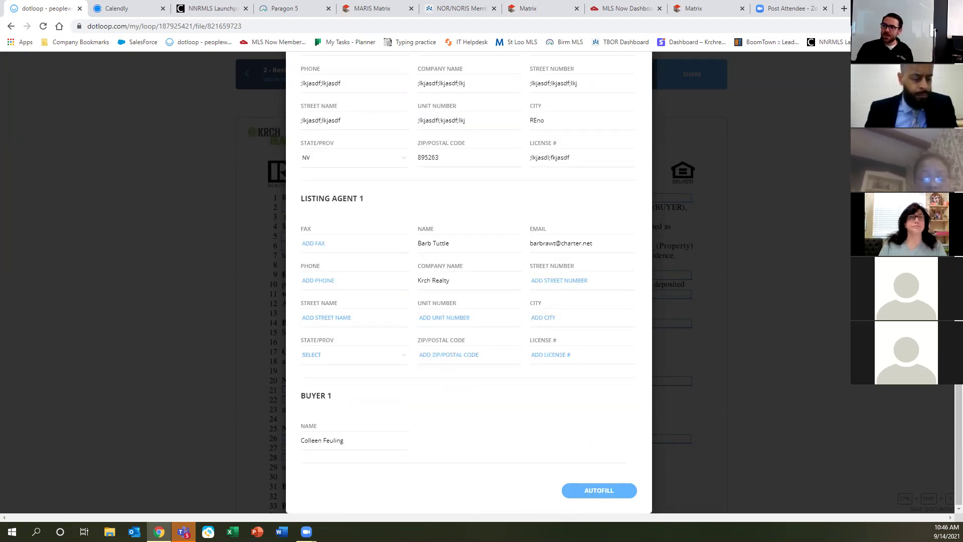
pyautogui.click(606, 492)
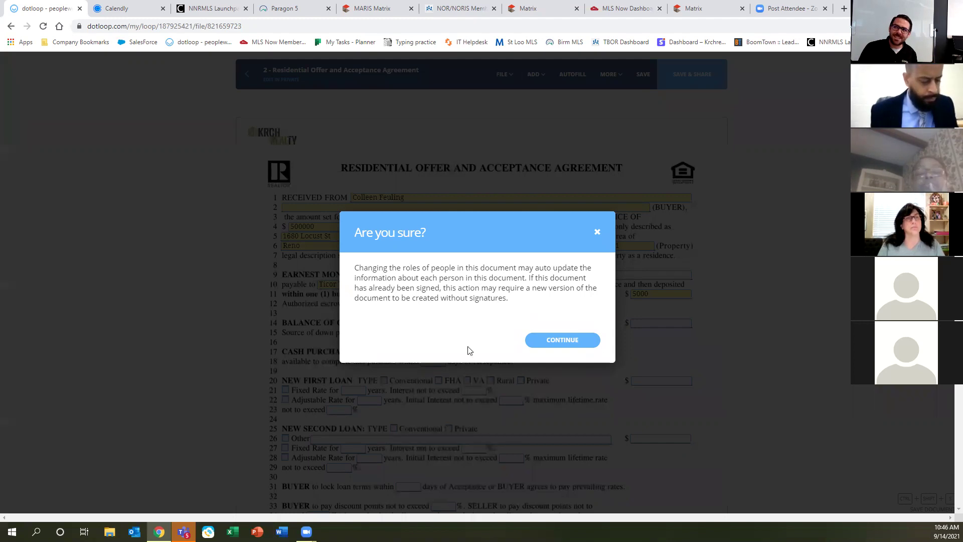
pyautogui.click(563, 339)
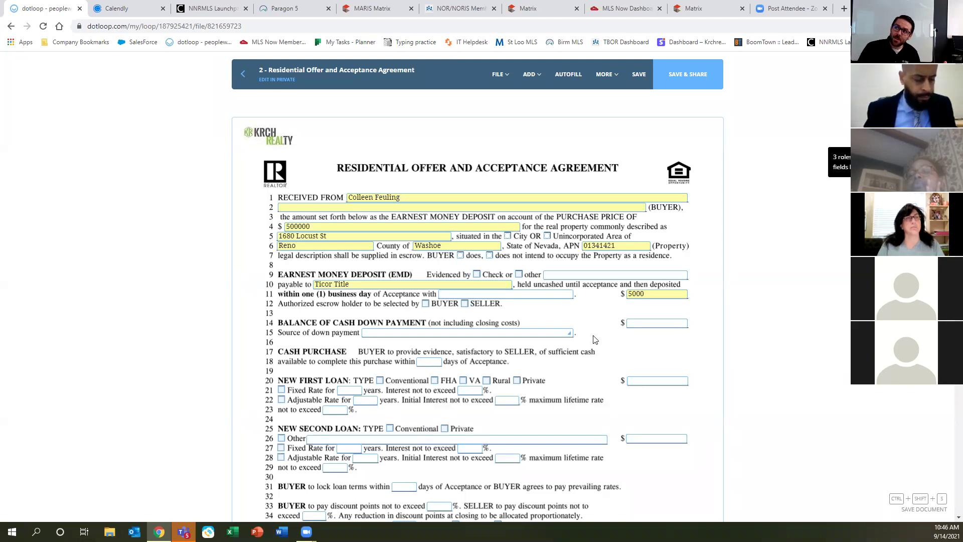
pyautogui.click(392, 197)
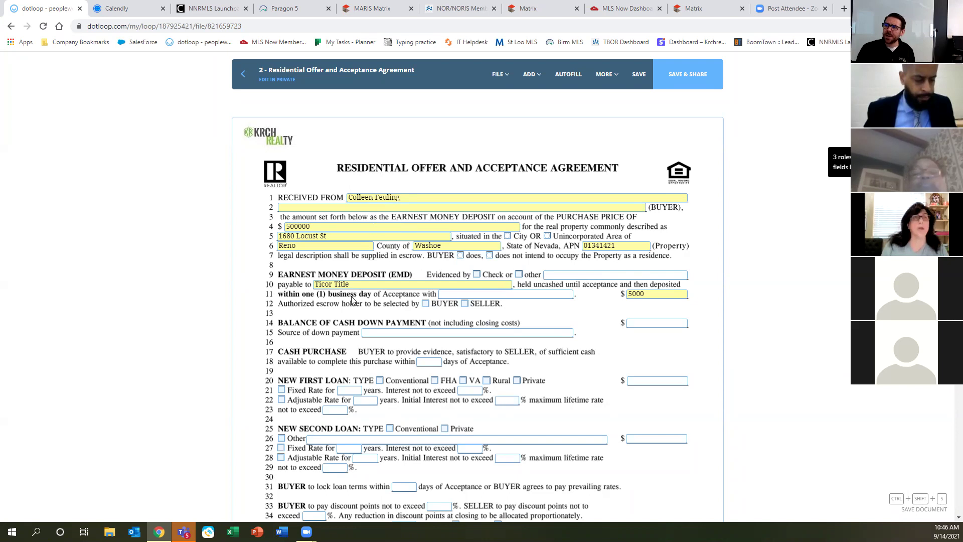
pyautogui.scroll(-3, 400, 430)
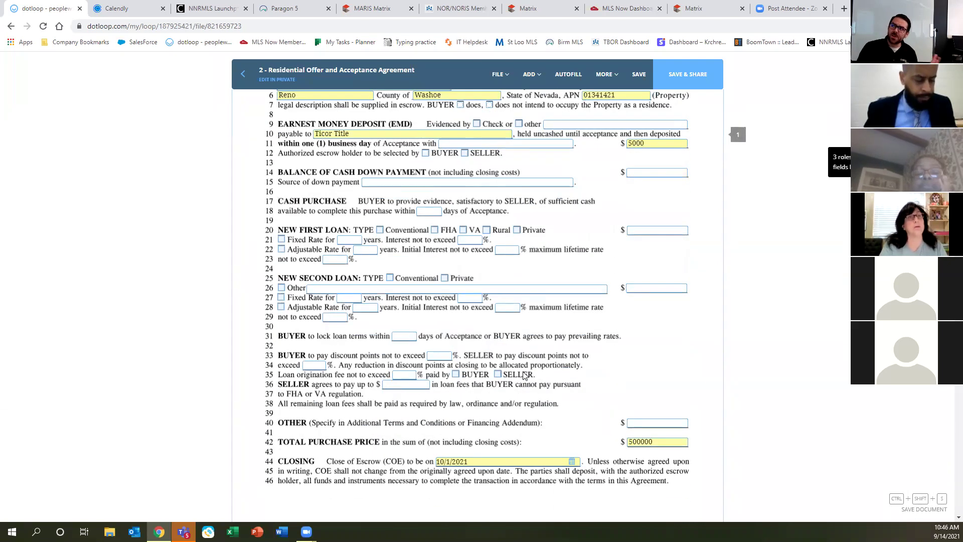
pyautogui.scroll(3, 486, 400)
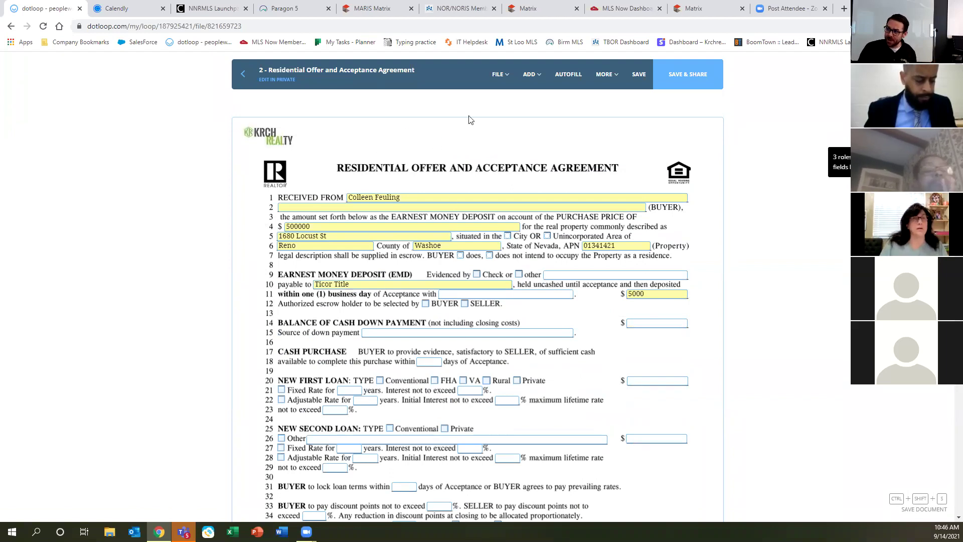
pyautogui.scroll(-2, 418, 229)
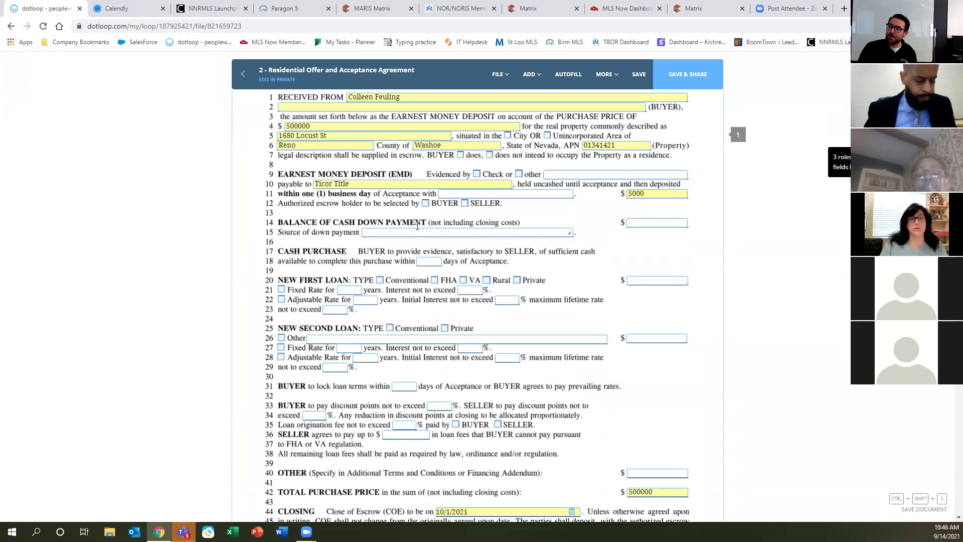
pyautogui.scroll(-7, 589, 411)
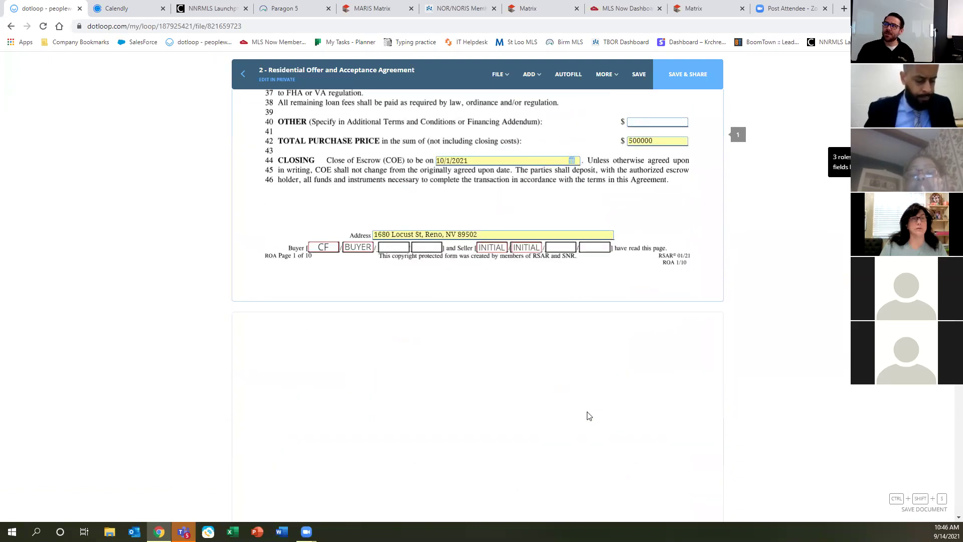
pyautogui.scroll(3, 587, 415)
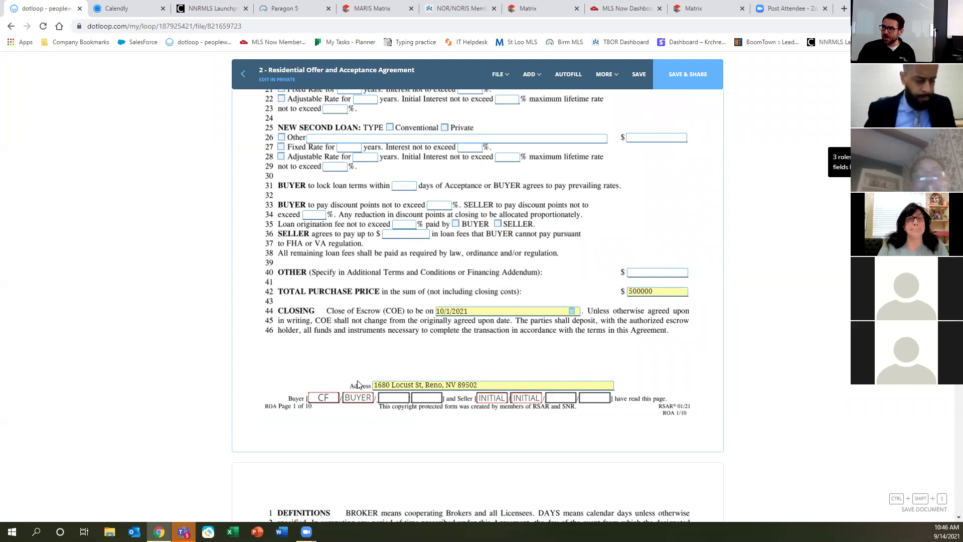
pyautogui.scroll(-6, 572, 382)
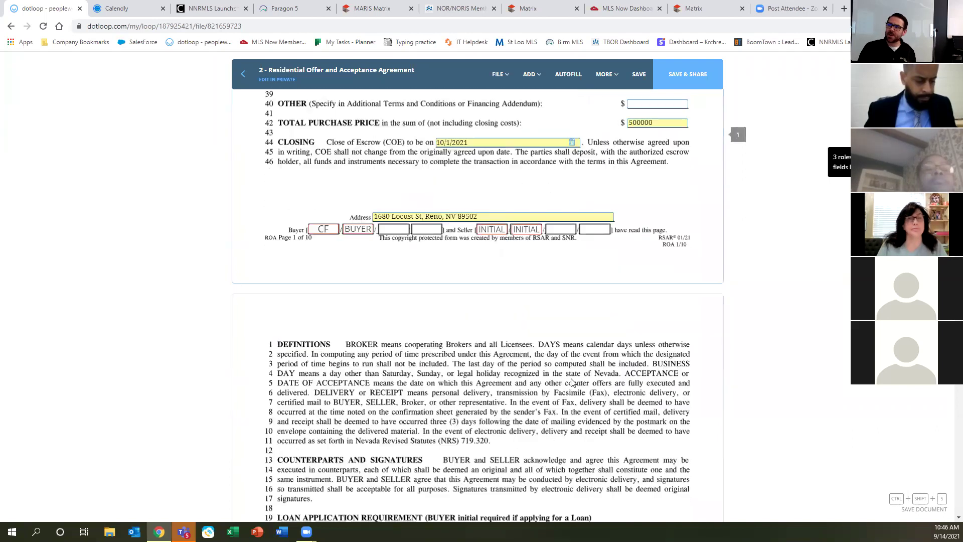
pyautogui.scroll(-4, 572, 382)
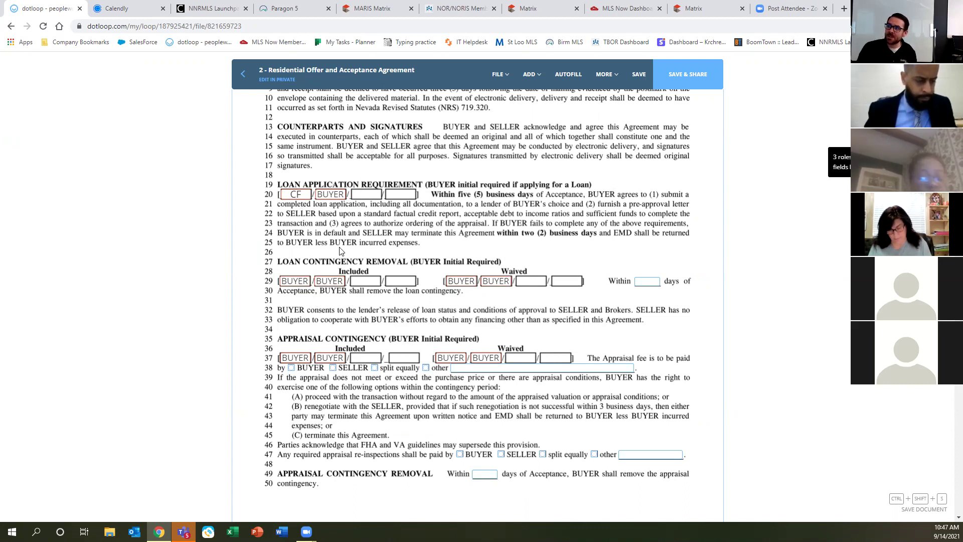
# Assign the line 29 and 37 Included initial boxes to the buyer, then delete the Waived initial boxes.
pyautogui.click(297, 281)
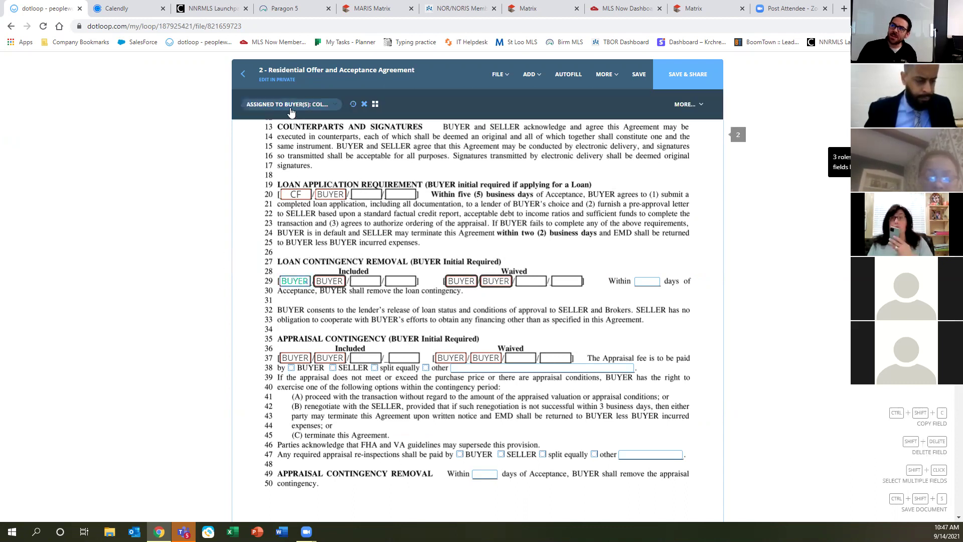
pyautogui.click(290, 105)
pyautogui.click(286, 140)
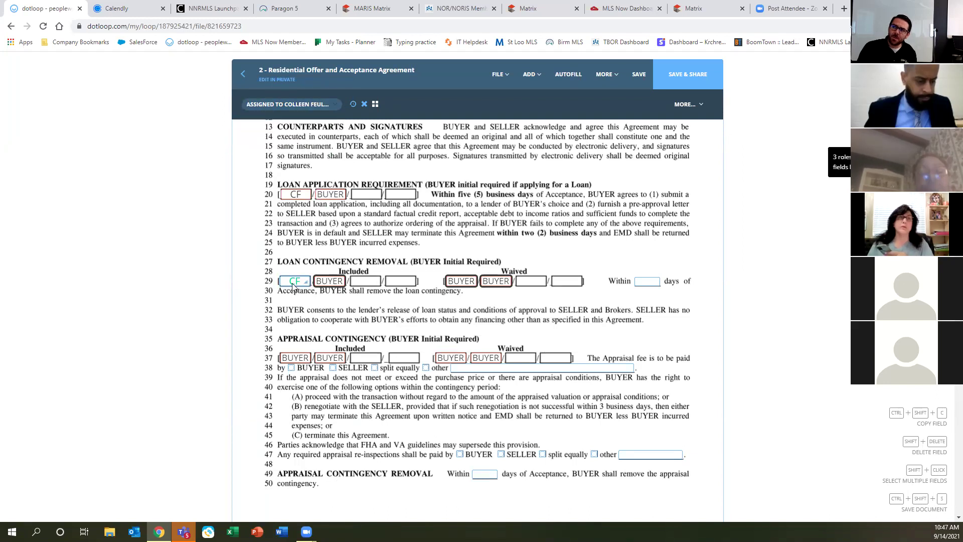
pyautogui.click(295, 358)
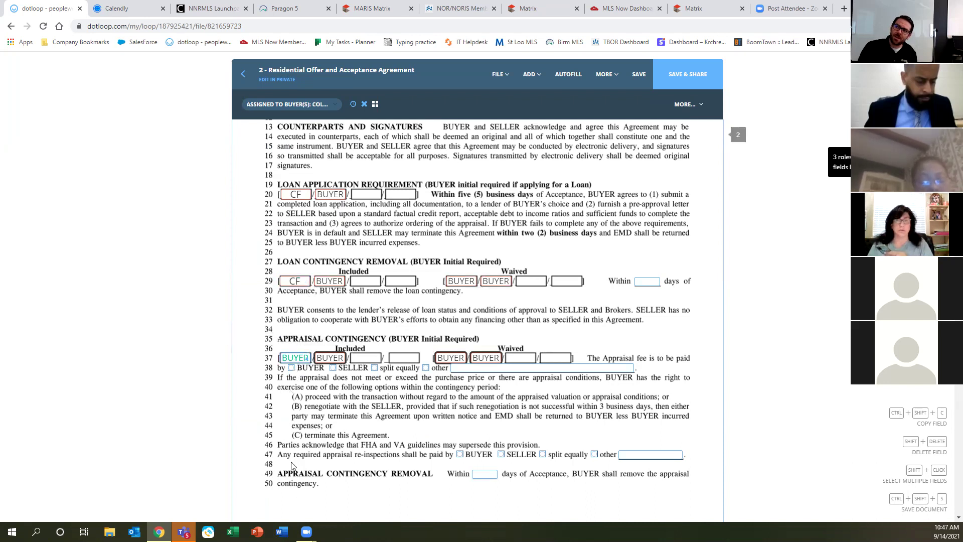
pyautogui.click(299, 105)
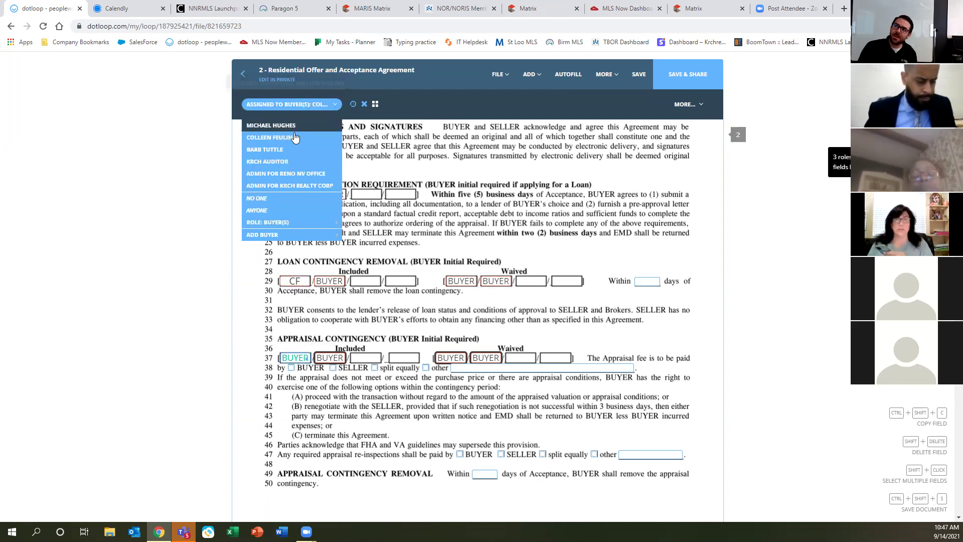
pyautogui.click(293, 137)
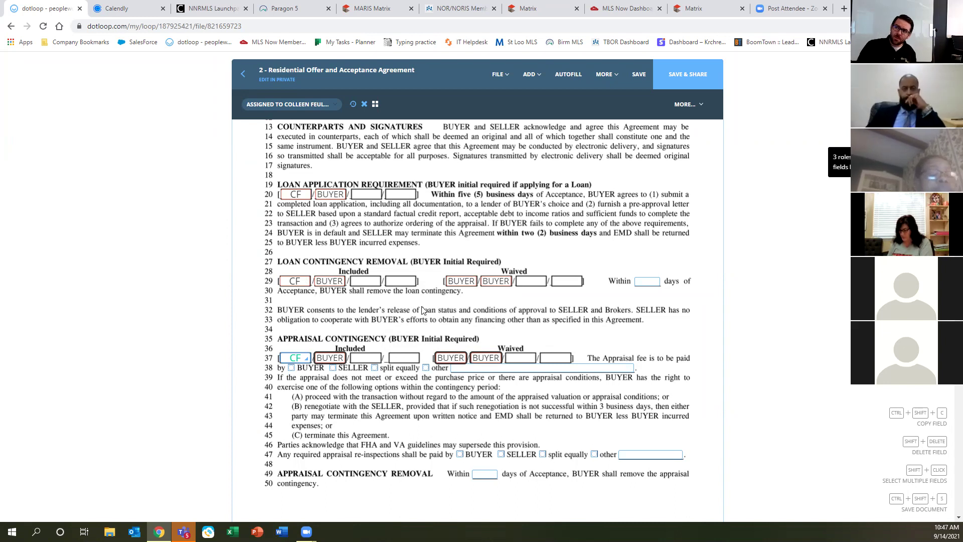
pyautogui.moveTo(416, 253); pyautogui.dragTo(543, 348)
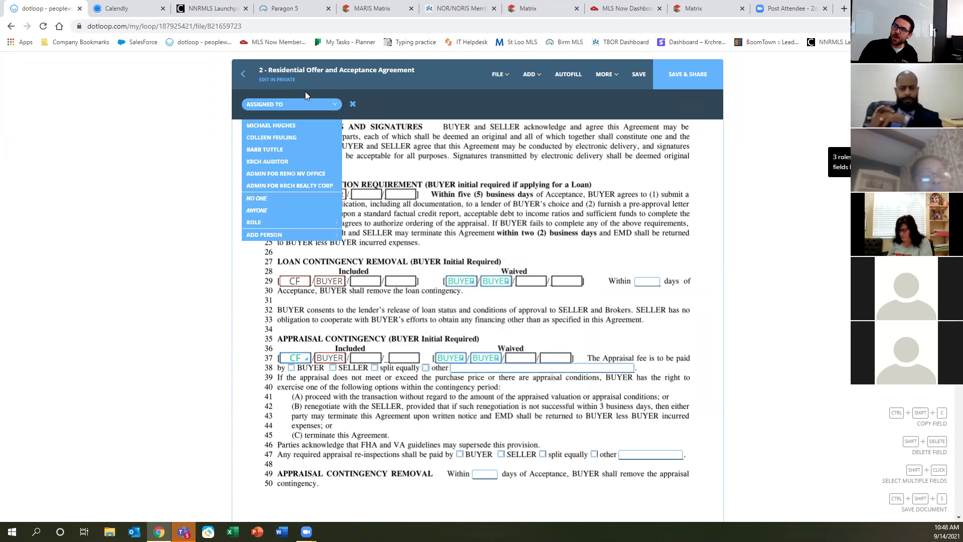
pyautogui.hotkey('shift', 'Delete')
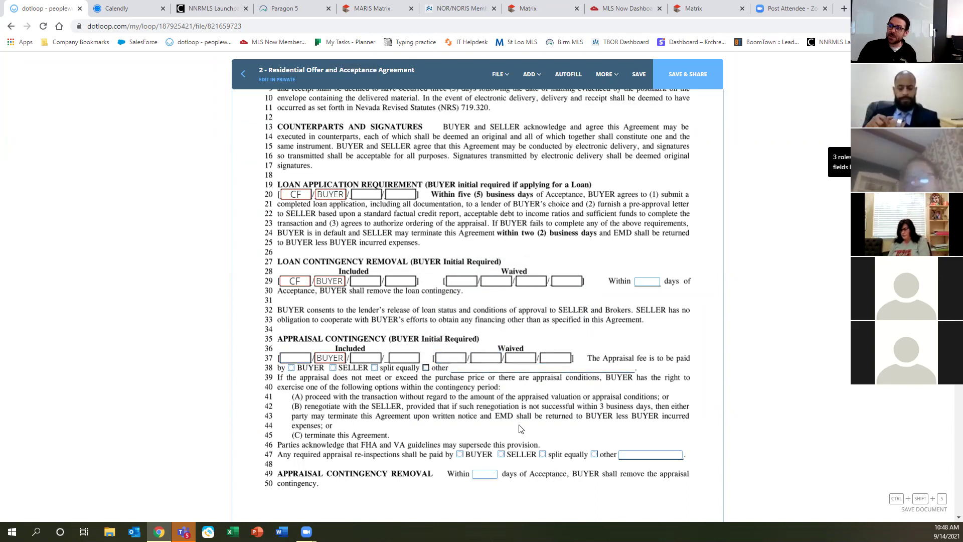
pyautogui.scroll(-10, 476, 395)
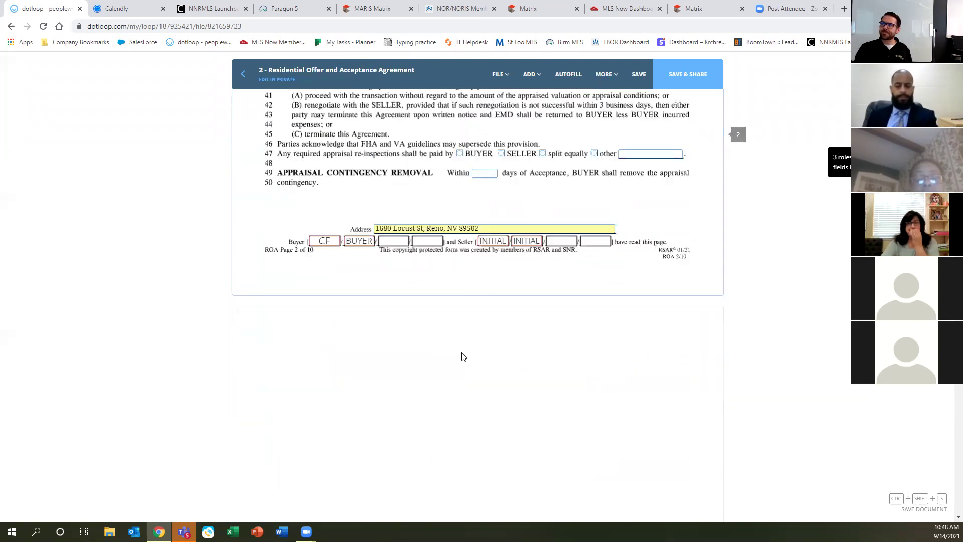
pyautogui.scroll(-15, 454, 351)
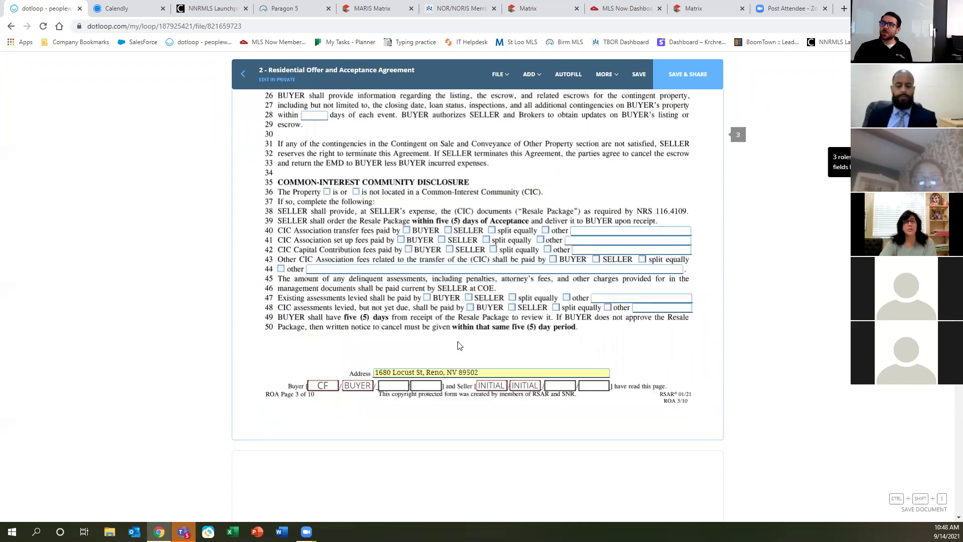
pyautogui.scroll(-15, 457, 343)
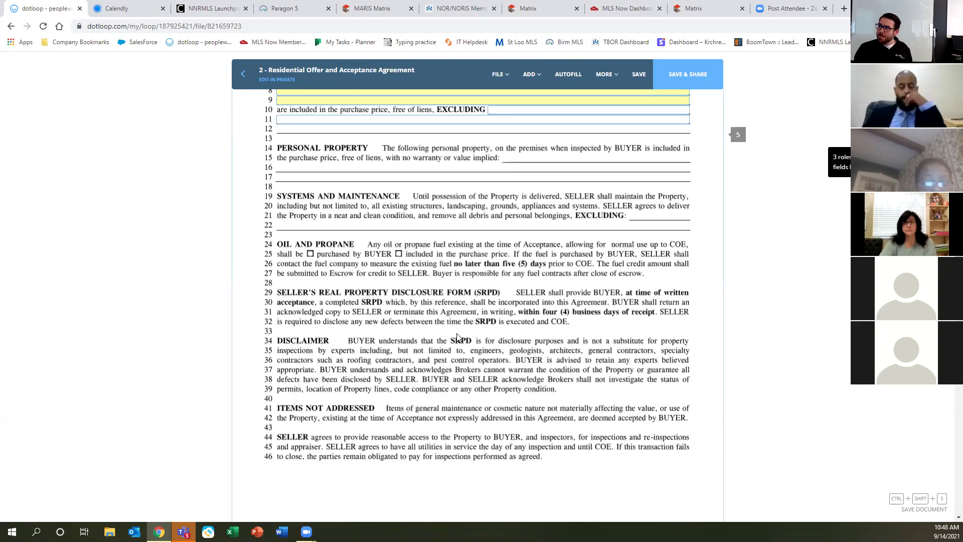
pyautogui.scroll(-7, 457, 339)
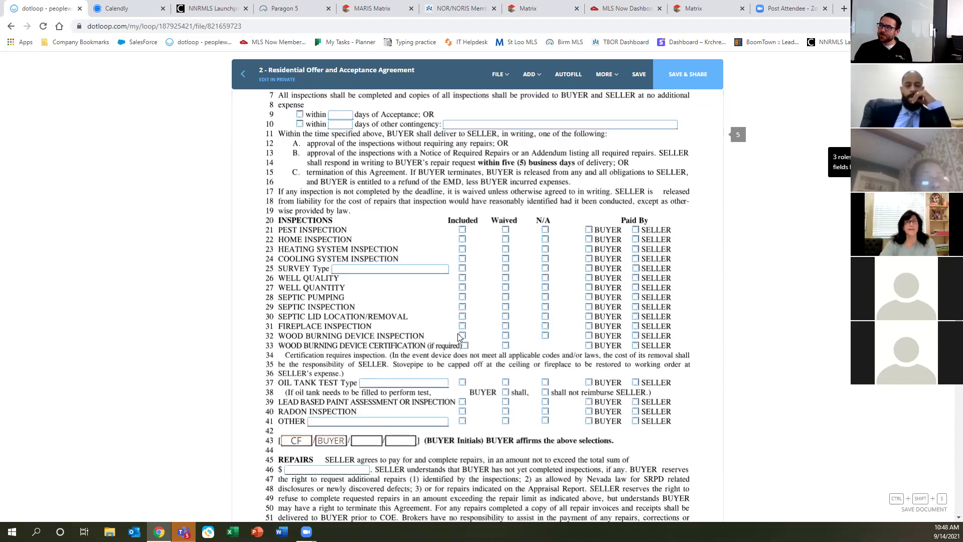
pyautogui.scroll(-2, 459, 332)
pyautogui.scroll(-15, 459, 333)
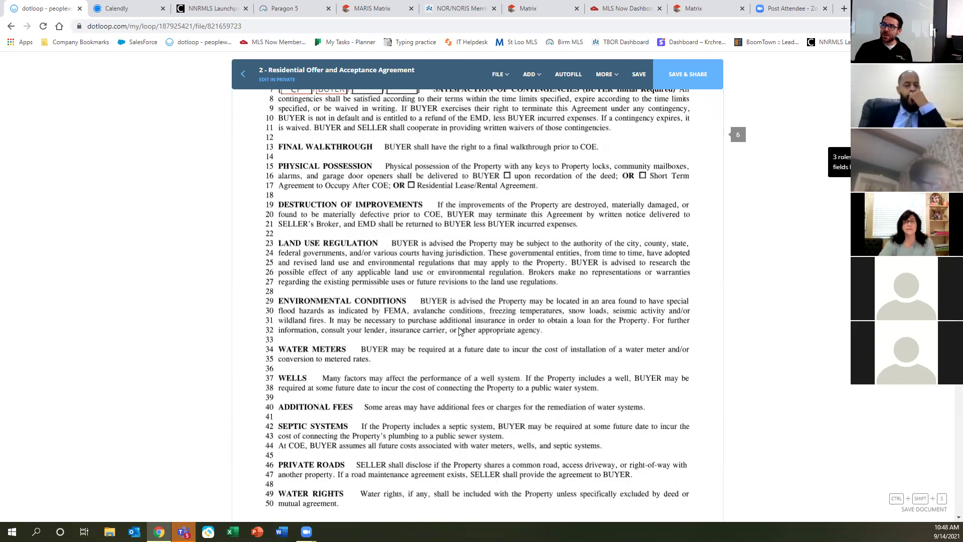
pyautogui.scroll(-6, 458, 320)
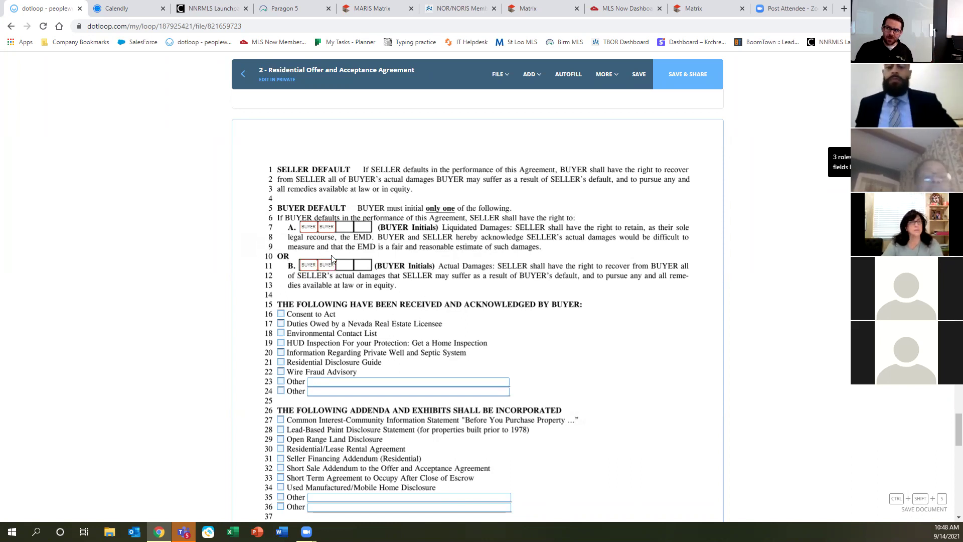
# Delete the line 11 option B buyer initial boxes under Buyer Default, then save the agreement.
pyautogui.moveTo(296, 254); pyautogui.dragTo(397, 285)
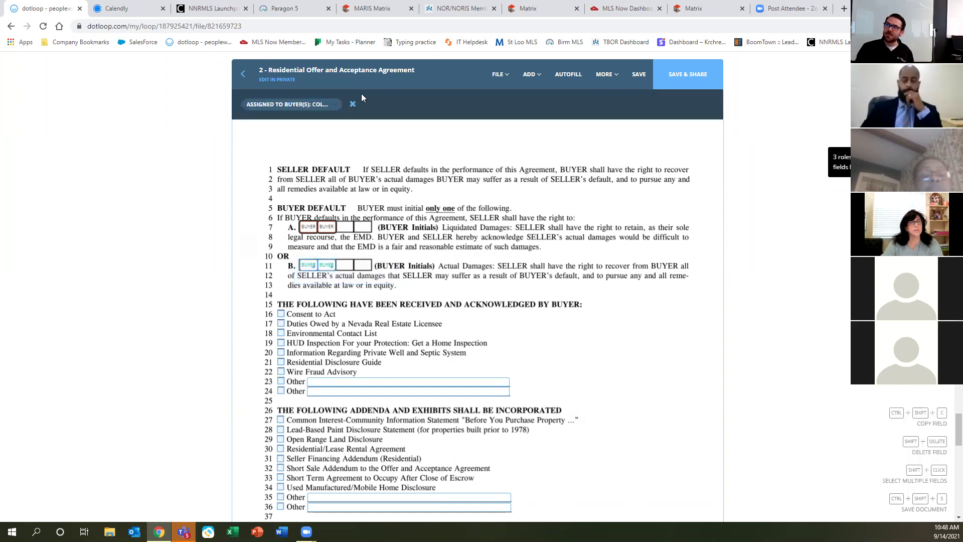
pyautogui.hotkey('shift', 'Delete')
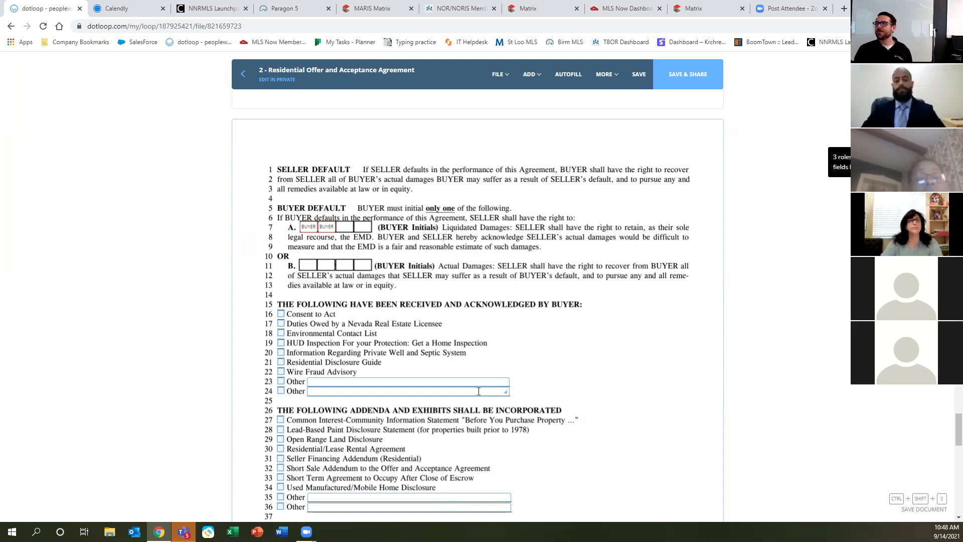
pyautogui.scroll(-8, 475, 361)
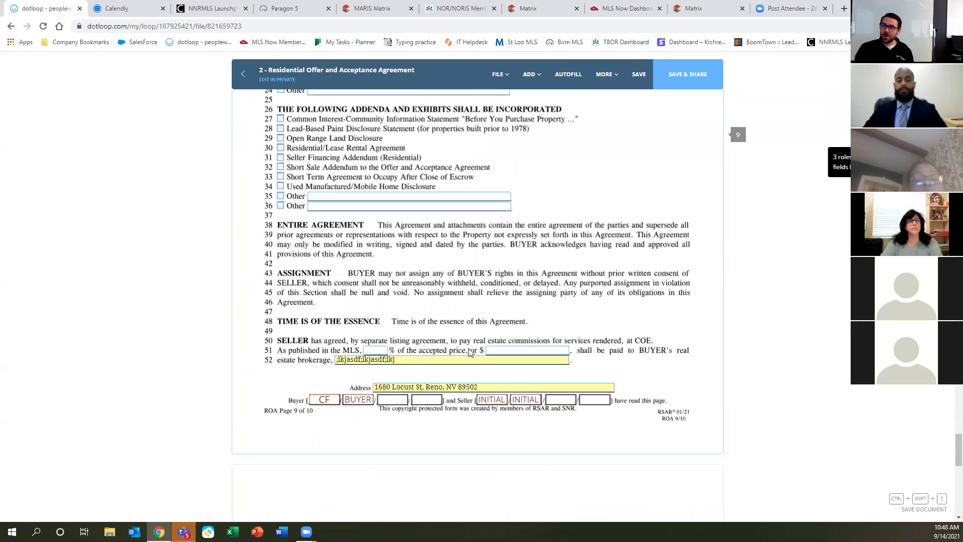
pyautogui.scroll(-1, 466, 349)
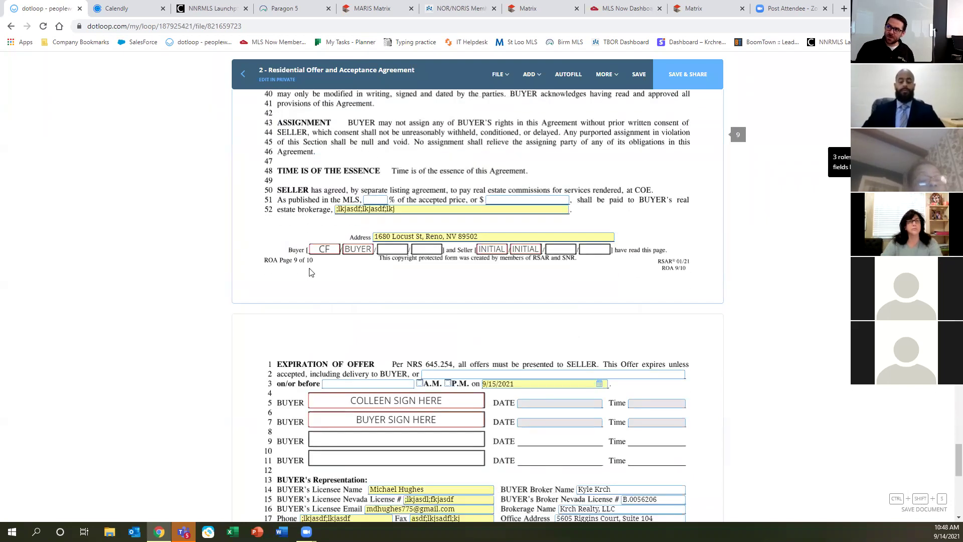
pyautogui.scroll(-5, 607, 294)
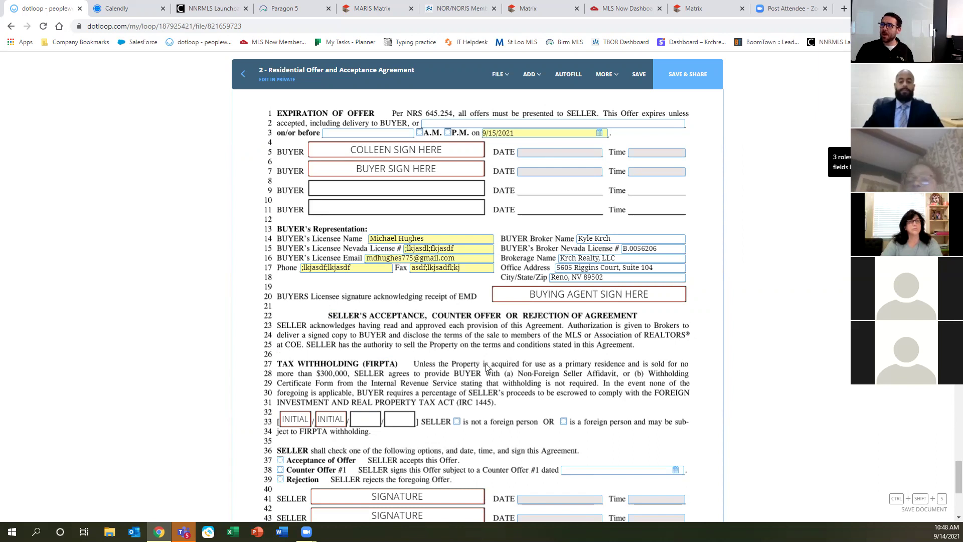
pyautogui.scroll(-5, 485, 363)
pyautogui.click(639, 75)
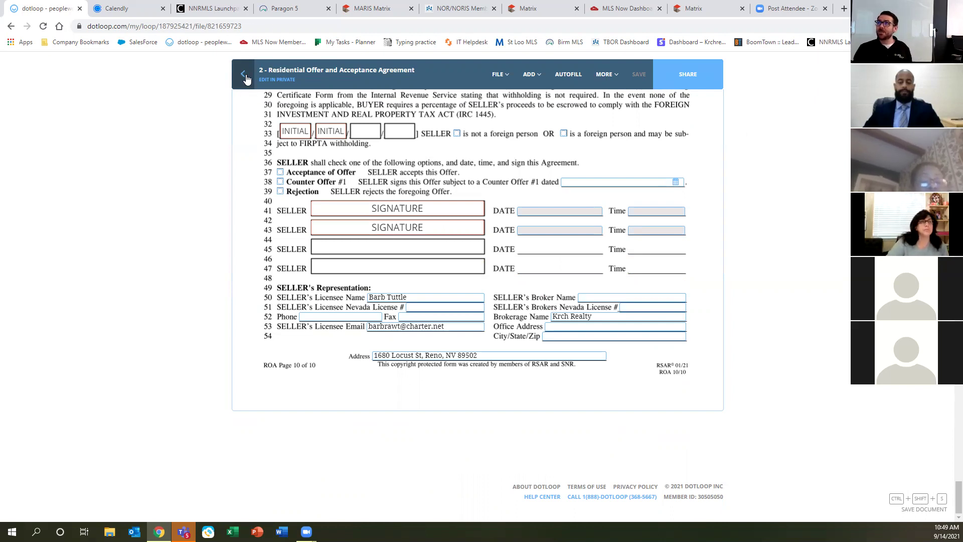
# Select the 1B - Duties Owed Buyer and 2 - Residential Offer and Acceptance Agreement documents for sharing.
pyautogui.click(246, 79)
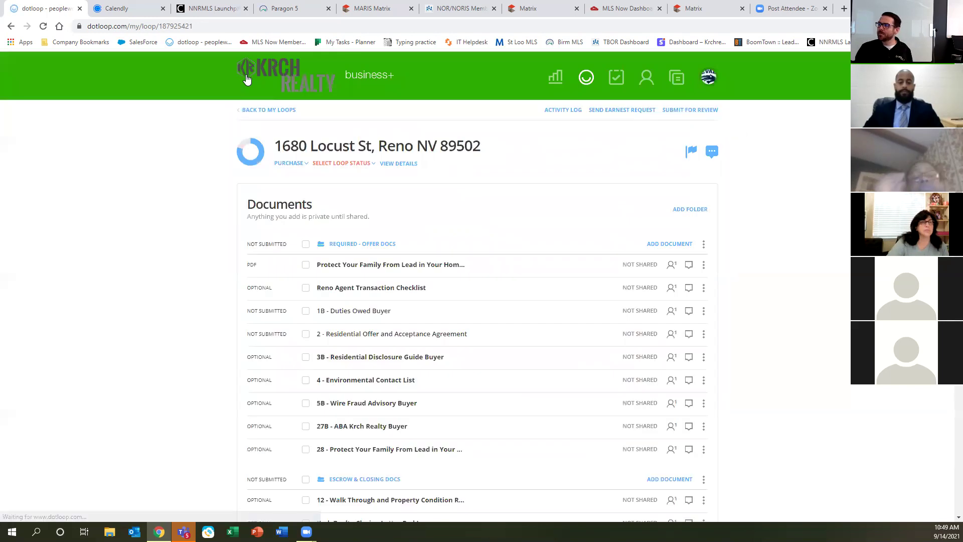
pyautogui.click(351, 268)
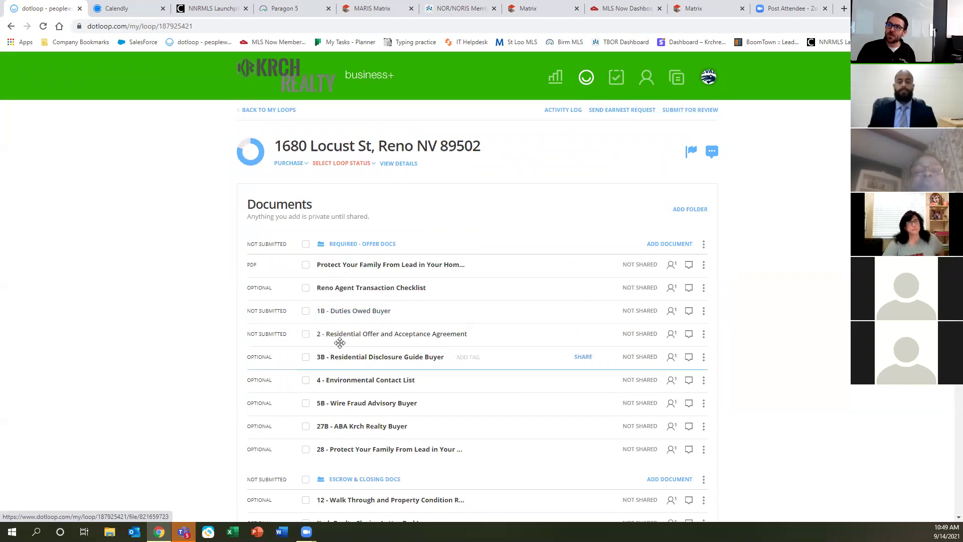
pyautogui.click(306, 311)
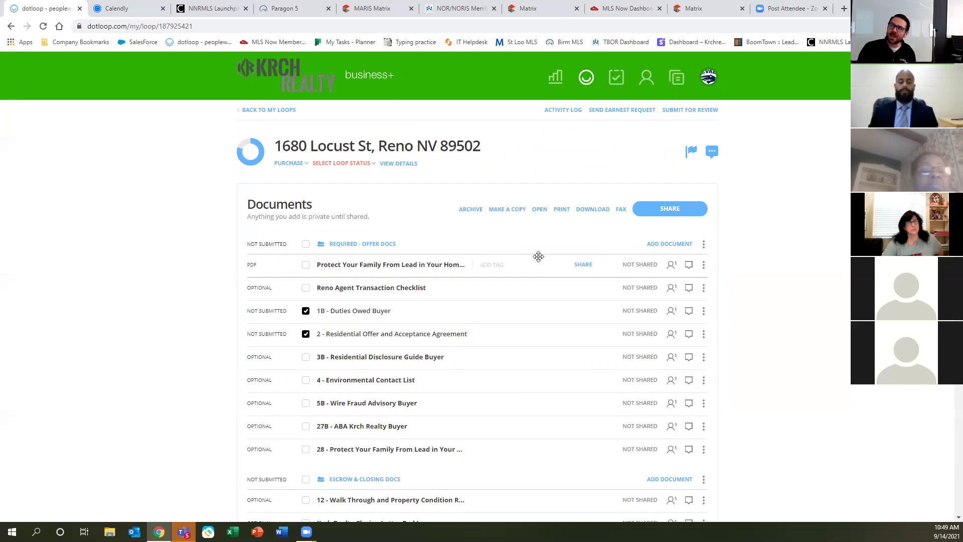
pyautogui.click(669, 209)
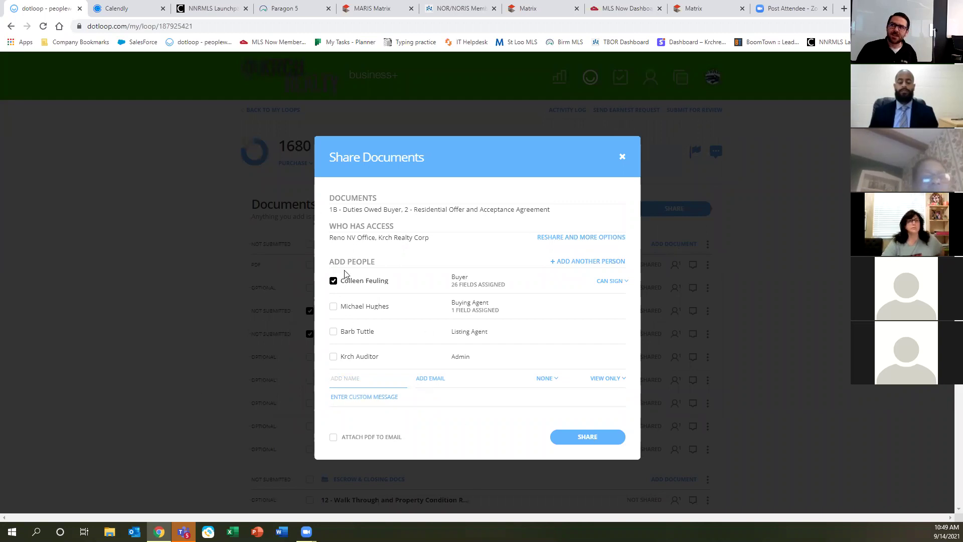
# Check the Buying Agent row in Share Documents so it is included alongside the buyer.
pyautogui.click(360, 283)
pyautogui.click(463, 284)
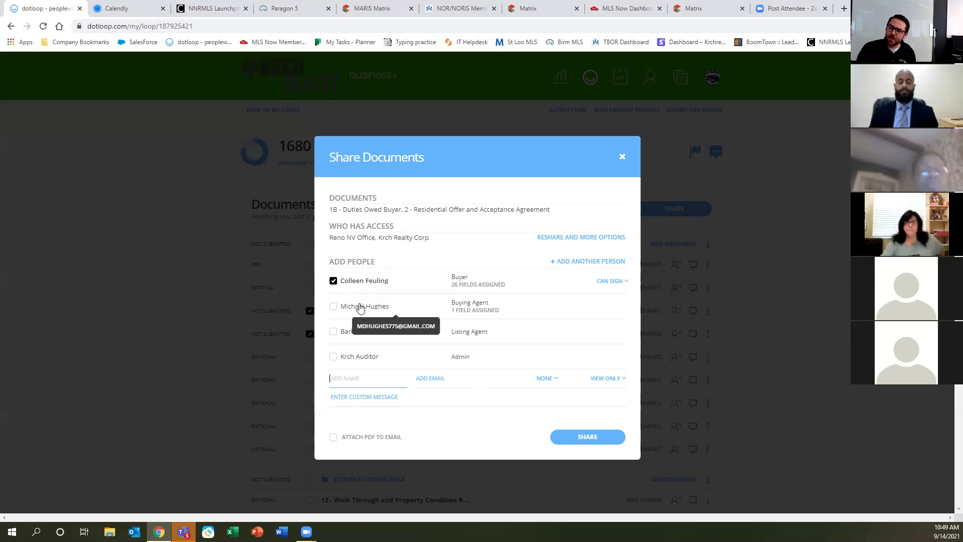
pyautogui.click(474, 307)
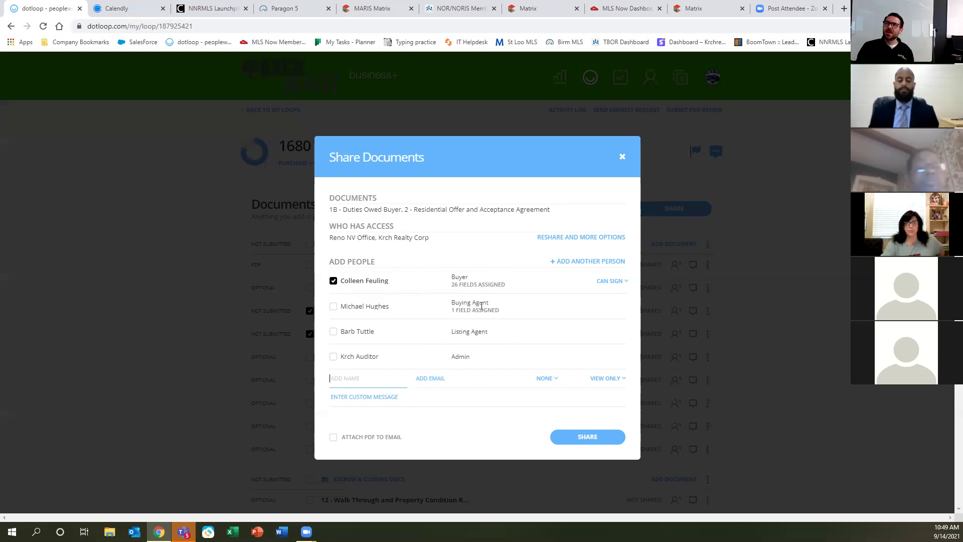
pyautogui.click(333, 307)
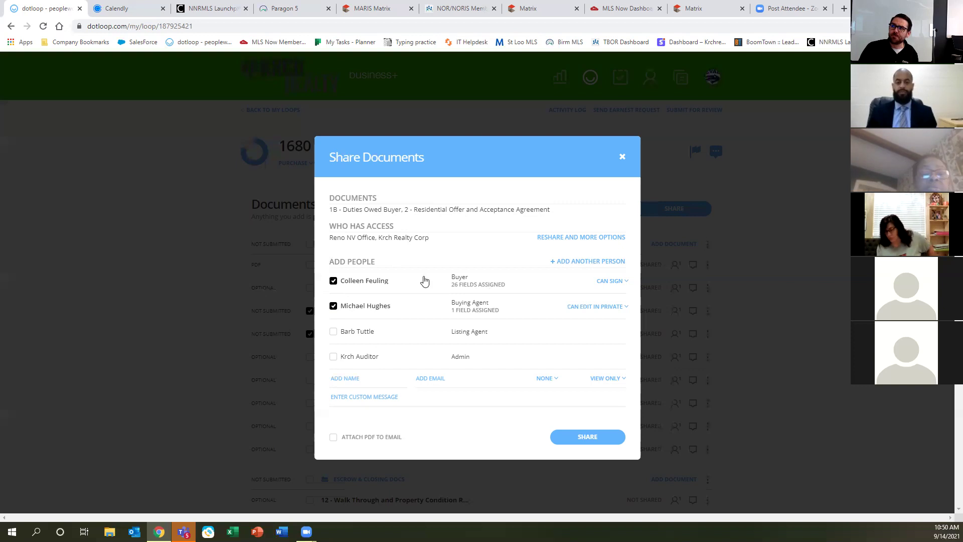
pyautogui.click(619, 283)
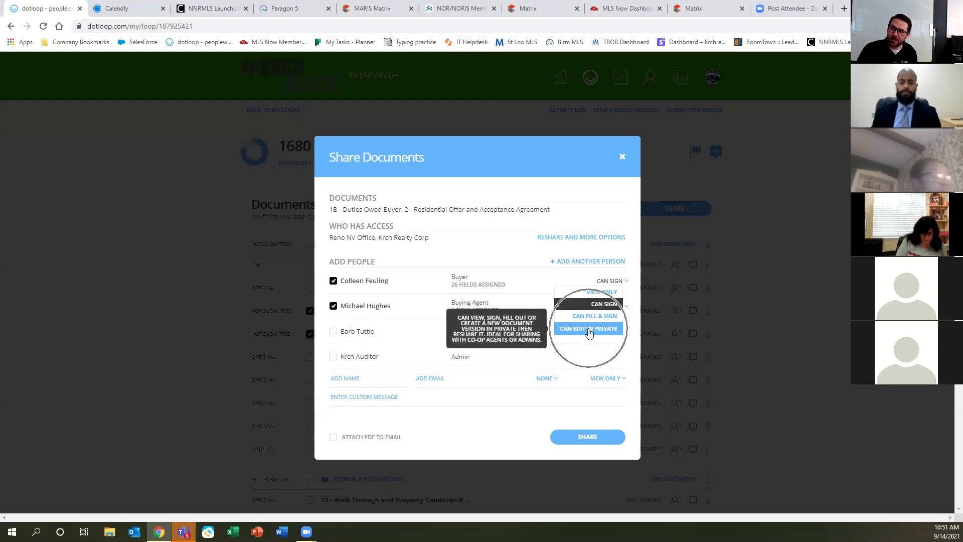
# Keep the buyer on Can Sign and change the buying agent from Can Edit in Private to Can Sign.
pyautogui.click(608, 303)
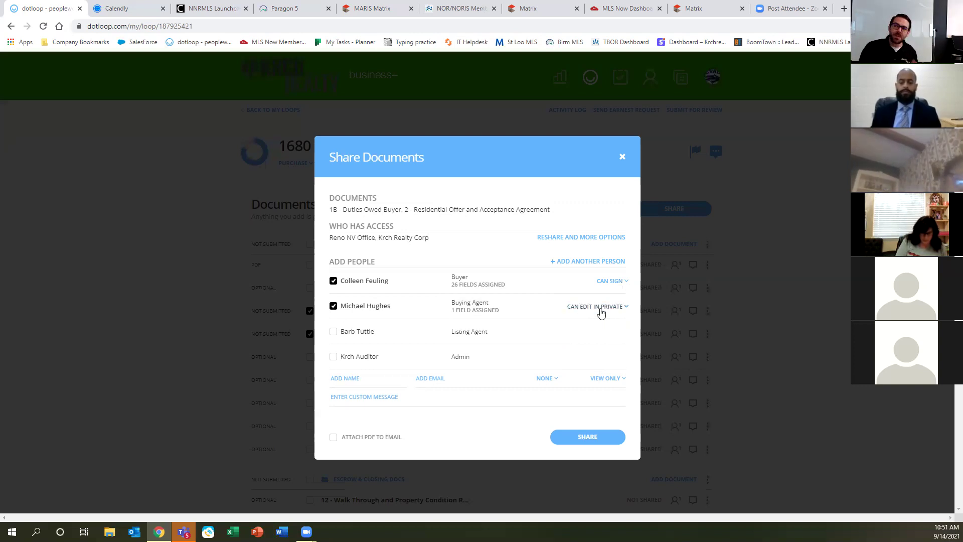
pyautogui.click(600, 312)
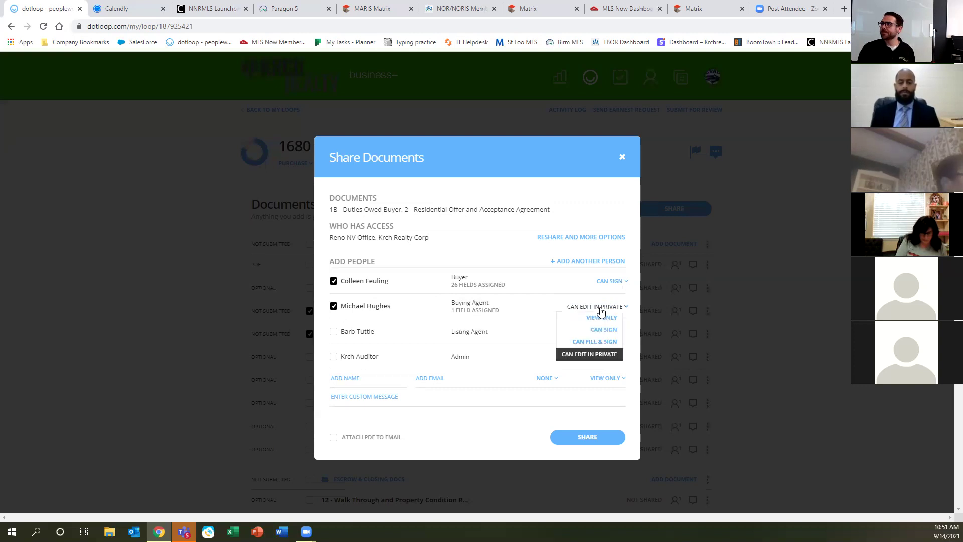
pyautogui.click(601, 332)
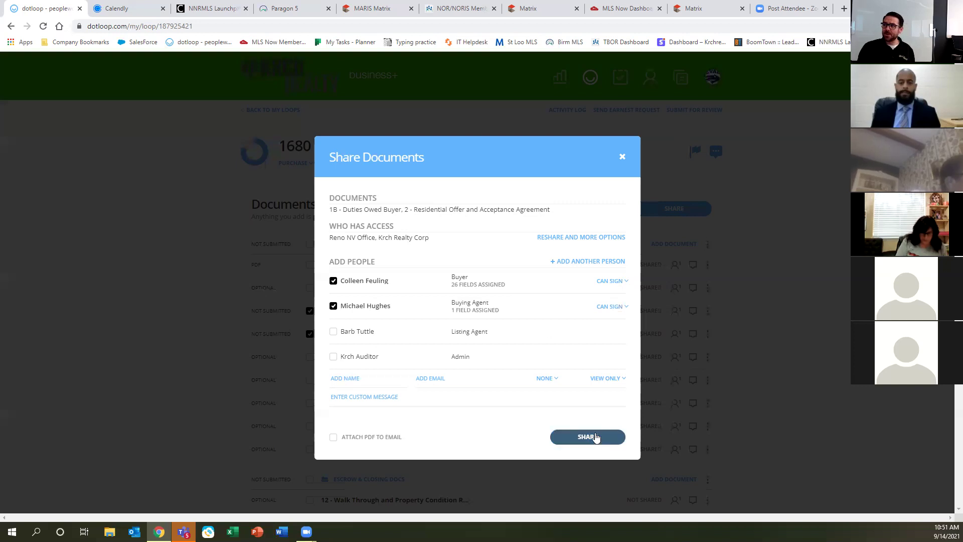
pyautogui.click(334, 440)
pyautogui.click(334, 439)
pyautogui.click(333, 439)
pyautogui.click(333, 440)
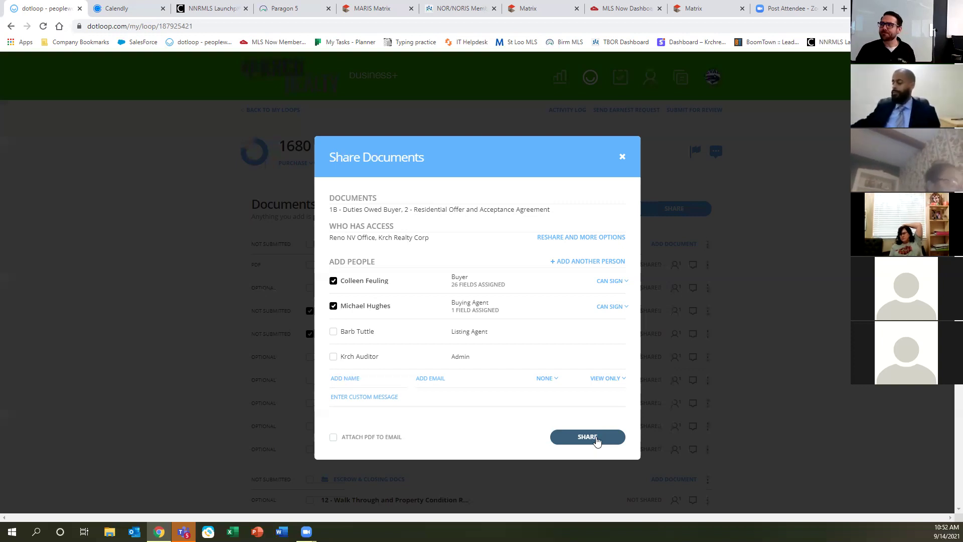
# Share both forms with the buyer and buying agent, then view the reshare options.
pyautogui.click(582, 442)
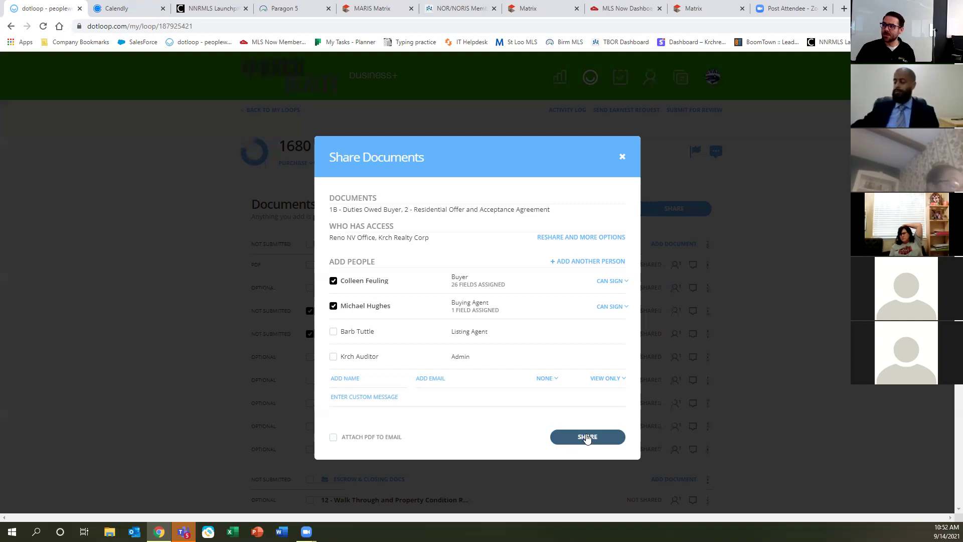
pyautogui.click(584, 437)
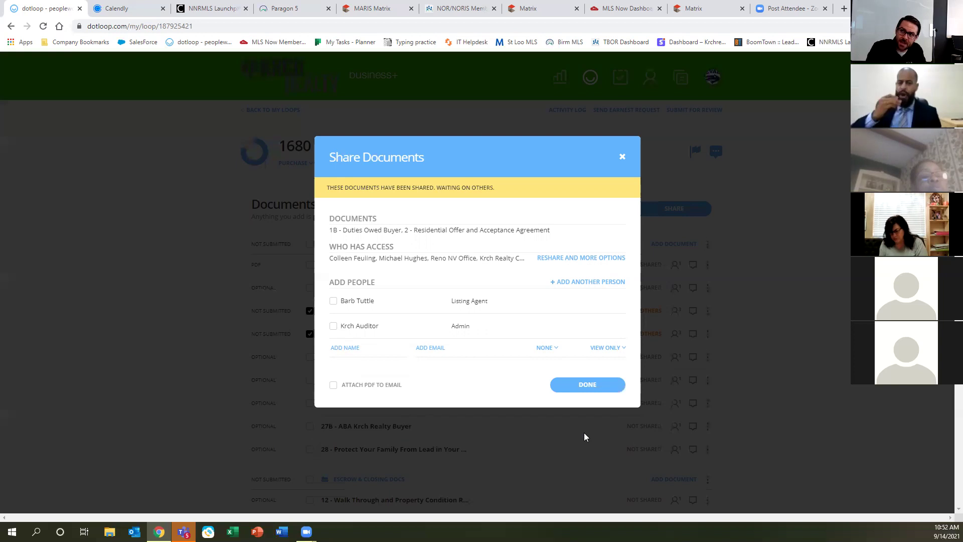
pyautogui.click(572, 258)
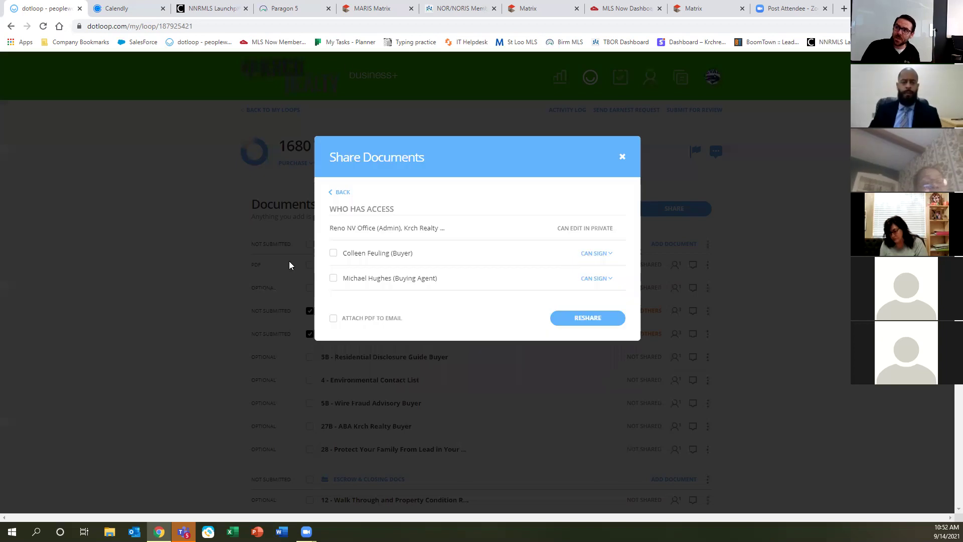
# Reshare the documents with the buyer, adding the custom message 'Hey Don't lose it this time'.
pyautogui.click(333, 252)
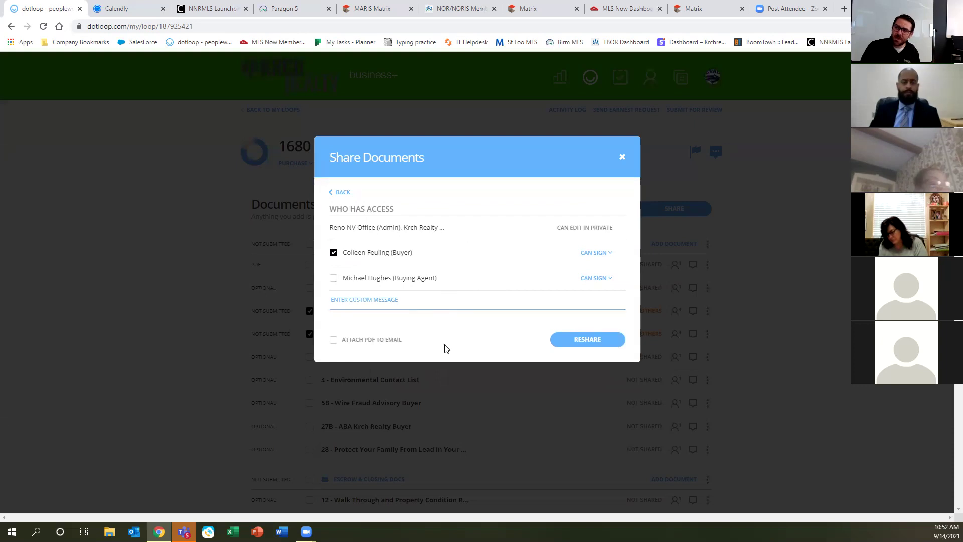
pyautogui.click(332, 341)
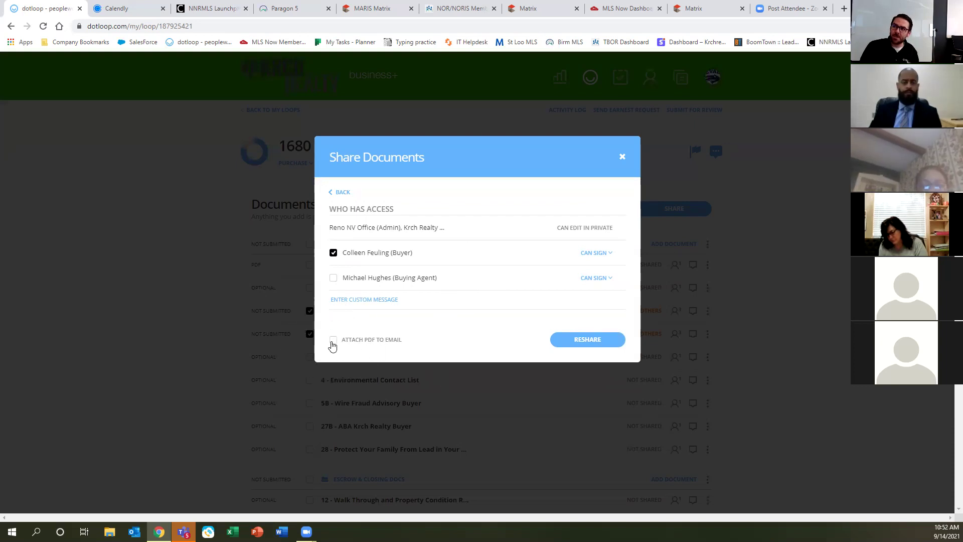
pyautogui.click(416, 303)
pyautogui.write('H')
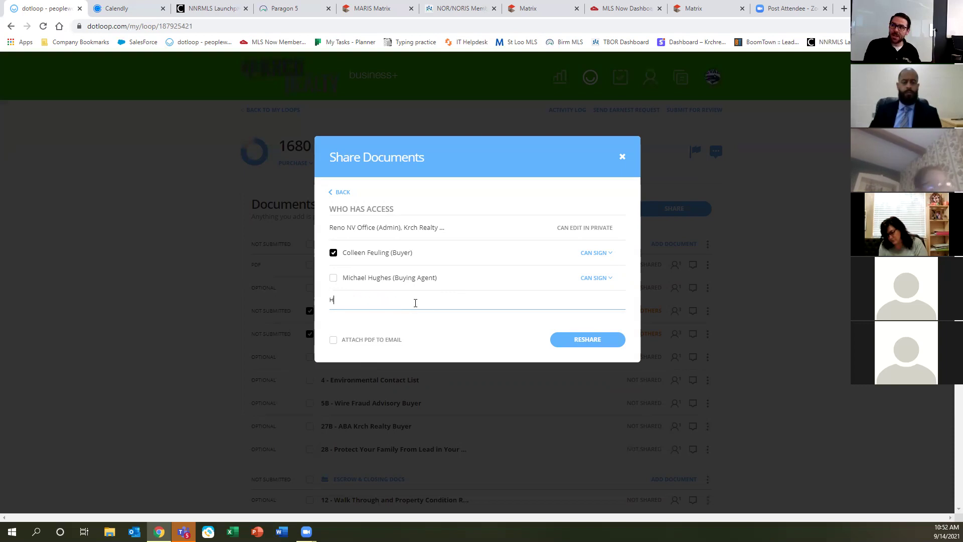
pyautogui.write("ey Don't lose ")
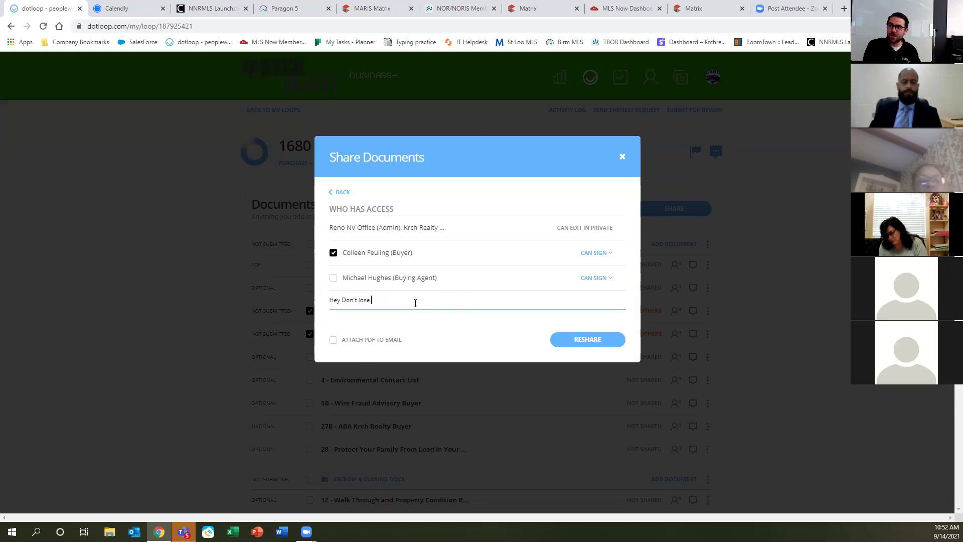
pyautogui.write('it this time')
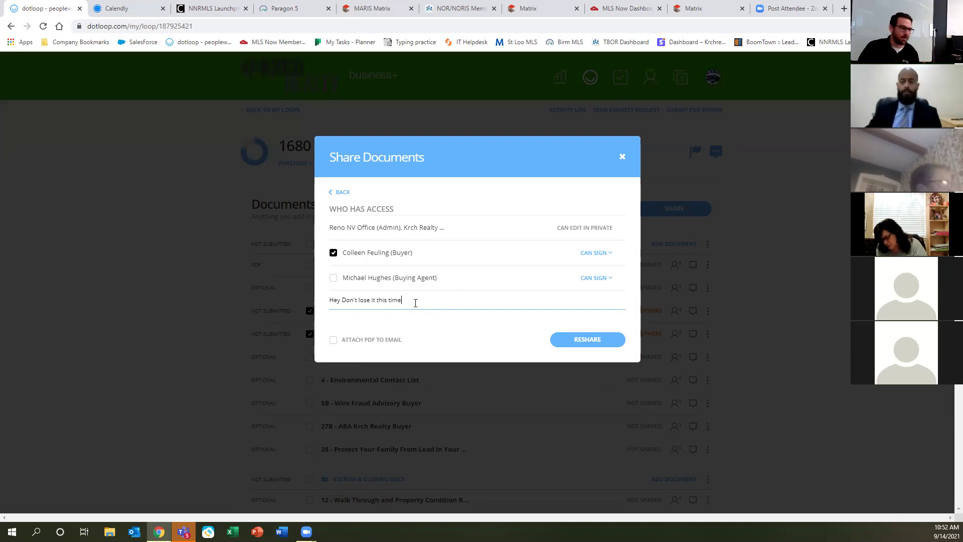
pyautogui.click(599, 339)
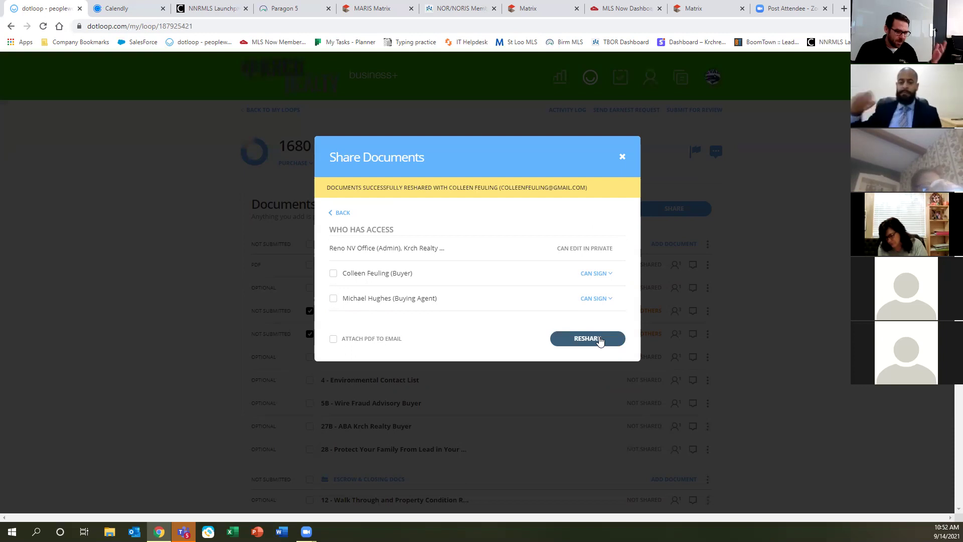
# Close the Share Documents window and minimize the browser to show the desktop.
pyautogui.click(622, 156)
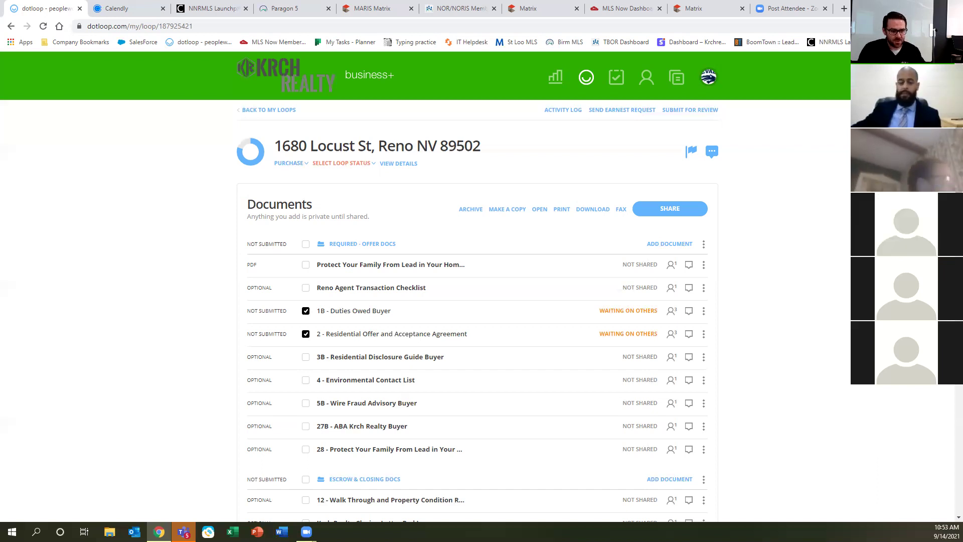
pyautogui.press('super+d')
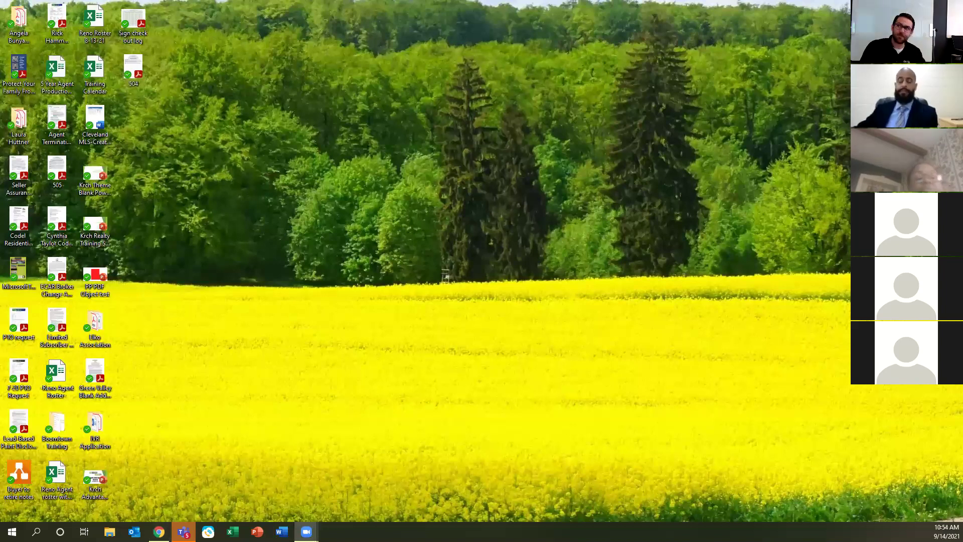
pyautogui.press('super+d')
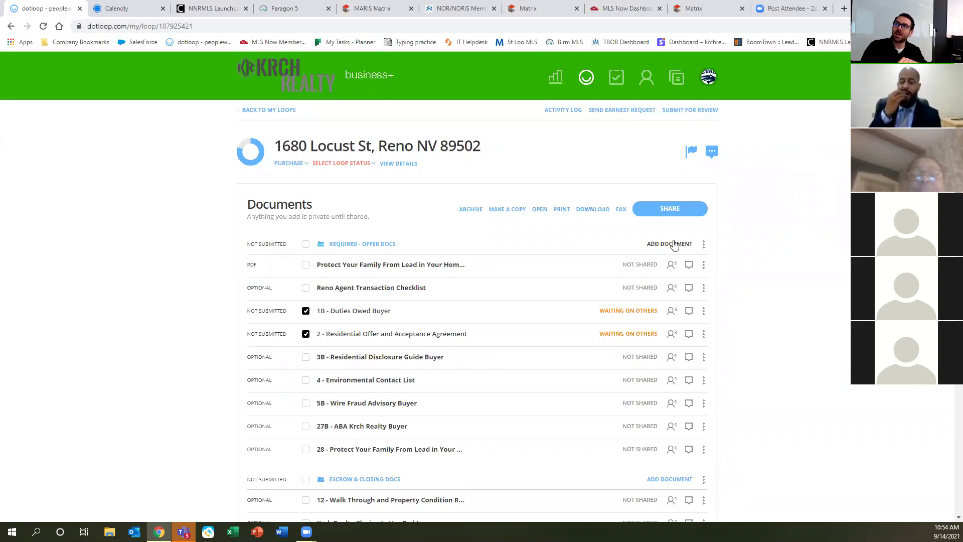
# Upload the Protect Your Family From Lead PDF again into Required - Offer Docs.
pyautogui.click(674, 244)
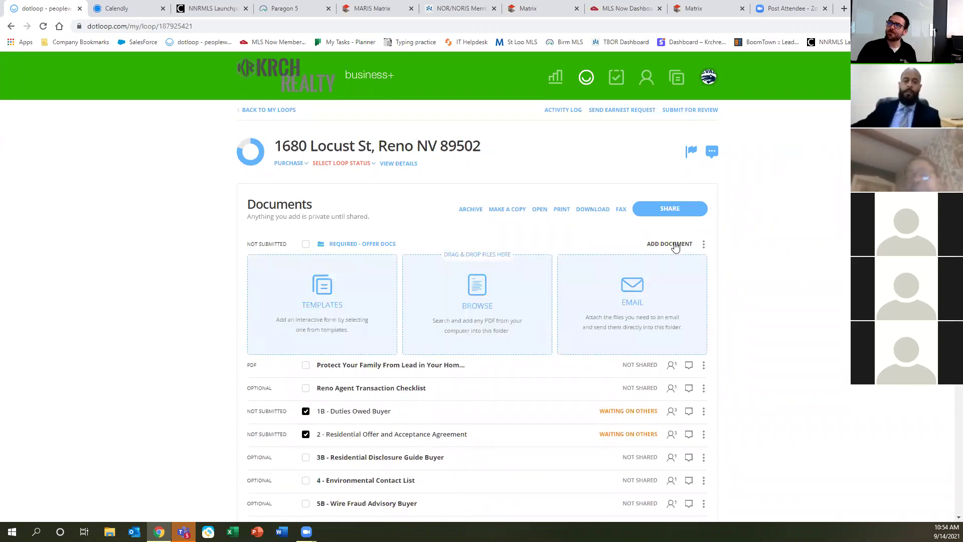
pyautogui.click(476, 295)
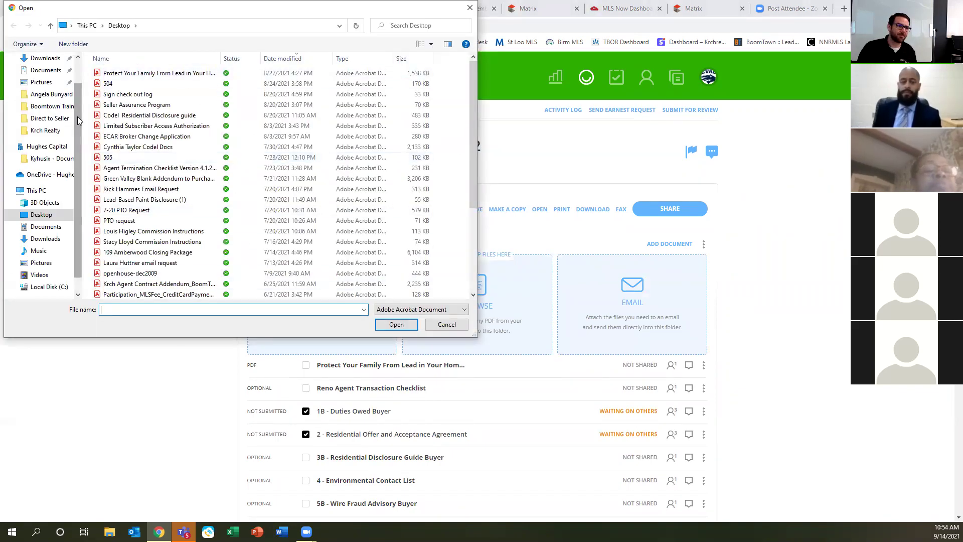
pyautogui.moveTo(189, 15); pyautogui.dragTo(189, 151)
pyautogui.doubleClick(140, 209)
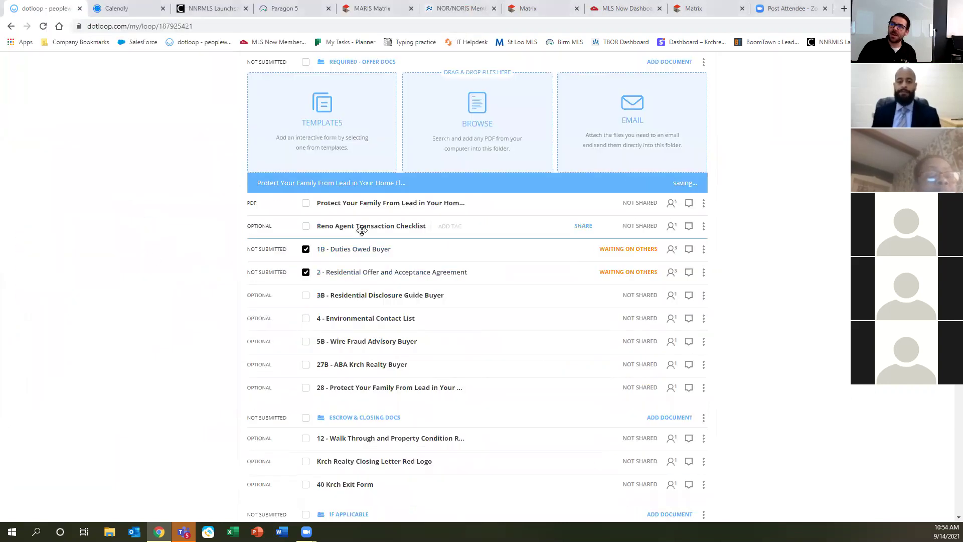
pyautogui.click(357, 209)
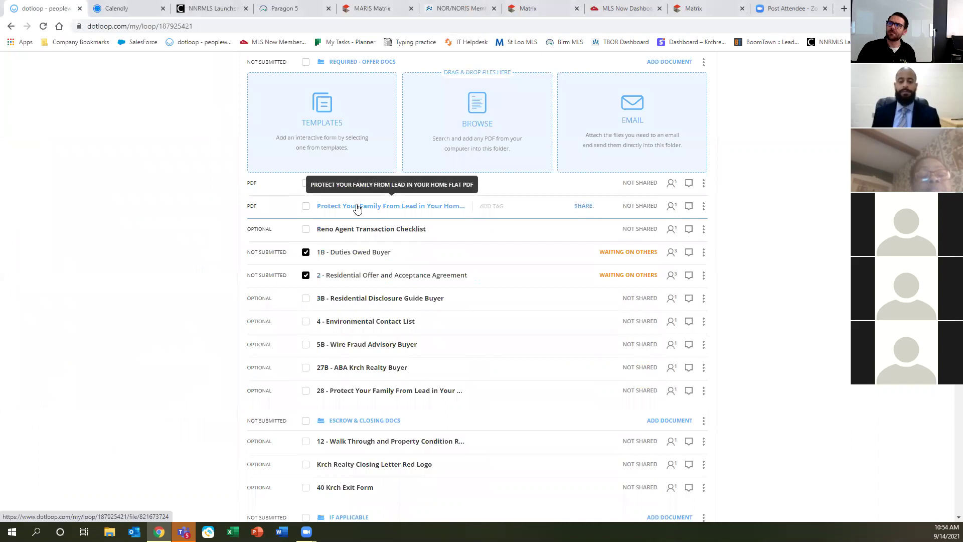
pyautogui.scroll(3, 420, 338)
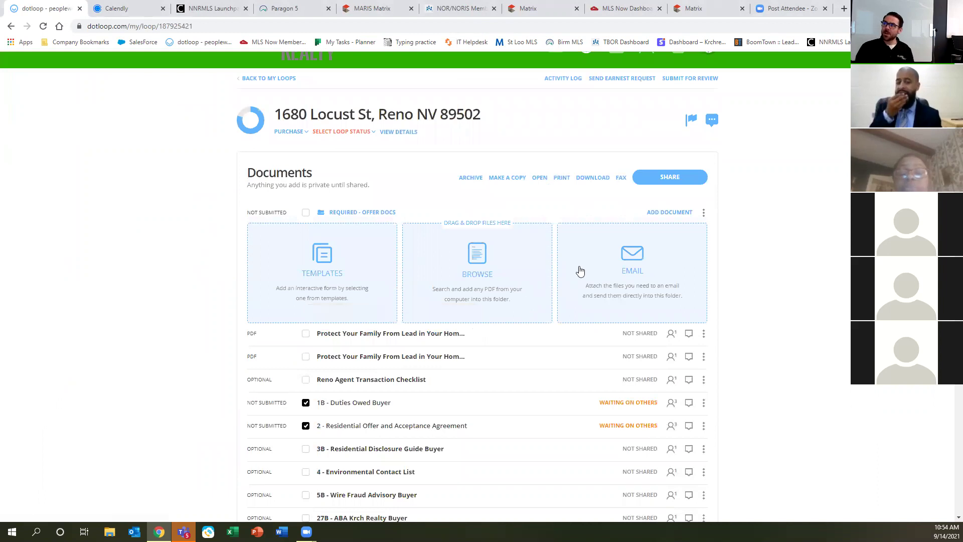
# Copy the Required - Offer Docs upload email address via the Email card.
pyautogui.click(627, 252)
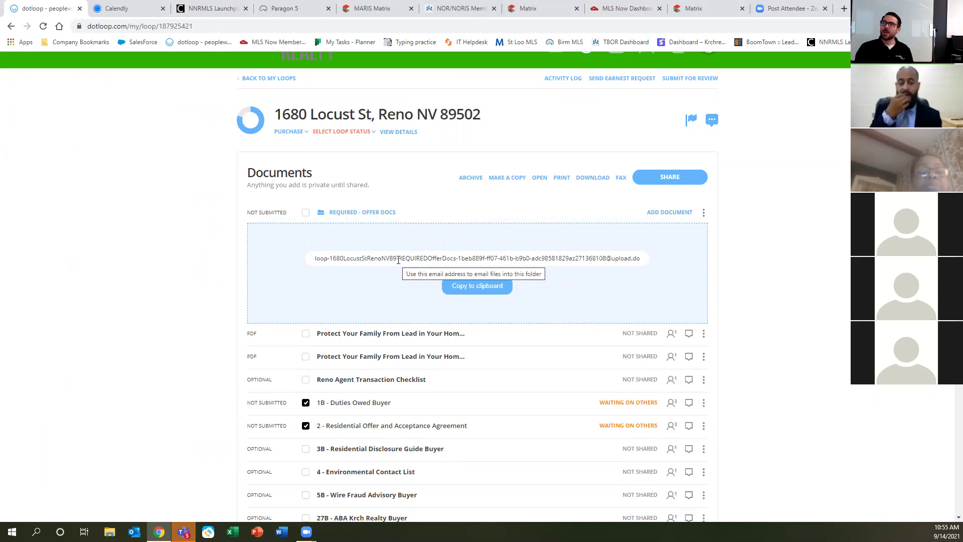
pyautogui.tripleClick(392, 261)
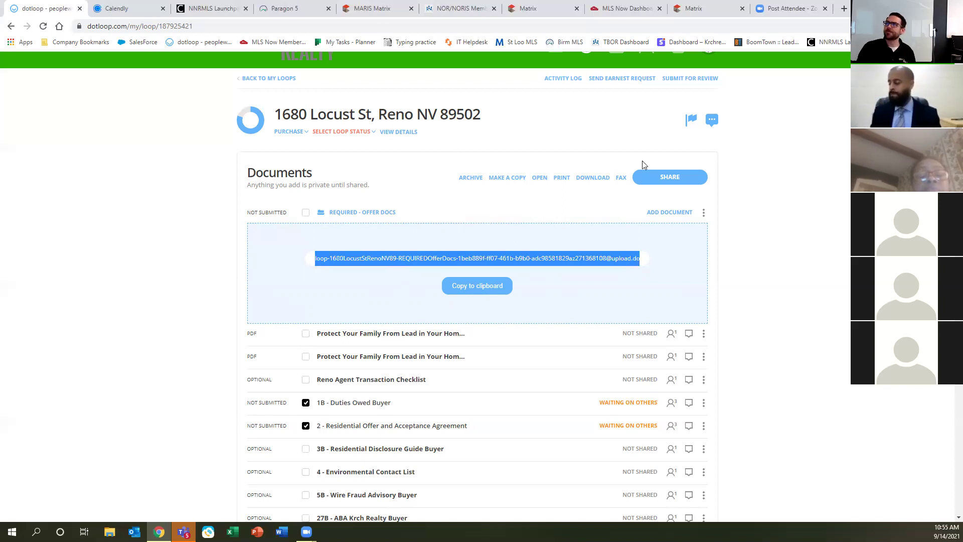
pyautogui.click(521, 198)
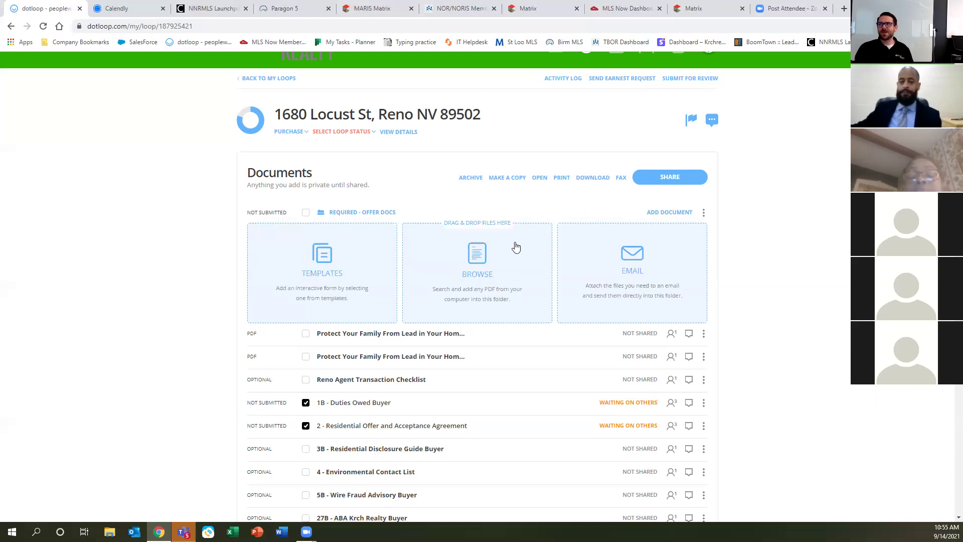
pyautogui.click(638, 250)
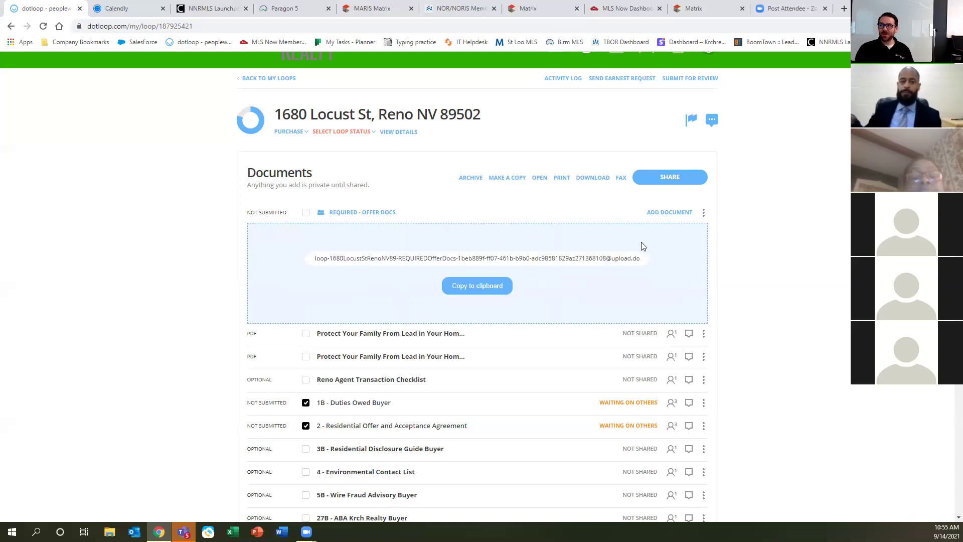
pyautogui.tripleClick(578, 257)
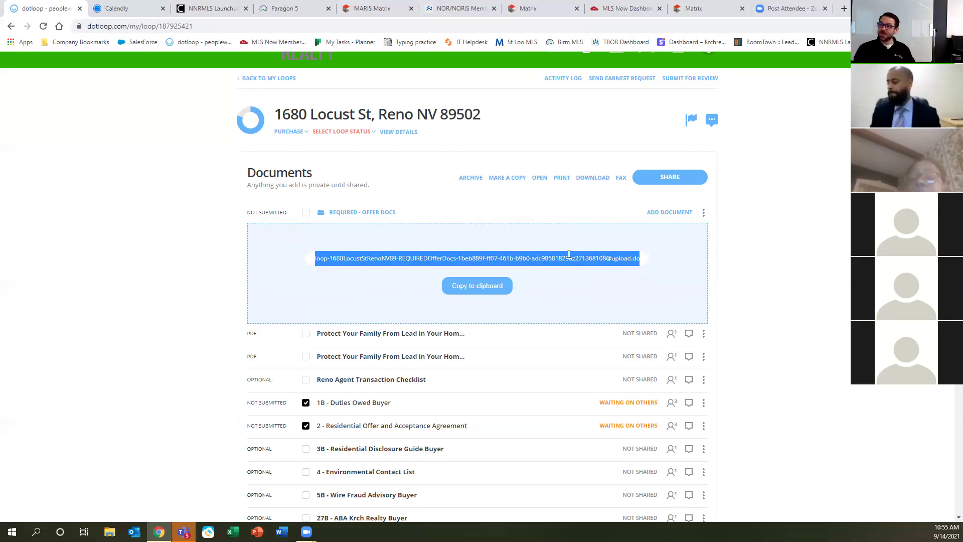
pyautogui.click(476, 284)
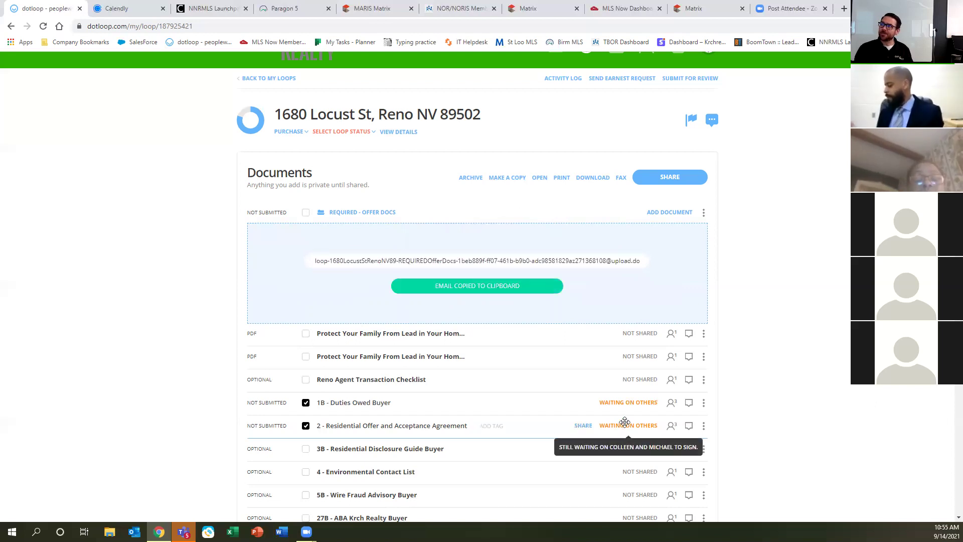
pyautogui.scroll(-15, 569, 399)
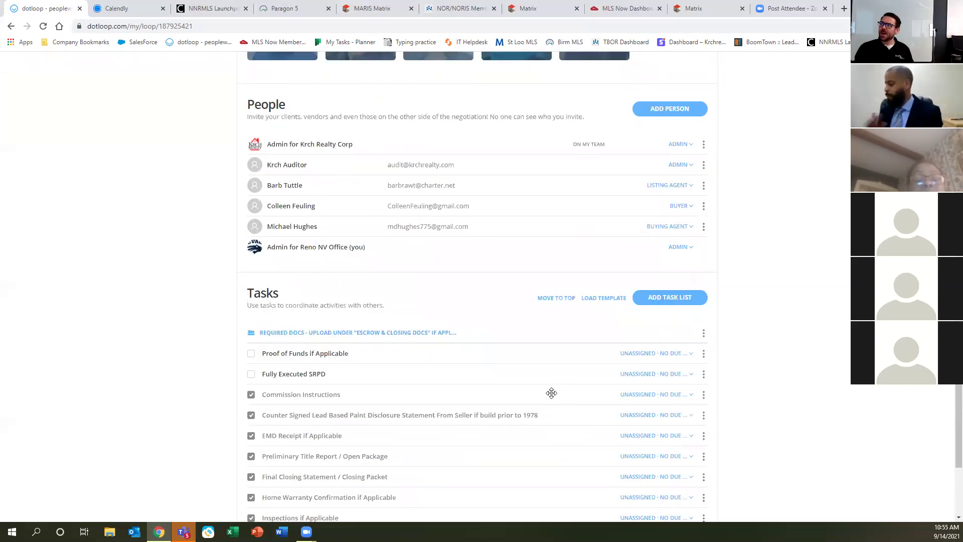
pyautogui.click(293, 226)
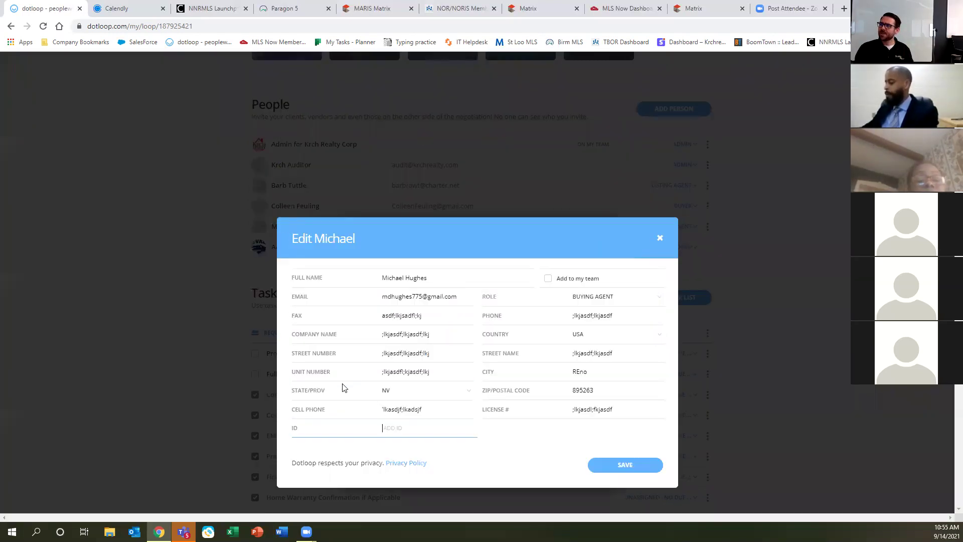
pyautogui.hotkey('ctrl', 'v')
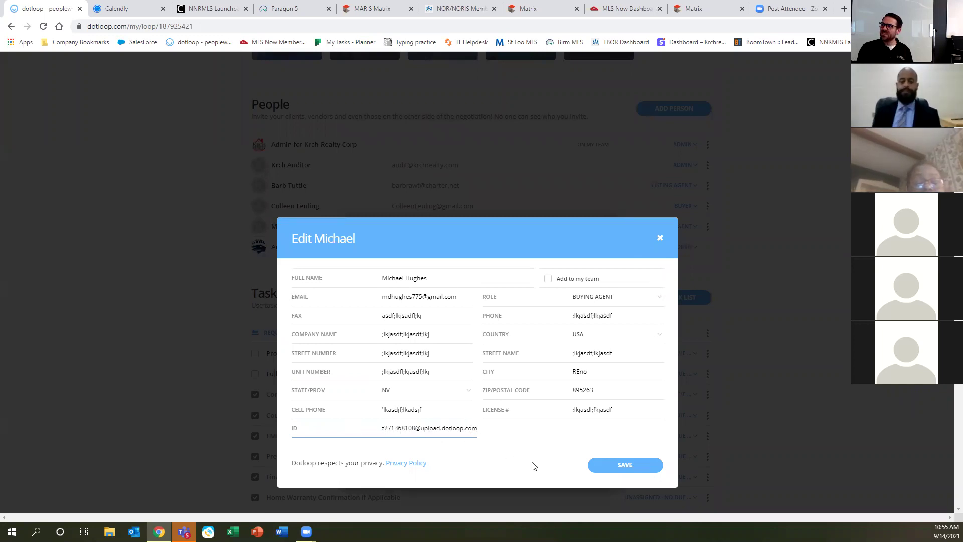
pyautogui.press('Left')
pyautogui.press('Left')
pyautogui.press('Left')
pyautogui.press('Left')
pyautogui.press('Left')
pyautogui.press('Left')
pyautogui.press('Left')
pyautogui.press('Left')
pyautogui.press('Left')
pyautogui.press('Left')
pyautogui.press('Left')
pyautogui.press('Left')
pyautogui.press('Left')
pyautogui.press('Left')
pyautogui.press('Left')
pyautogui.press('Left')
pyautogui.press('Left')
pyautogui.press('Left')
pyautogui.press('Left')
pyautogui.press('Left')
pyautogui.press('Left')
pyautogui.press('Left')
pyautogui.press('Left')
pyautogui.press('Left')
pyautogui.press('Left')
pyautogui.press('Left')
pyautogui.press('Left')
pyautogui.press('Left')
pyautogui.press('Left')
pyautogui.press('Left')
pyautogui.press('Left')
pyautogui.press('Left')
pyautogui.press('Left')
pyautogui.press('Left')
pyautogui.press('Left')
pyautogui.press('Left')
pyautogui.press('Left')
pyautogui.press('Left')
pyautogui.press('Left')
pyautogui.press('Left')
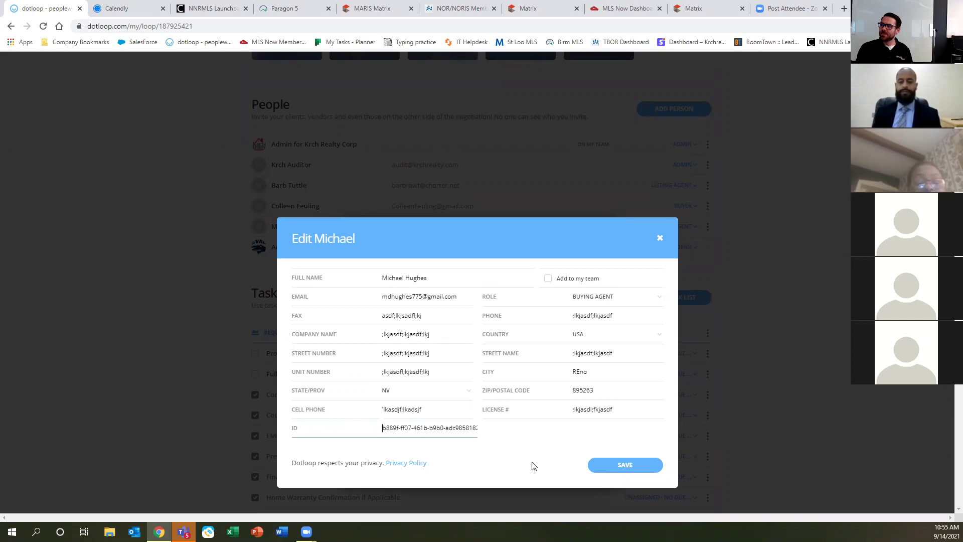
pyautogui.press('Left')
pyautogui.press('Left')
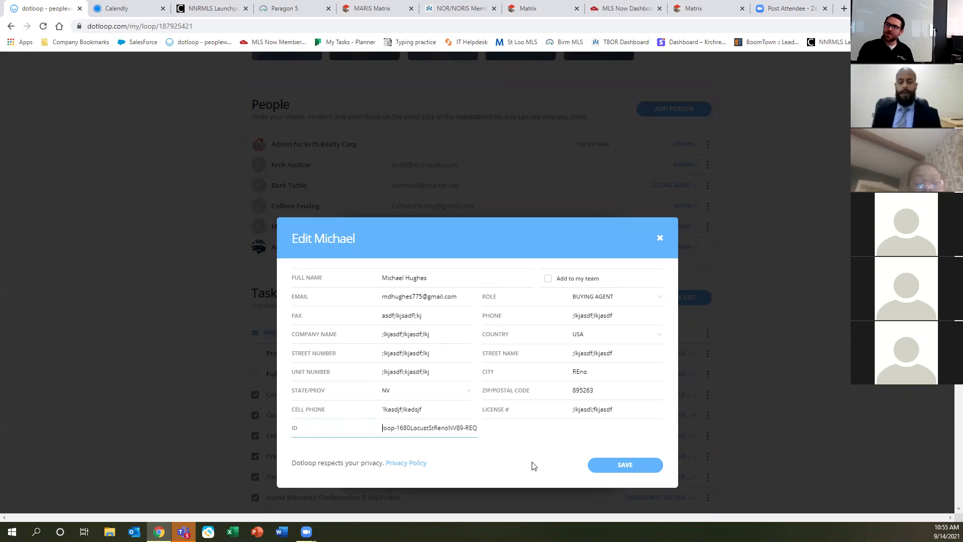
pyautogui.click(658, 239)
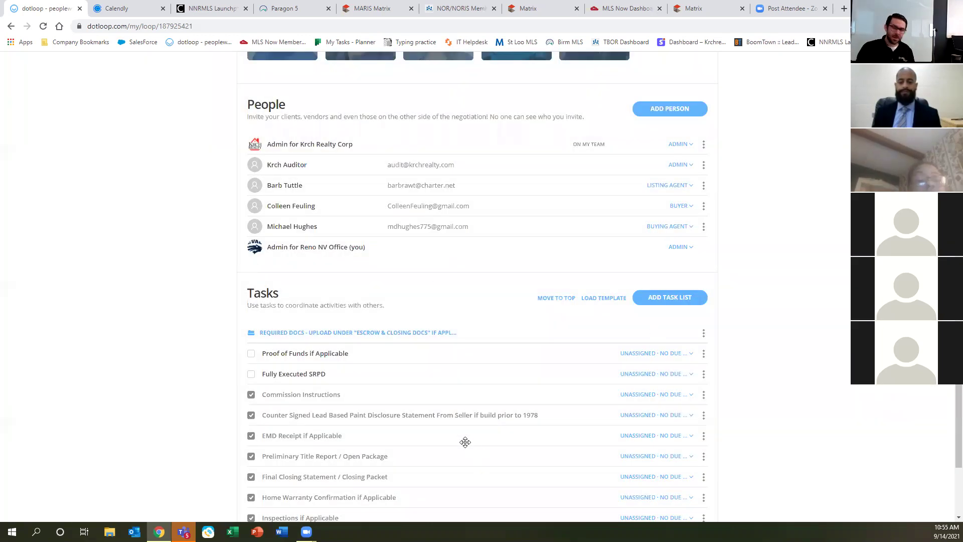
pyautogui.scroll(15, 528, 434)
pyautogui.scroll(8, 512, 436)
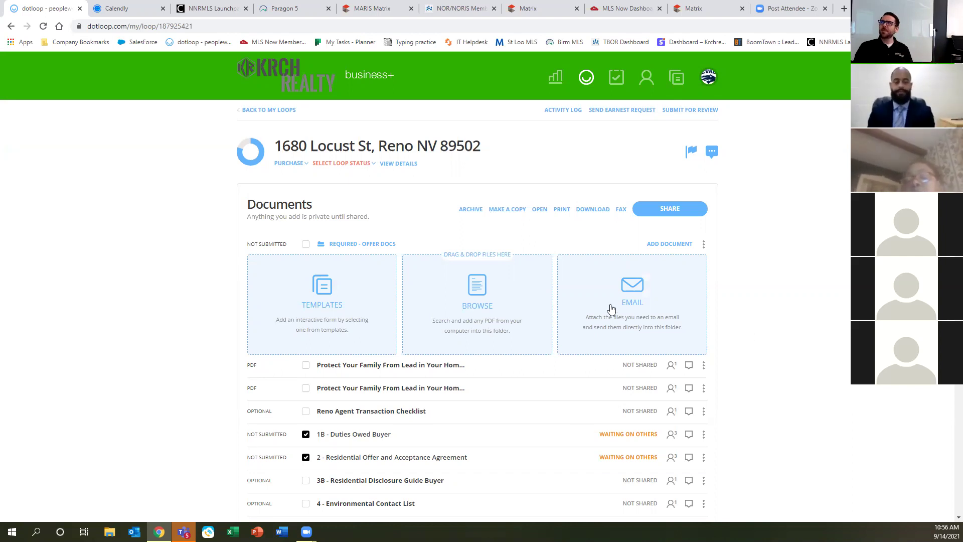
# Collapse the Templates/Browse/Email options and toggle the folder's select-all checkbox on and off.
pyautogui.scroll(-4, 622, 461)
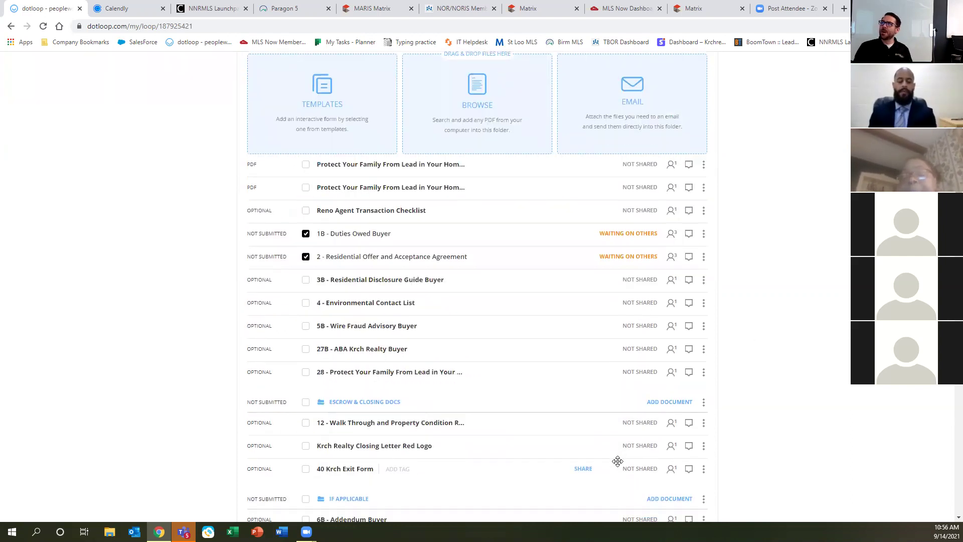
pyautogui.scroll(4, 618, 458)
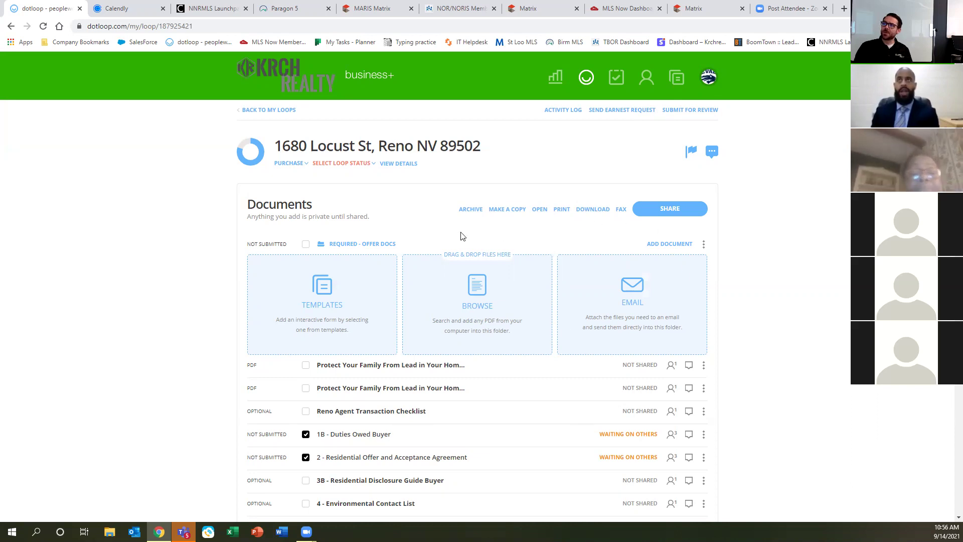
pyautogui.scroll(-7, 692, 402)
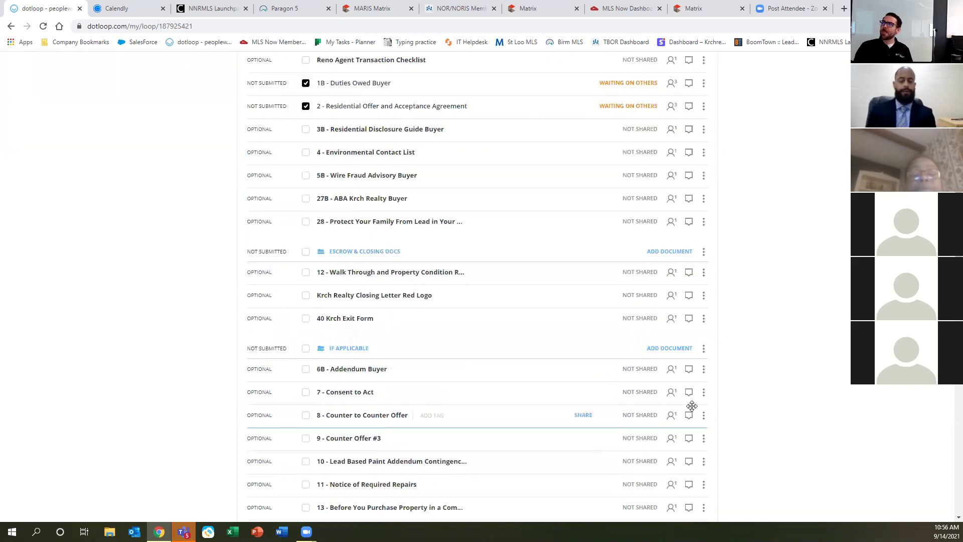
pyautogui.scroll(7, 677, 415)
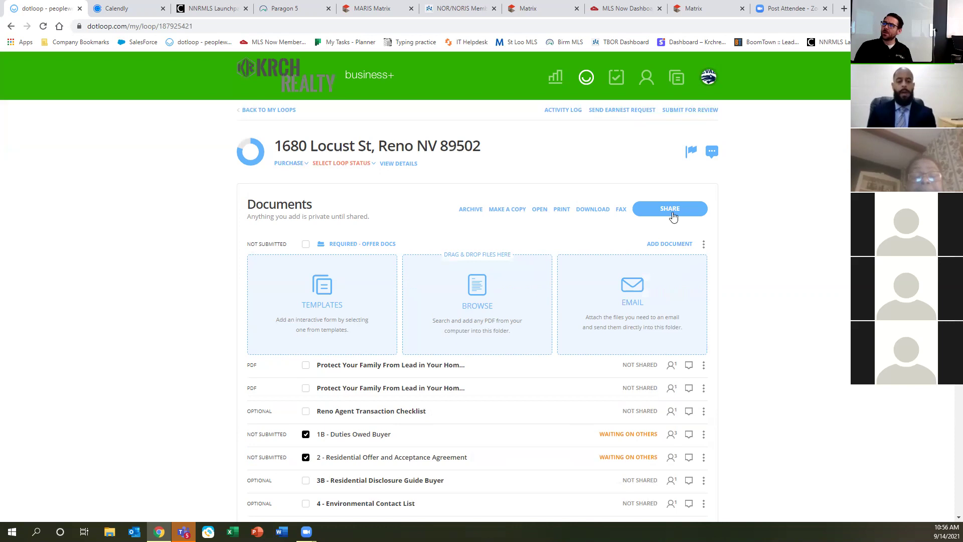
pyautogui.click(659, 246)
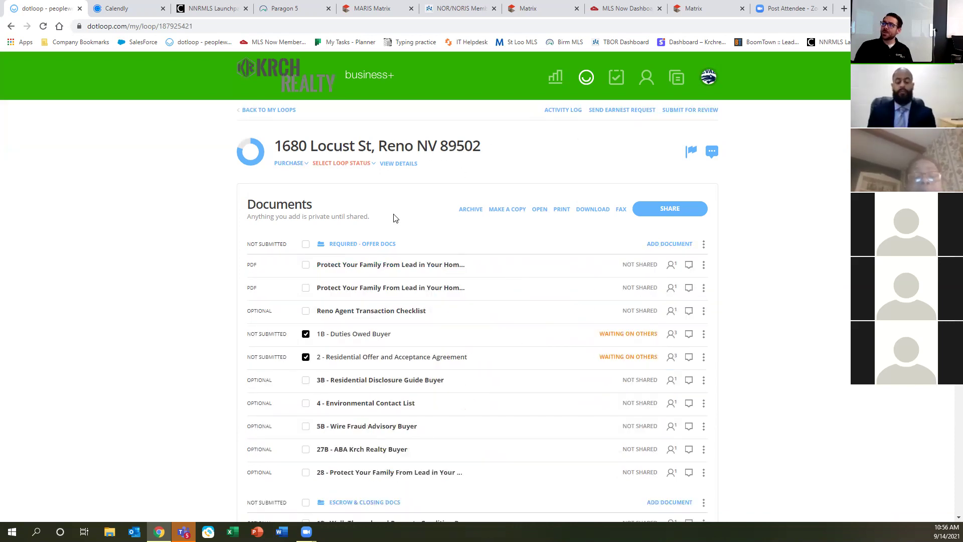
pyautogui.click(304, 244)
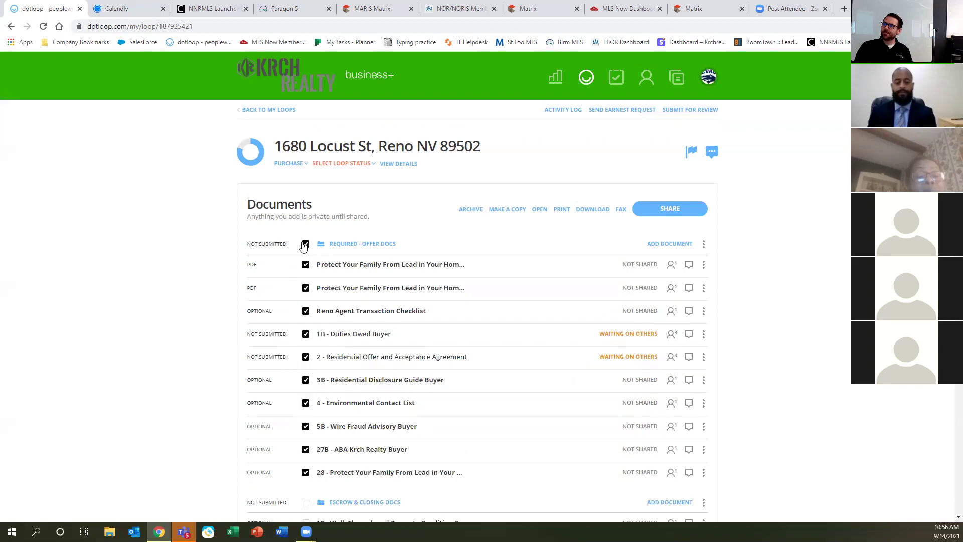
pyautogui.click(304, 245)
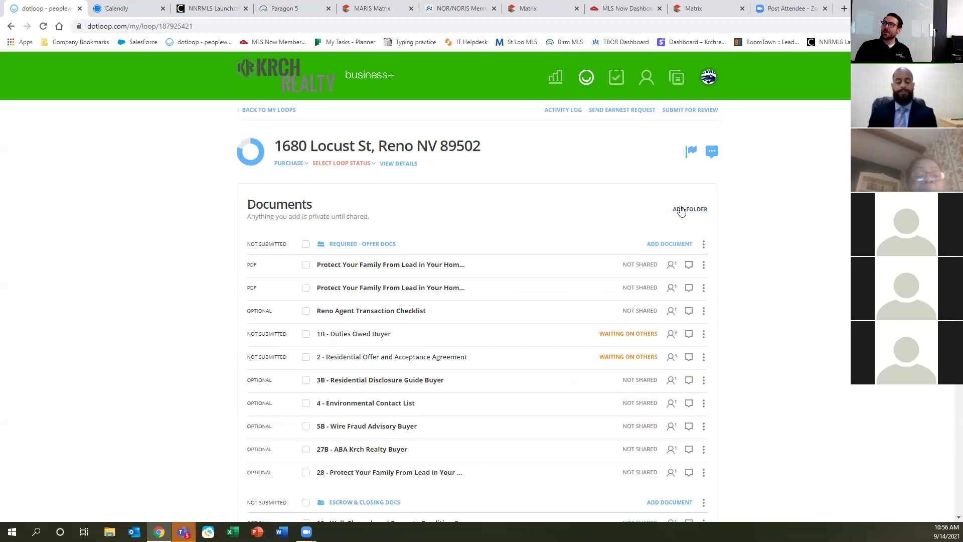
# Create a new folder named '555 Main St' above Required - Offer Docs.
pyautogui.click(682, 209)
pyautogui.write('555')
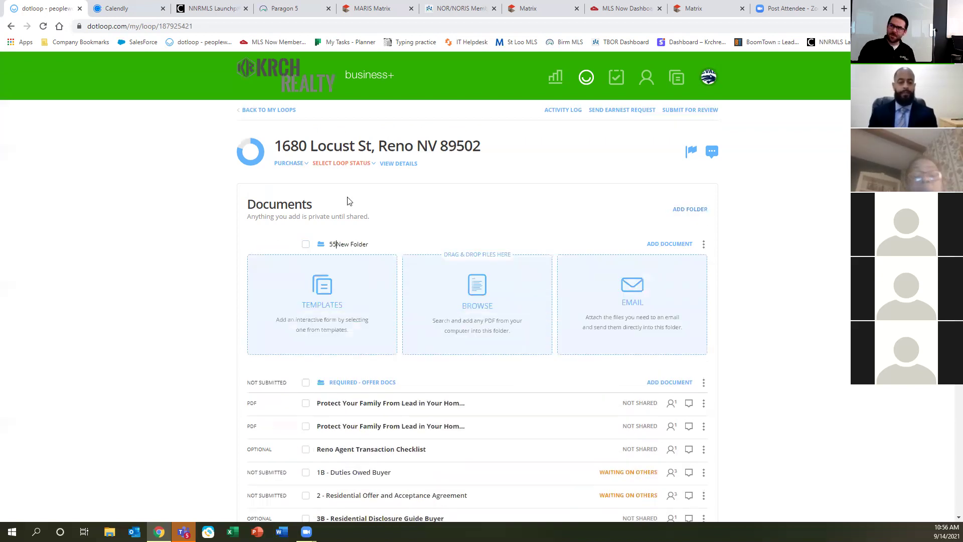
pyautogui.write(' Main St')
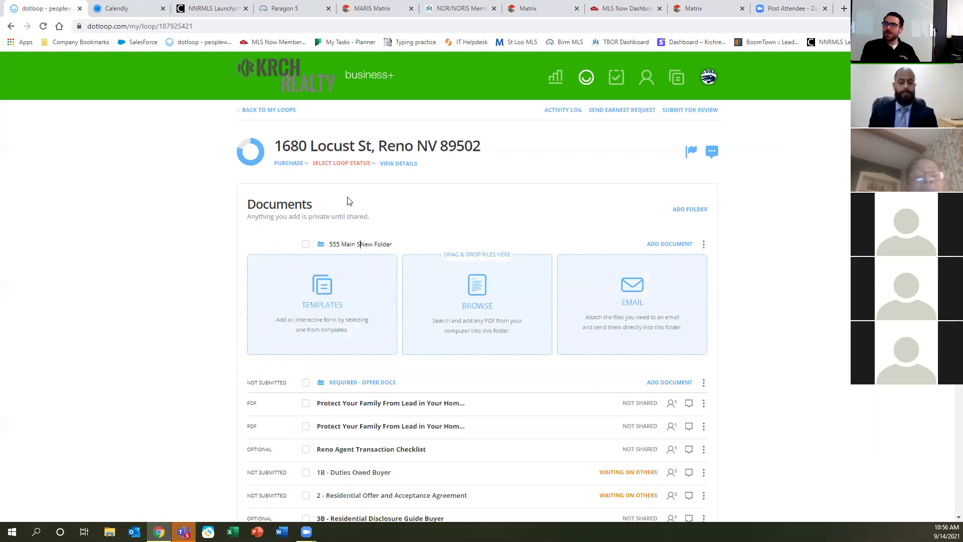
pyautogui.press('Delete')
pyautogui.press('Delete')
pyautogui.press('Delete')
pyautogui.press('Delete')
pyautogui.press('Delete')
pyautogui.press('Delete')
pyautogui.press('Delete')
pyautogui.press('Delete')
pyautogui.press('Delete')
pyautogui.press('Delete')
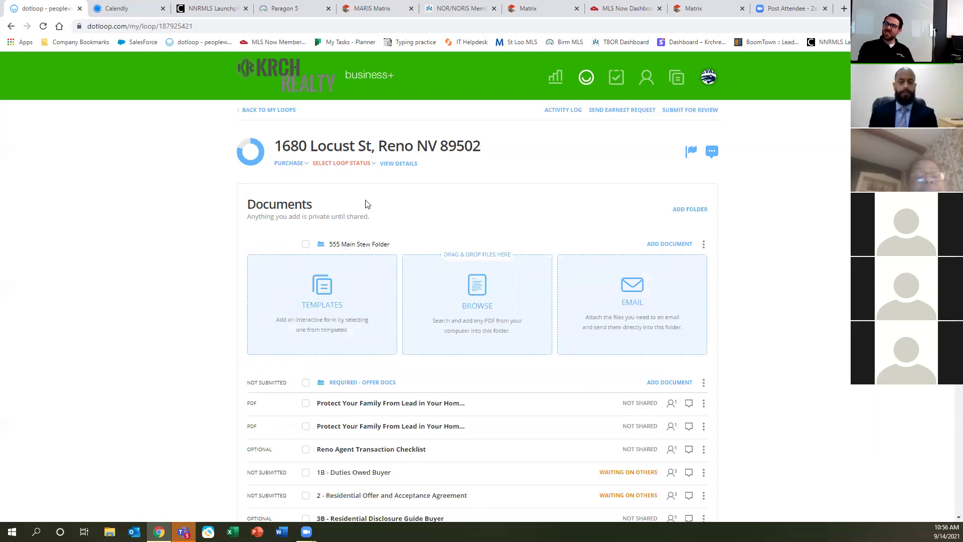
pyautogui.press('Return')
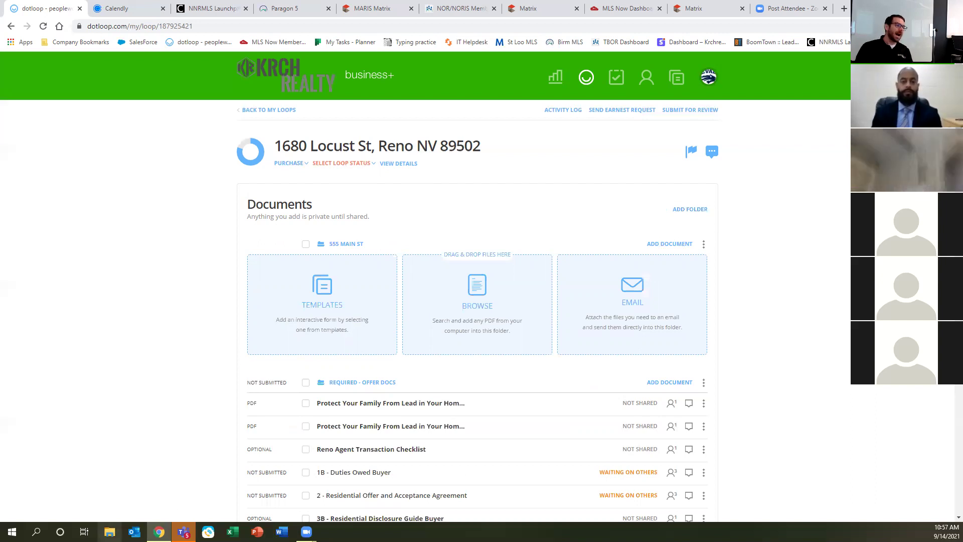
pyautogui.moveTo(158, 531)
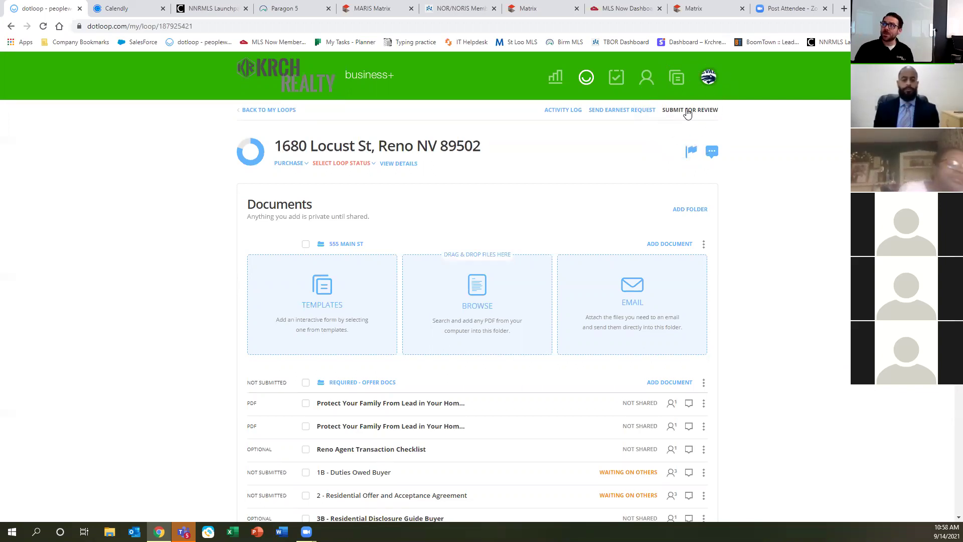
pyautogui.click(687, 110)
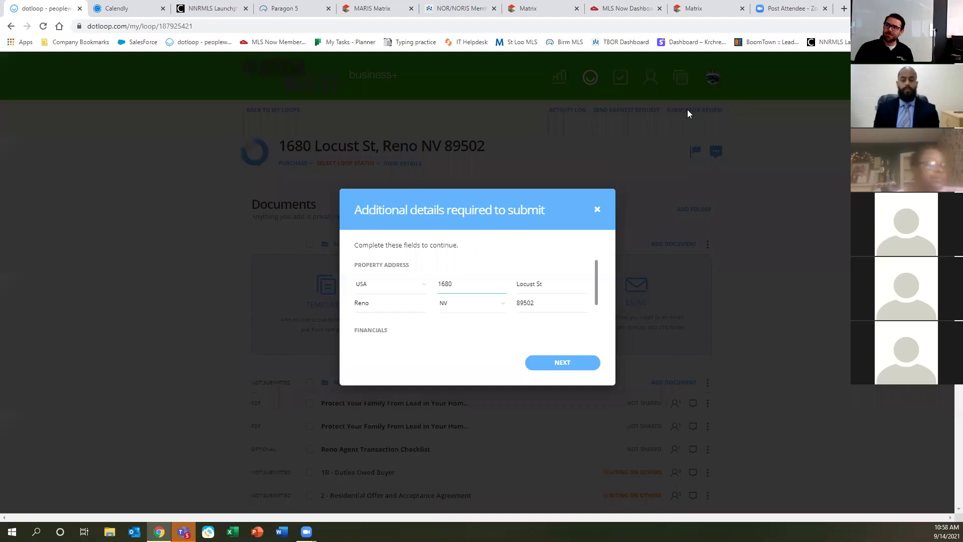
pyautogui.click(556, 362)
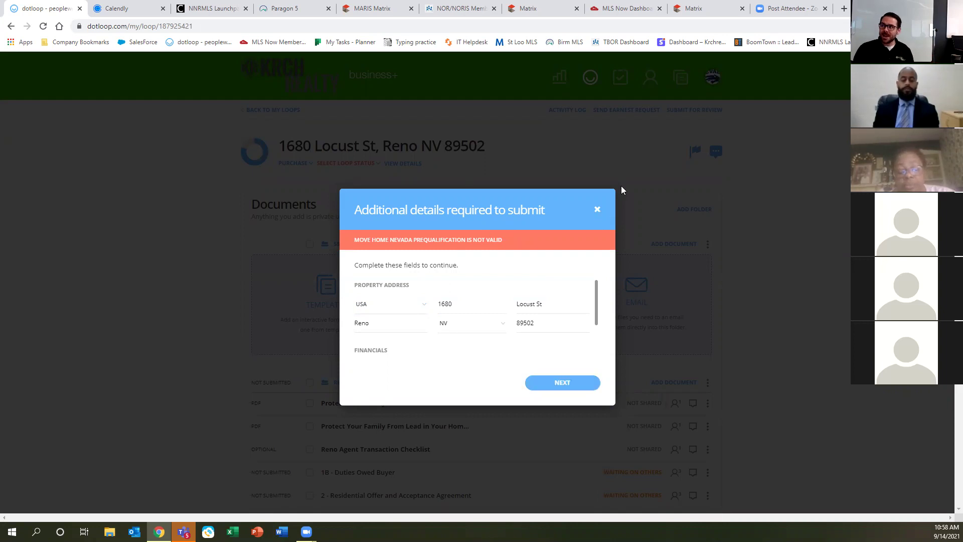
pyautogui.click(597, 211)
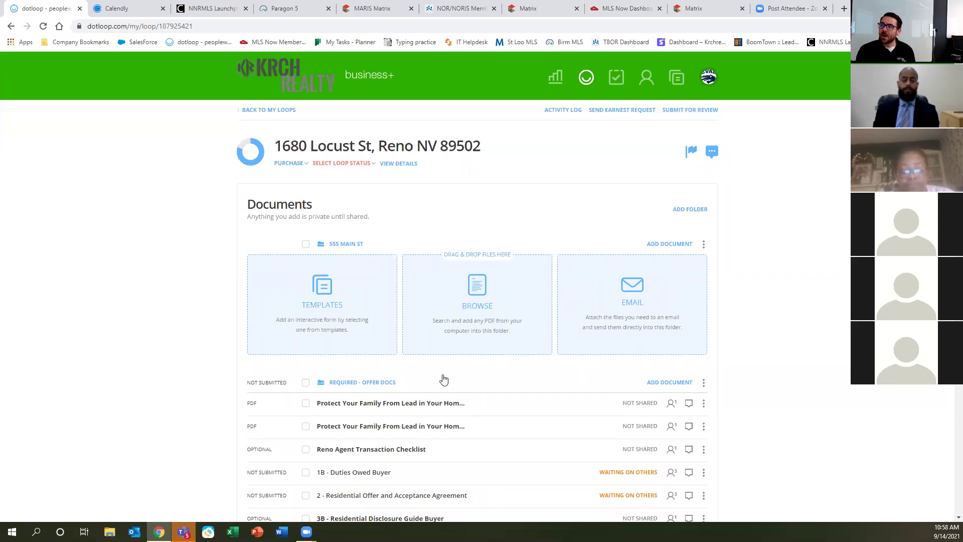
pyautogui.click(712, 158)
pyautogui.press('ctrl')
pyautogui.press('ctrl')
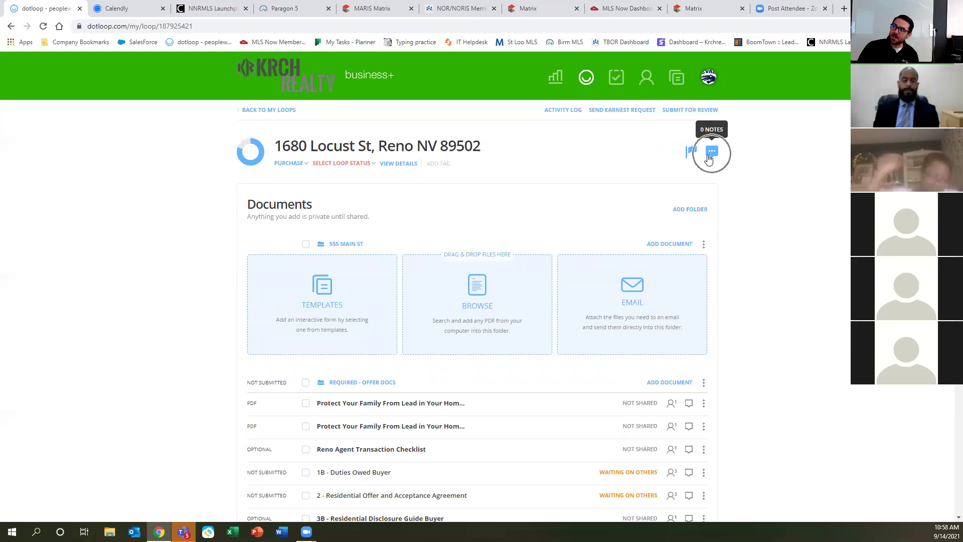
pyautogui.click(712, 155)
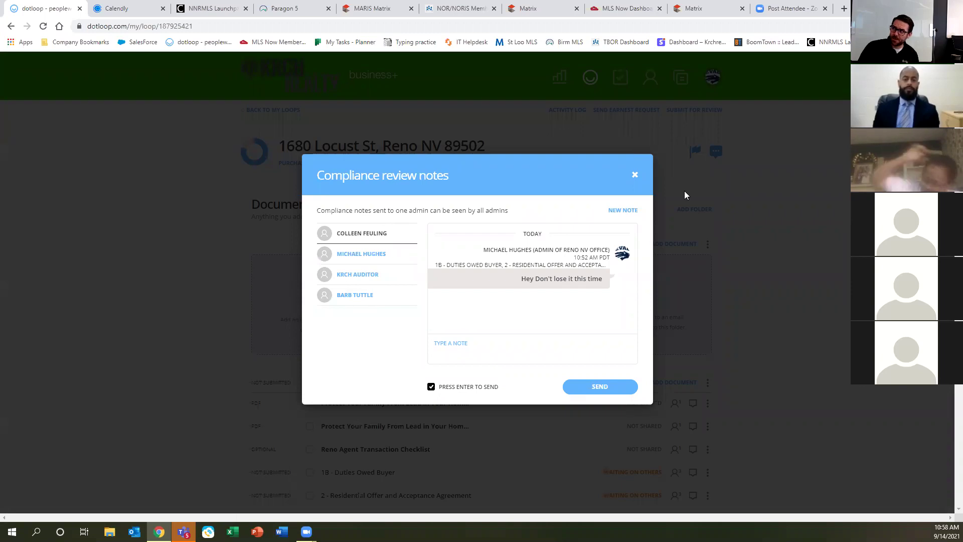
pyautogui.click(635, 174)
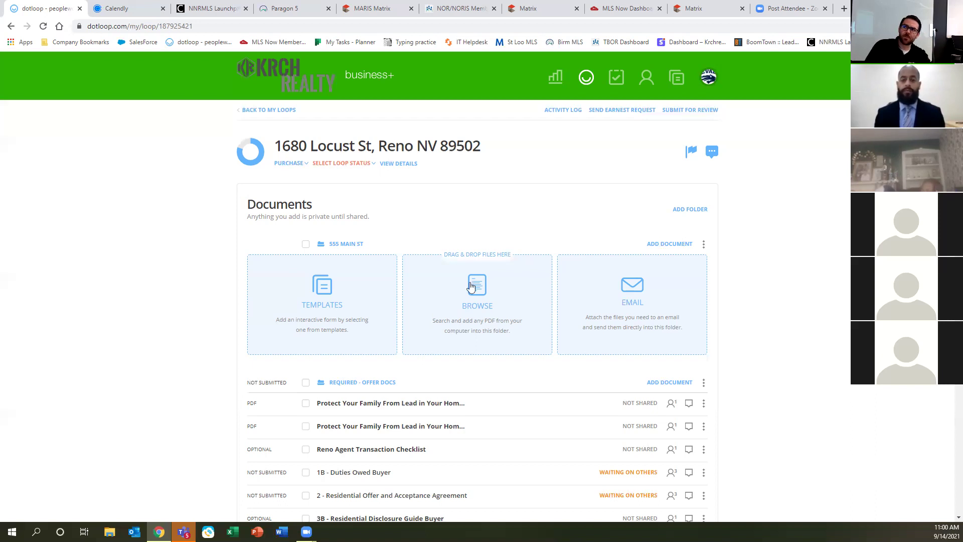
pyautogui.scroll(-6, 472, 292)
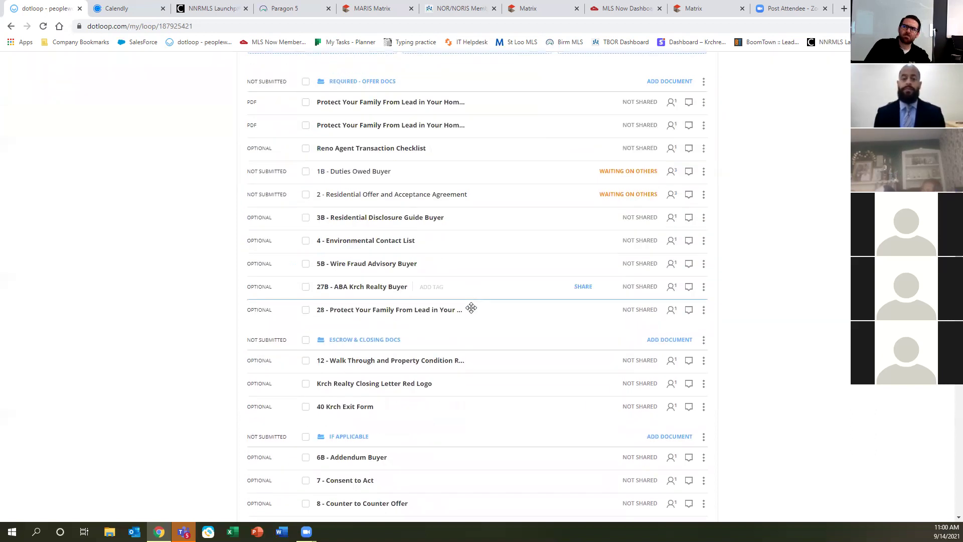